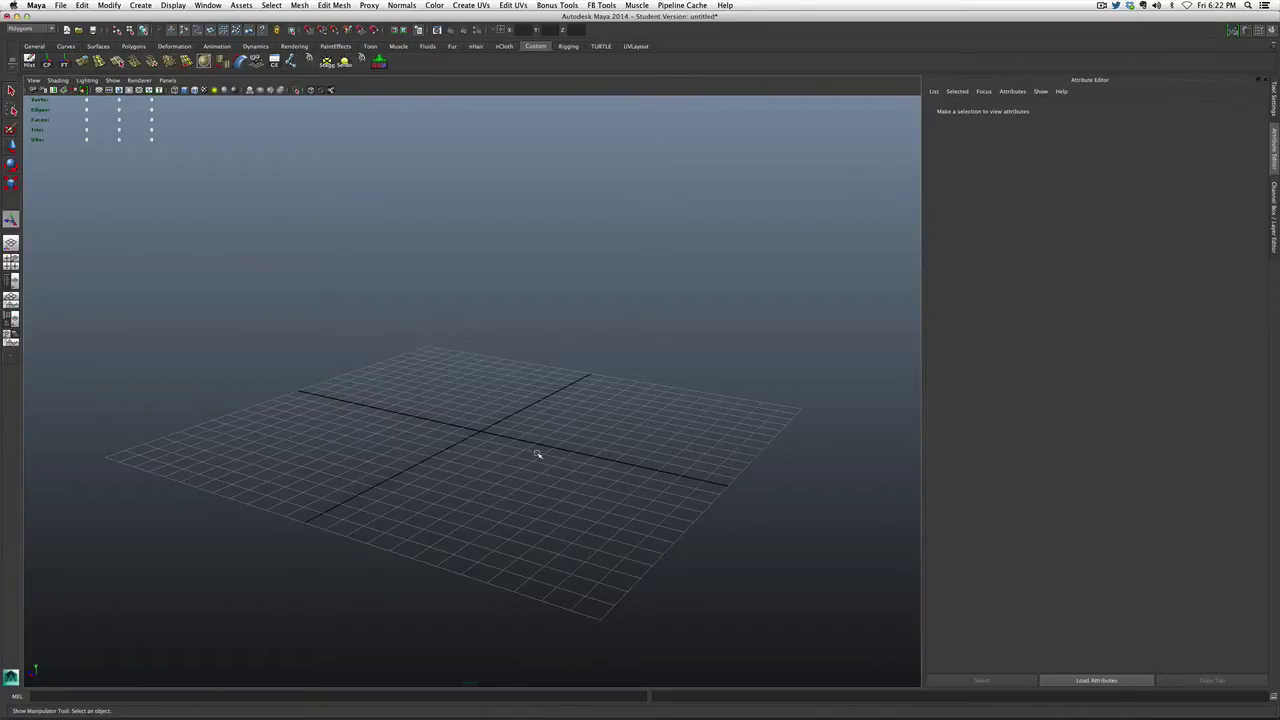
- Switch the viewport to the side view and enlarge the grid
drag(537, 455, 567, 455)
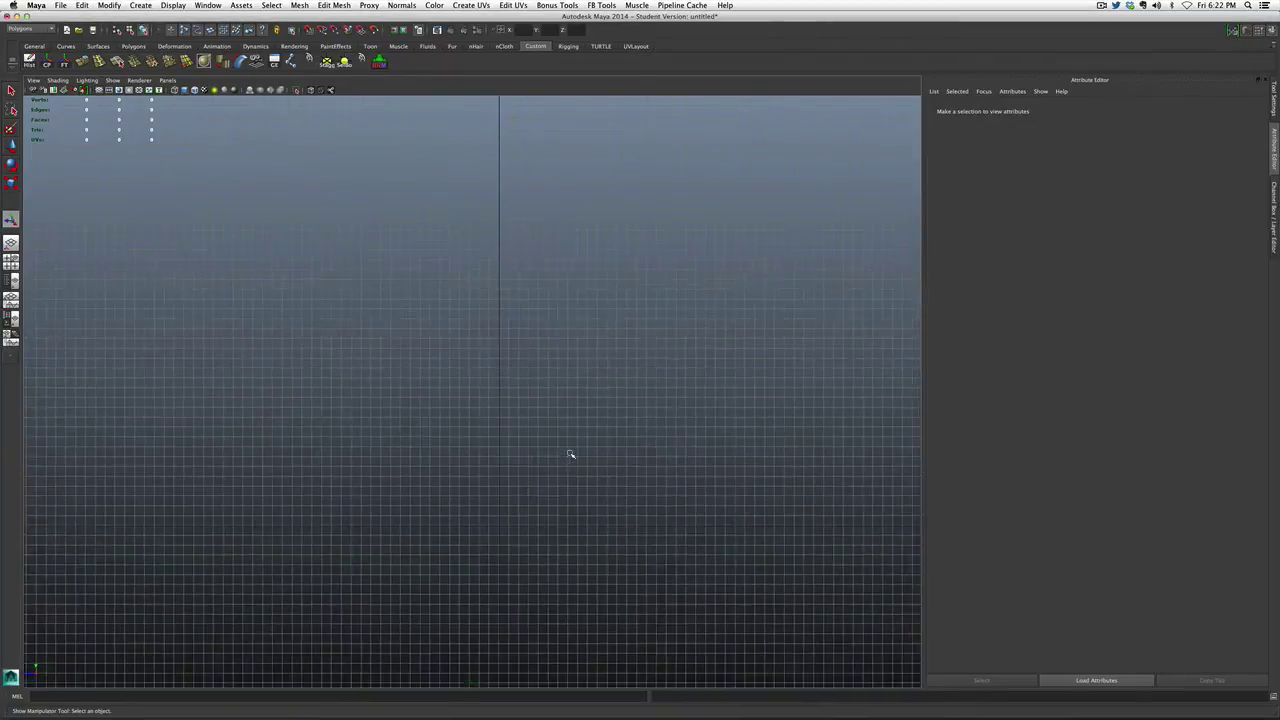
scroll(570, 455, up, 3)
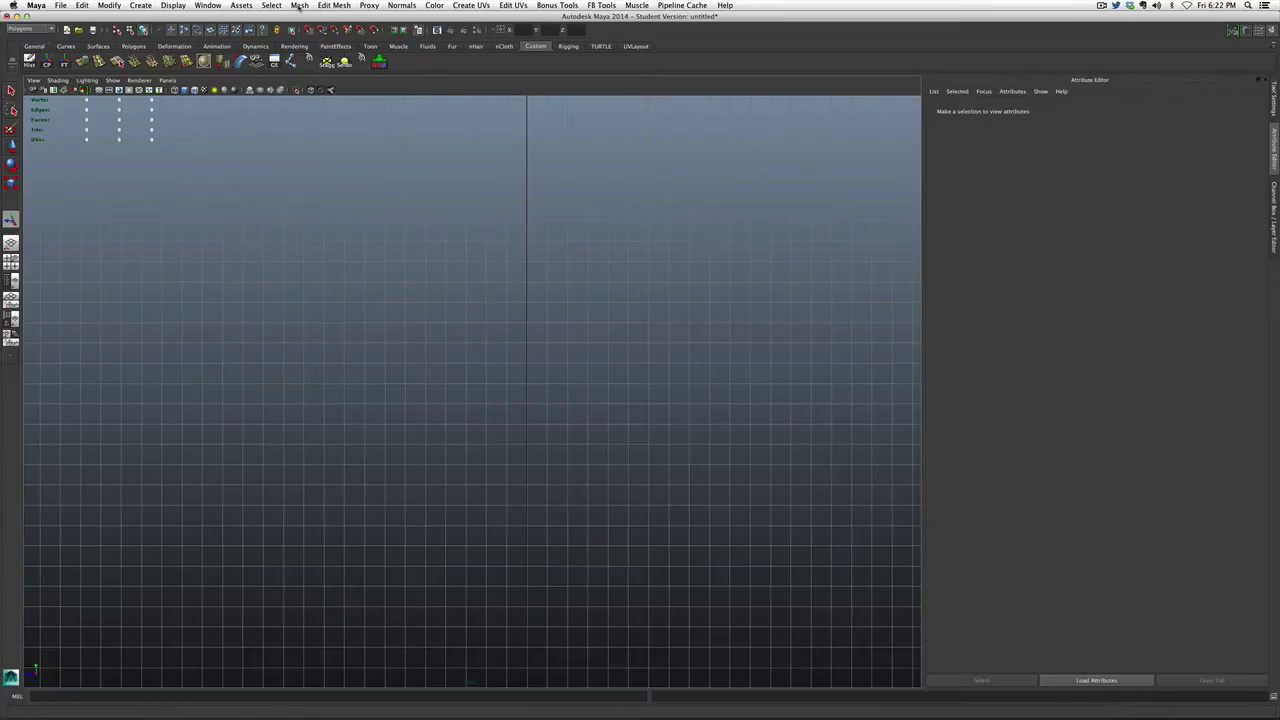
- Draw a small freehand four-sided polygon above the origin with the Create Polygon Tool
click(300, 6)
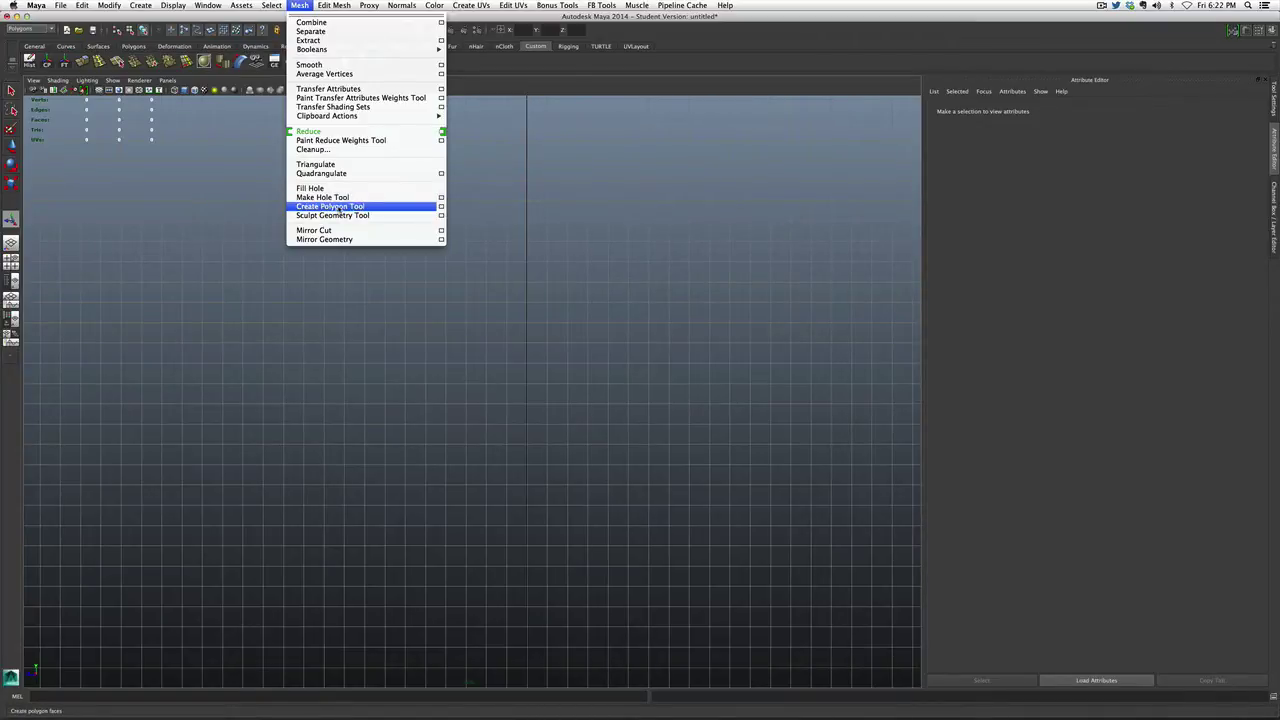
click(351, 210)
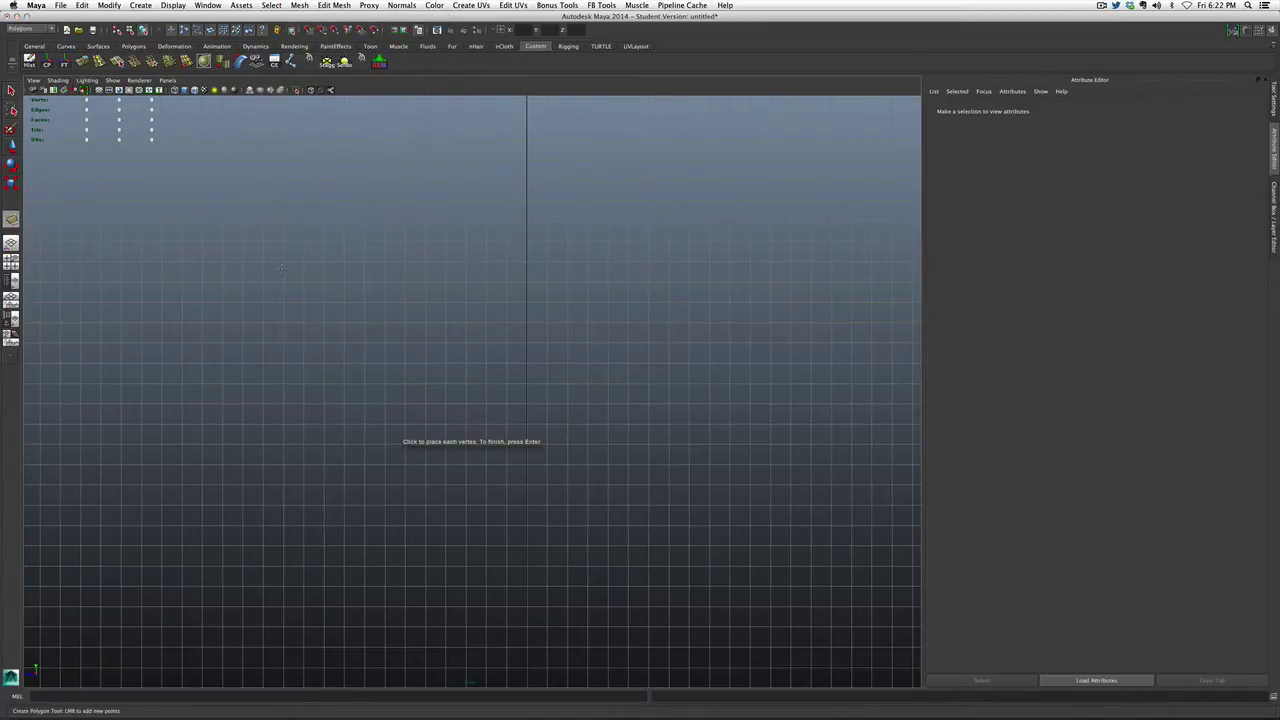
click(313, 283)
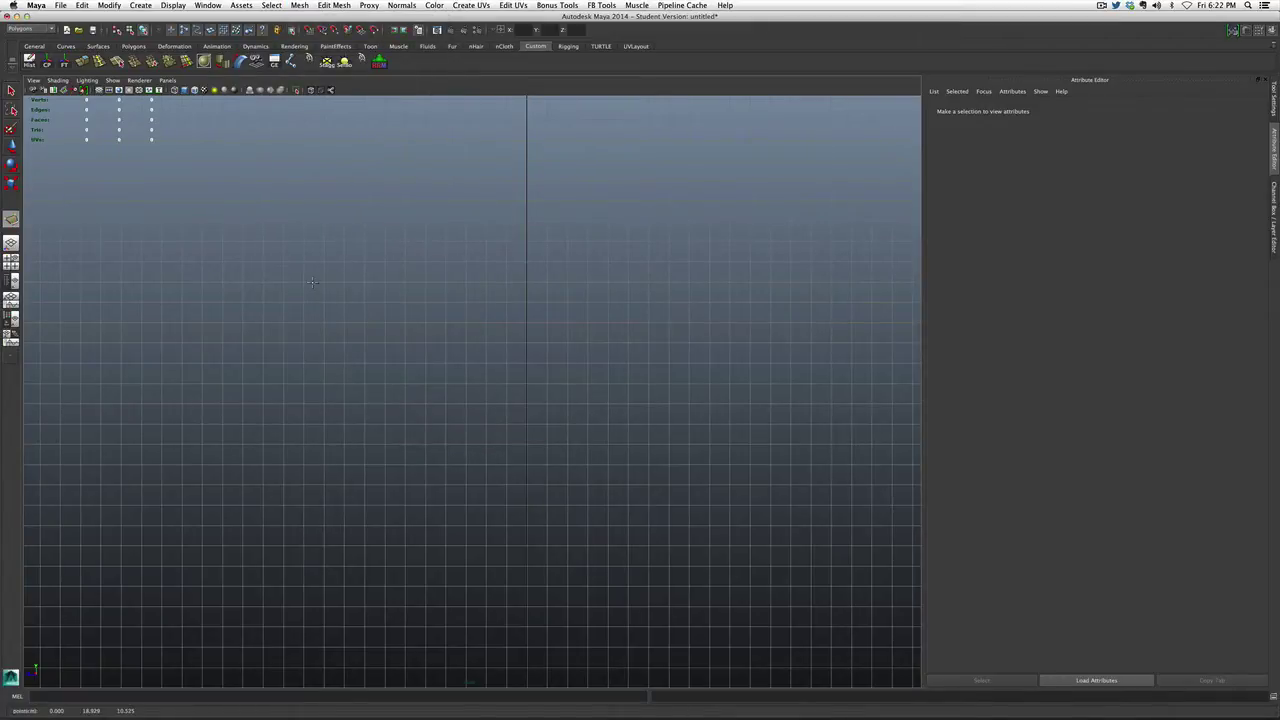
click(300, 407)
click(426, 407)
click(436, 300)
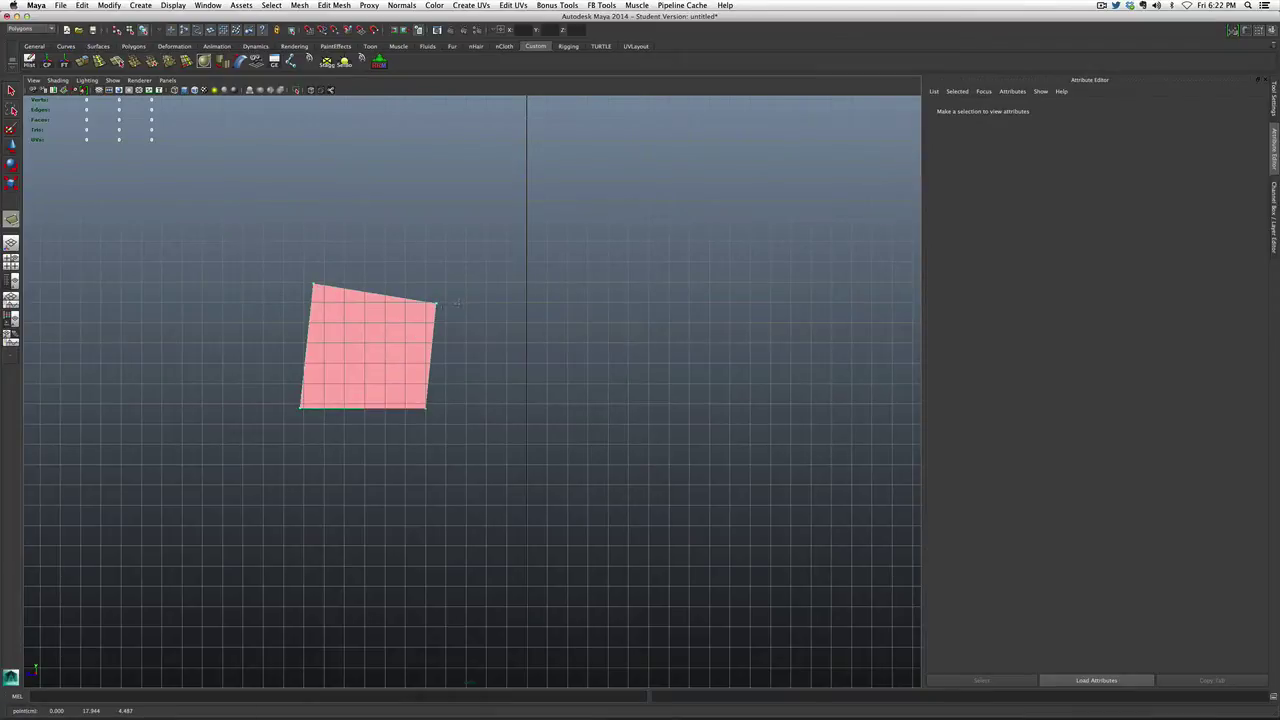
key(w)
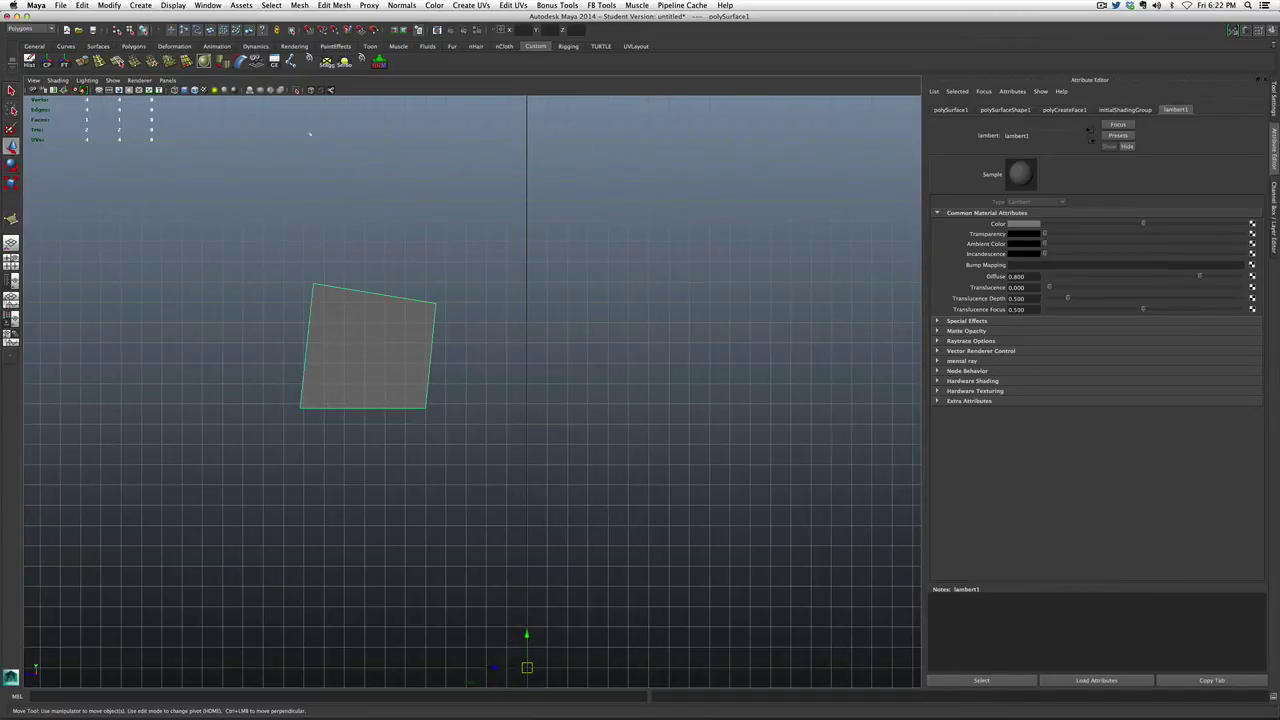
- Delete the freehand polygon after centering its pivot and trying to move it sideways
click(109, 5)
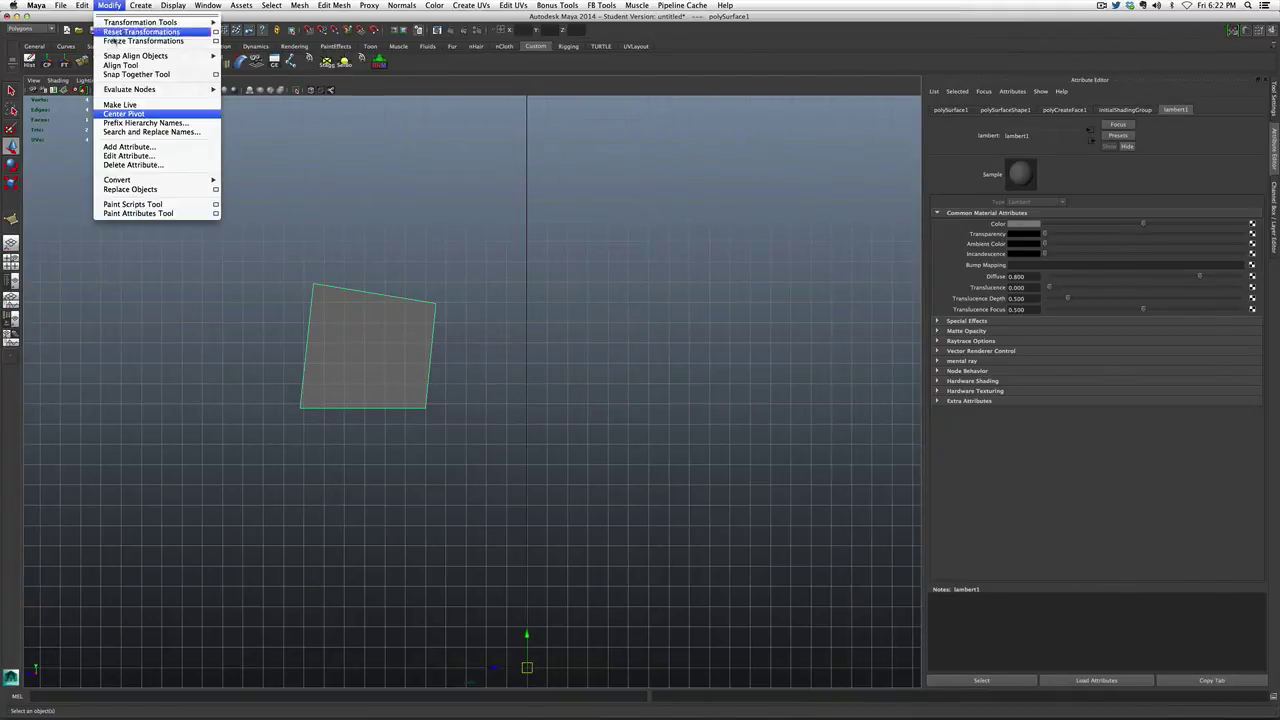
click(124, 114)
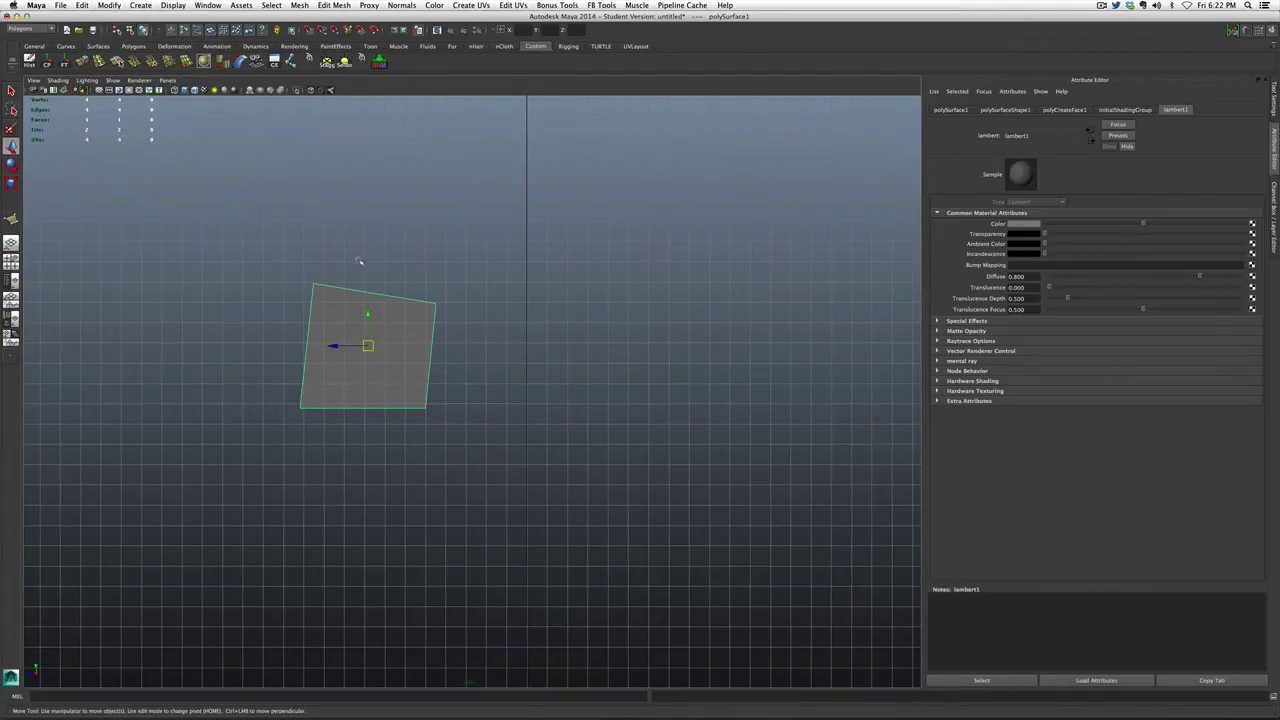
drag(366, 345, 320, 351)
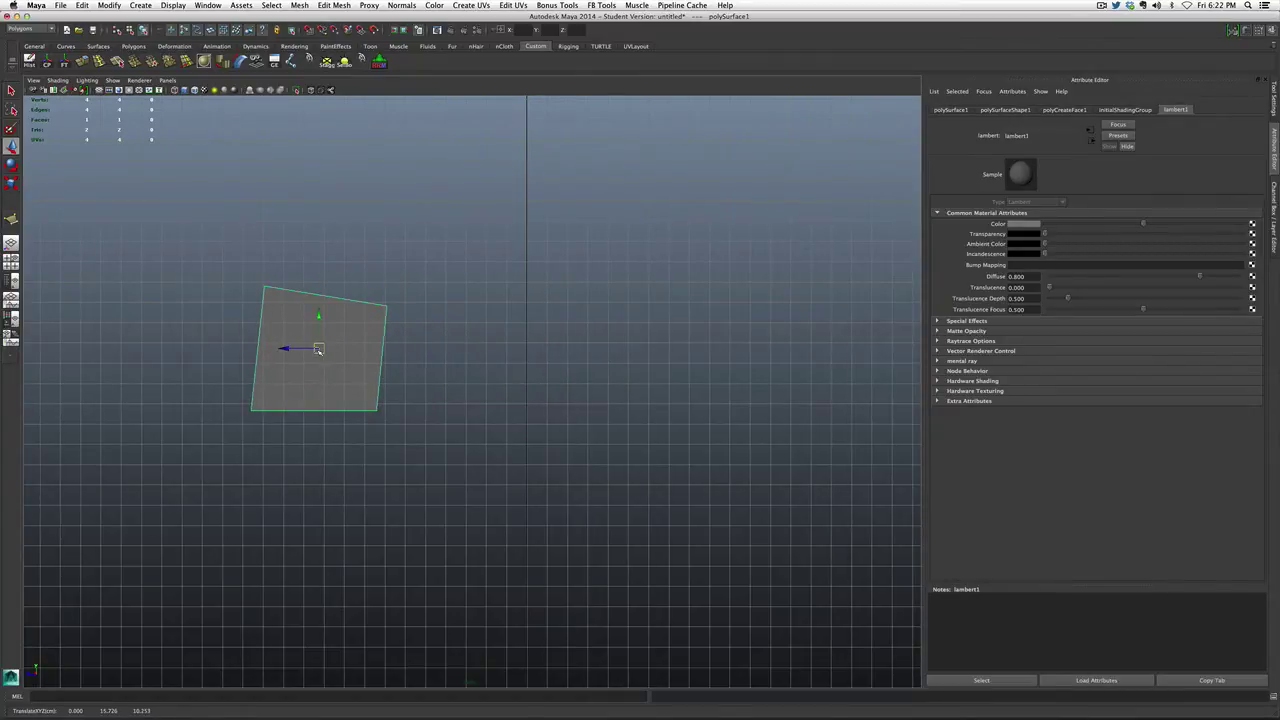
key(Delete)
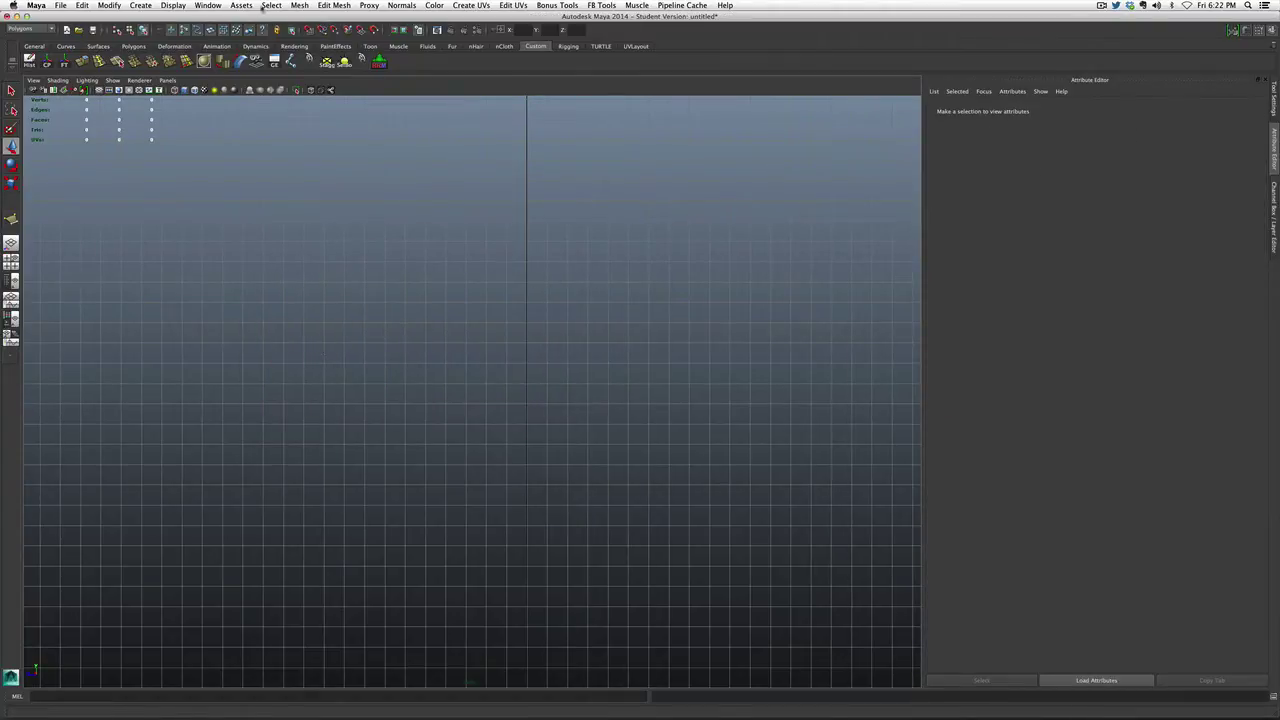
- Draw a grid-snapped four-sided polygon with its base from (0, 10, 13) to (0, 10, -8), a vertical edge and a short top edge
click(293, 6)
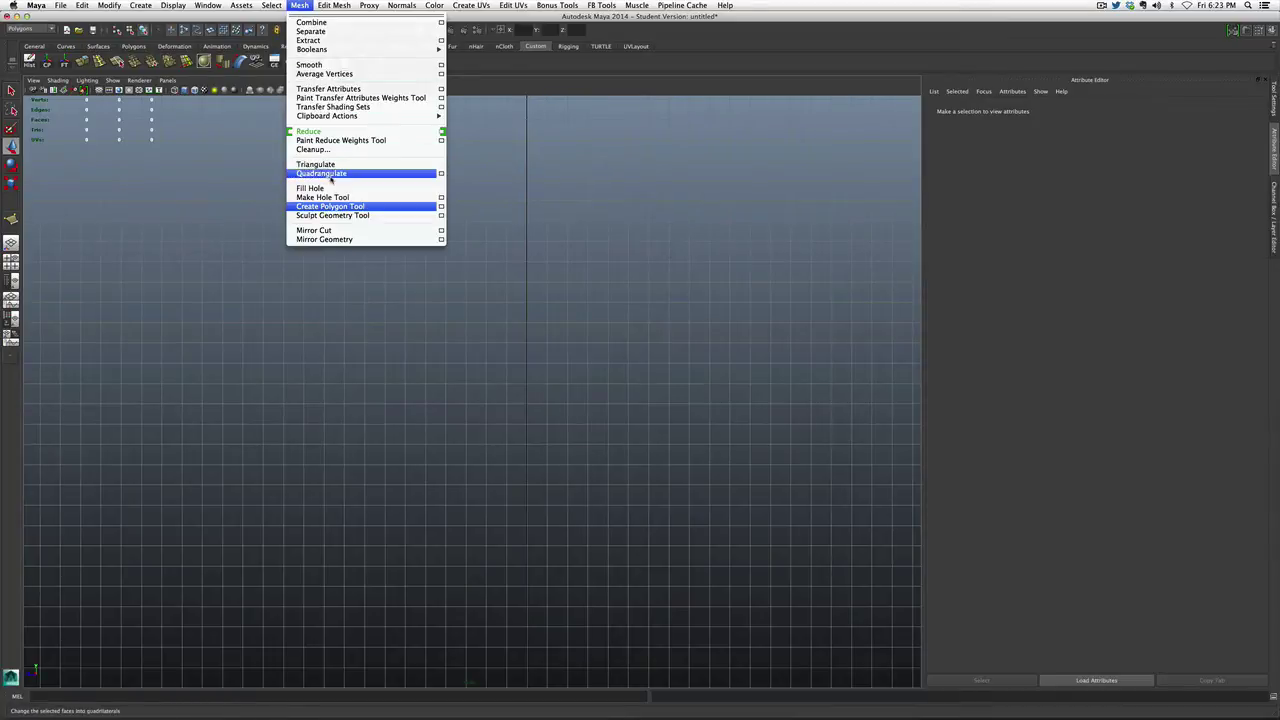
click(335, 206)
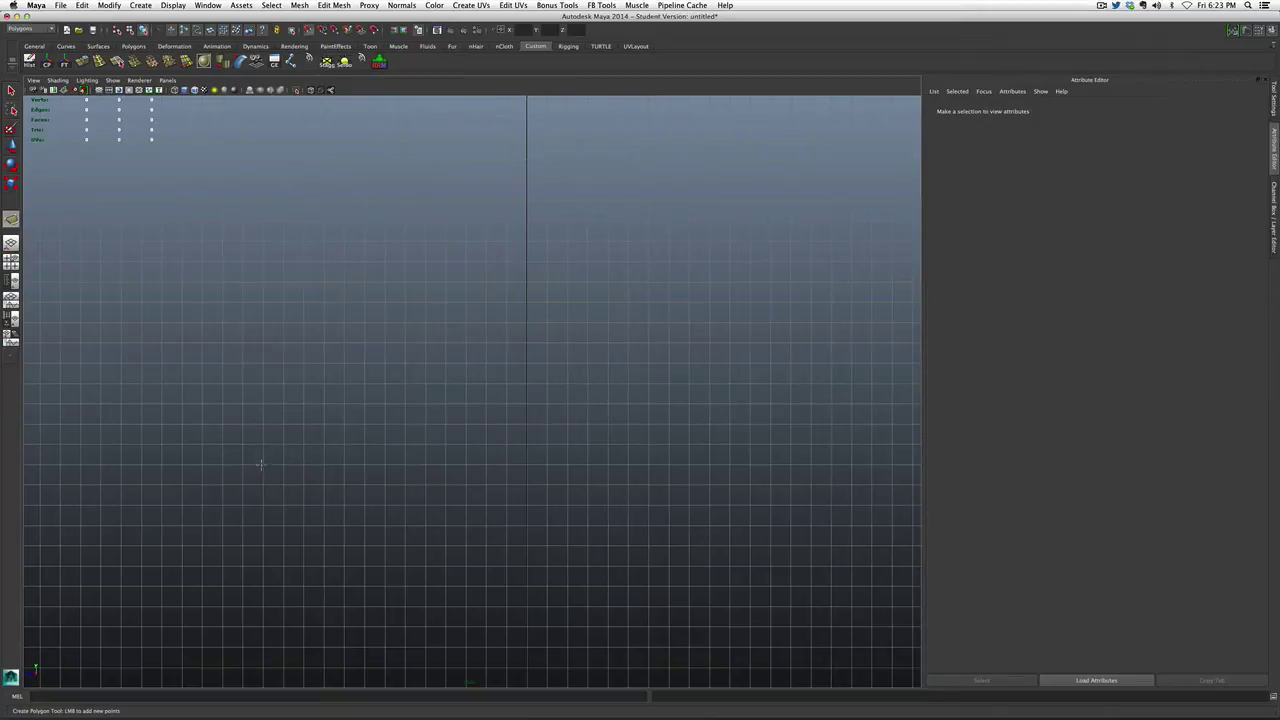
scroll(307, 494, down, 6)
scroll(307, 494, up, 6)
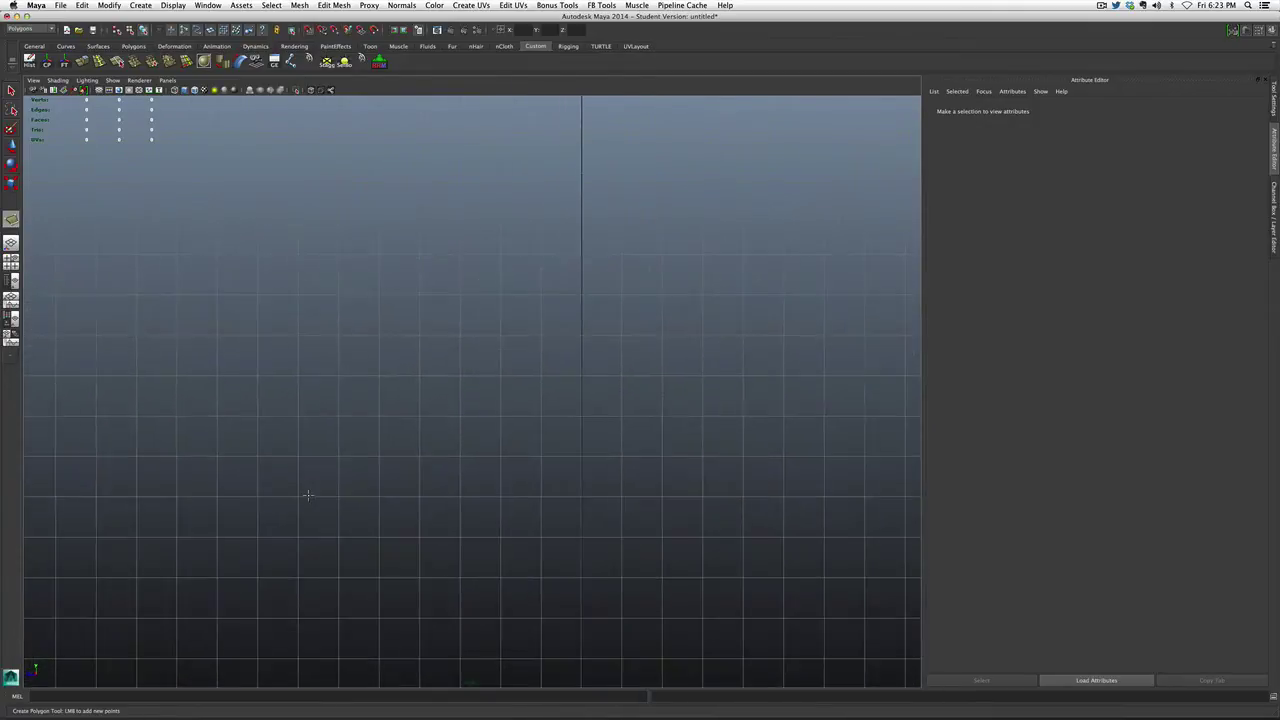
scroll(307, 494, down, 2)
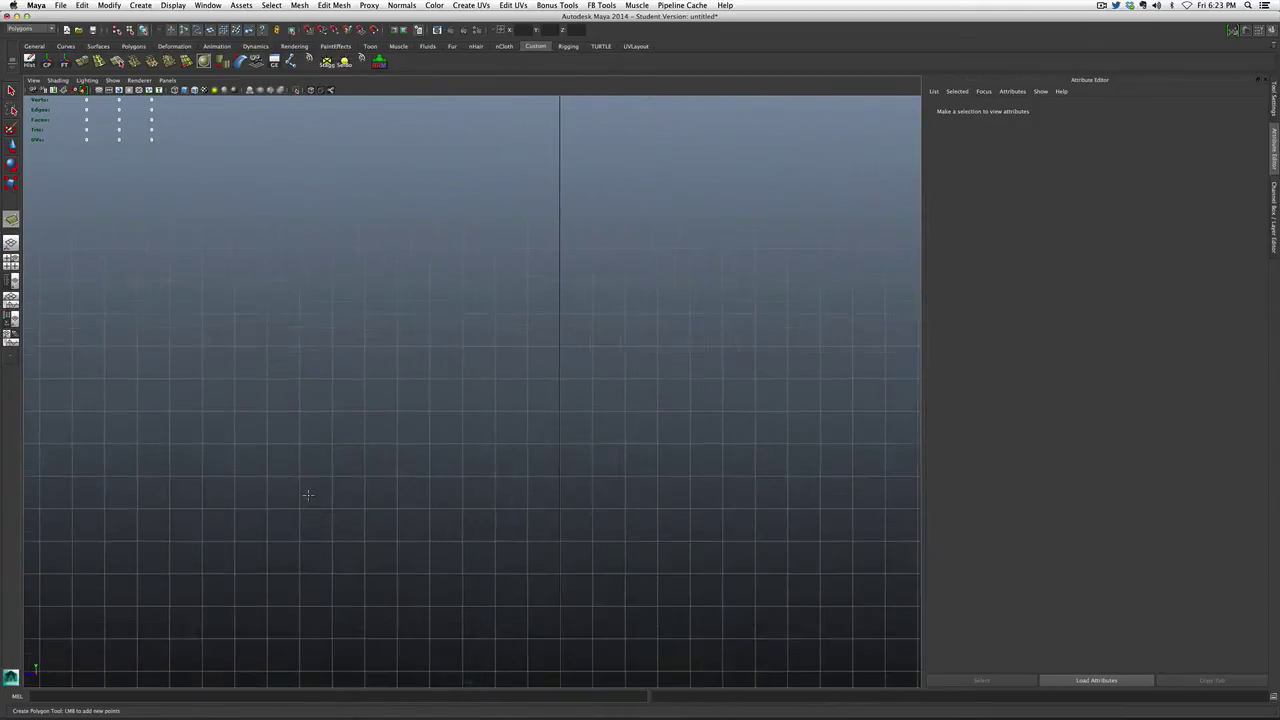
click(258, 465)
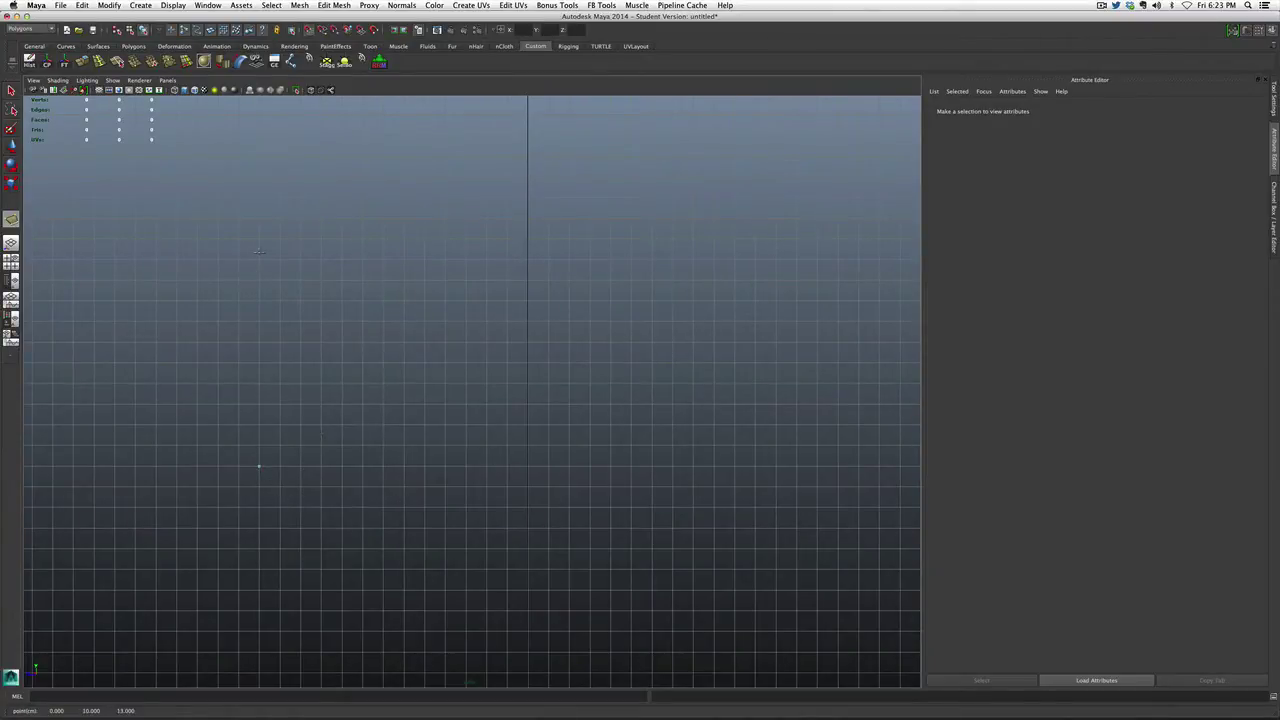
click(321, 238)
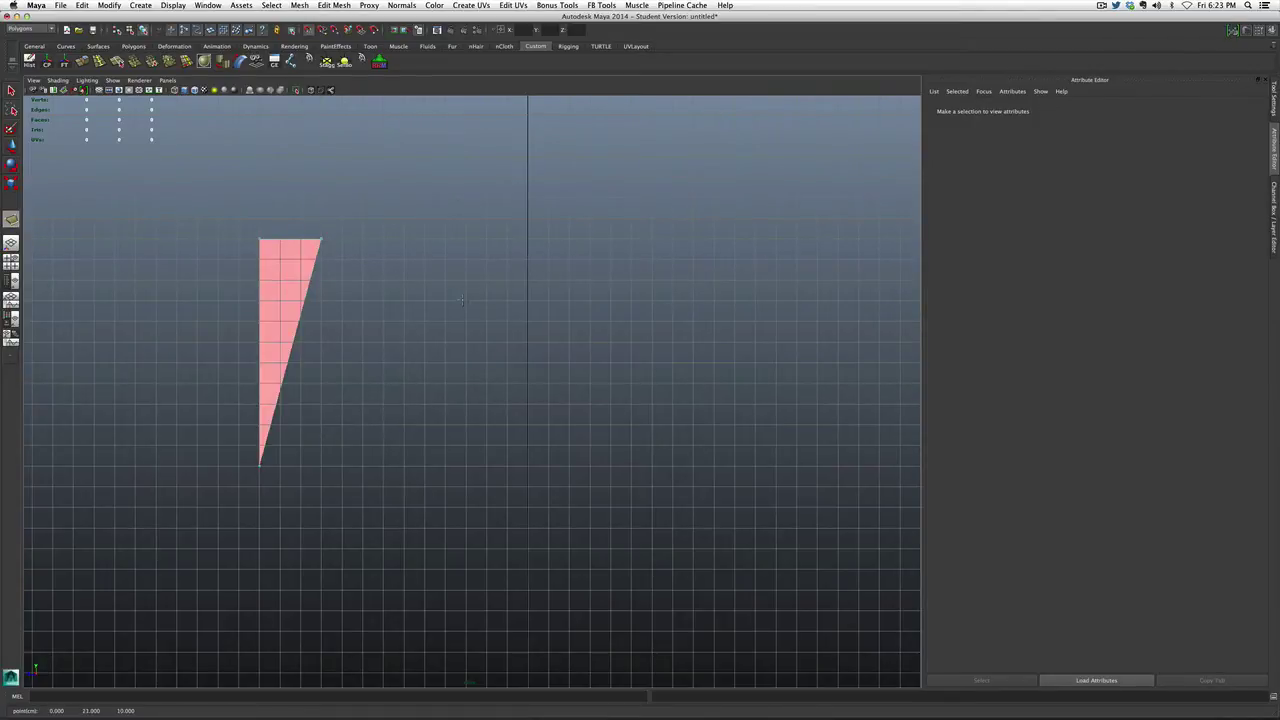
click(693, 465)
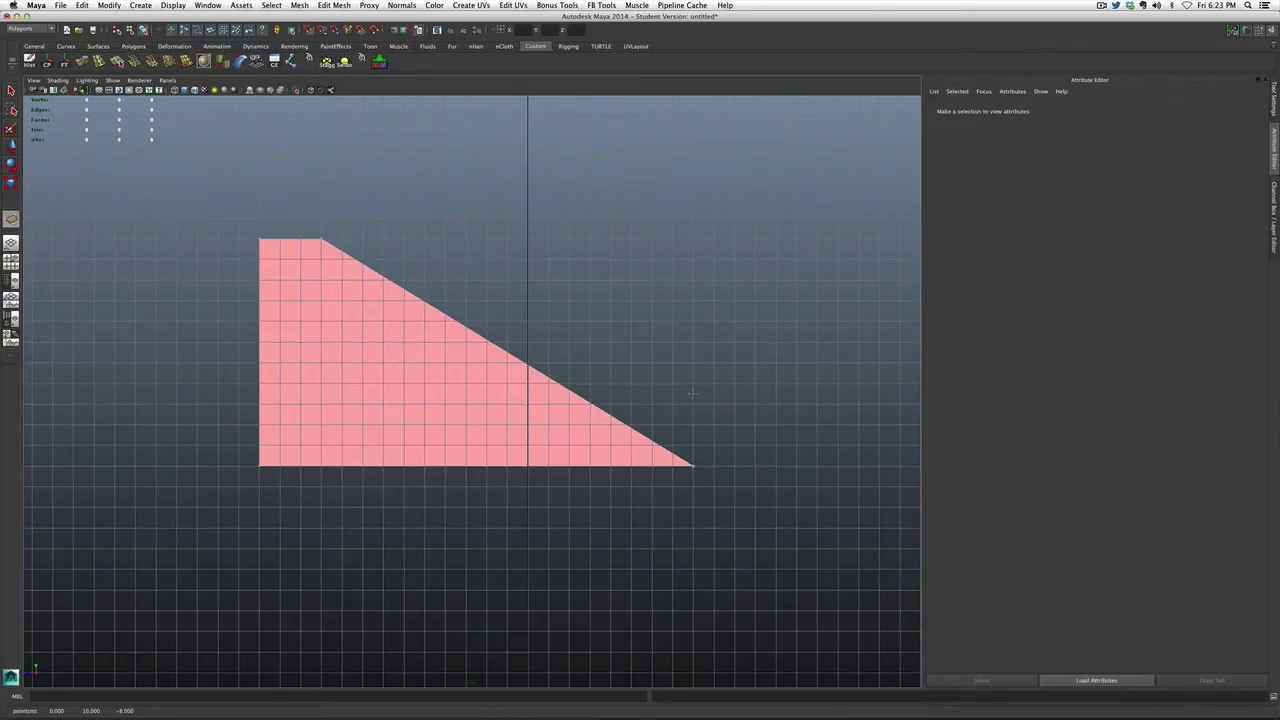
key(w)
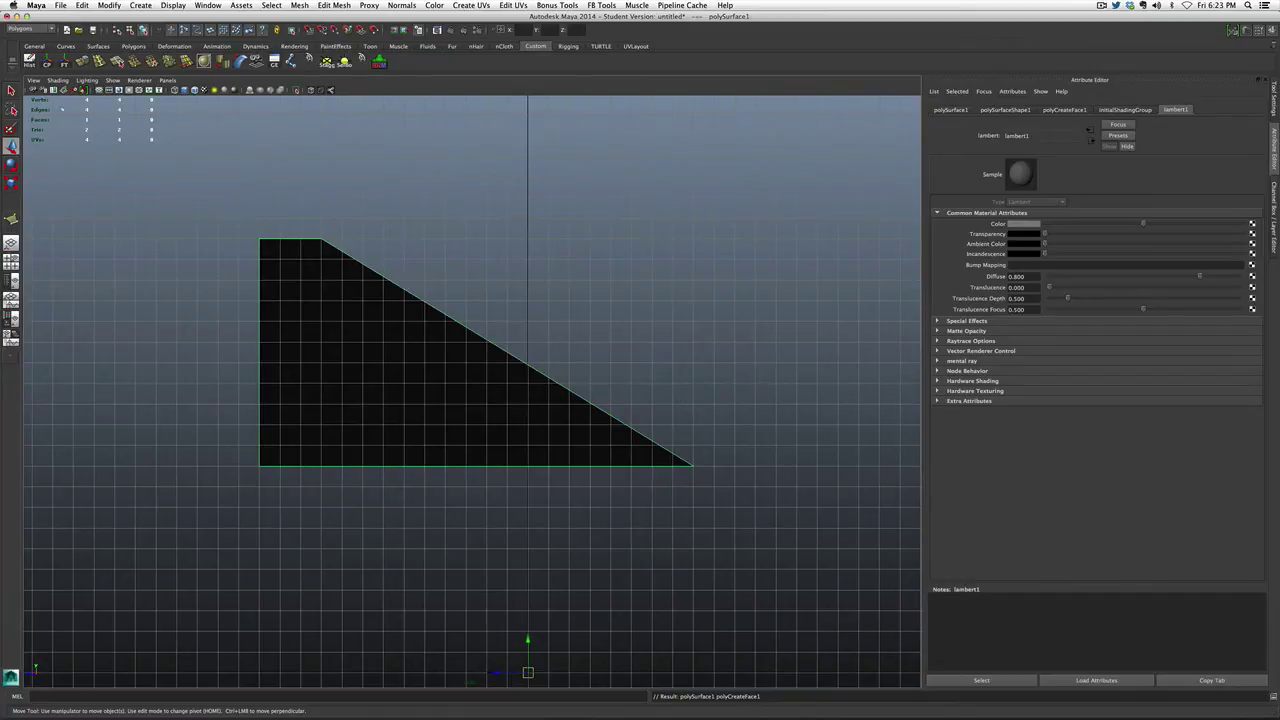
- Center the new polygon's pivot and return to the perspective view
click(104, 5)
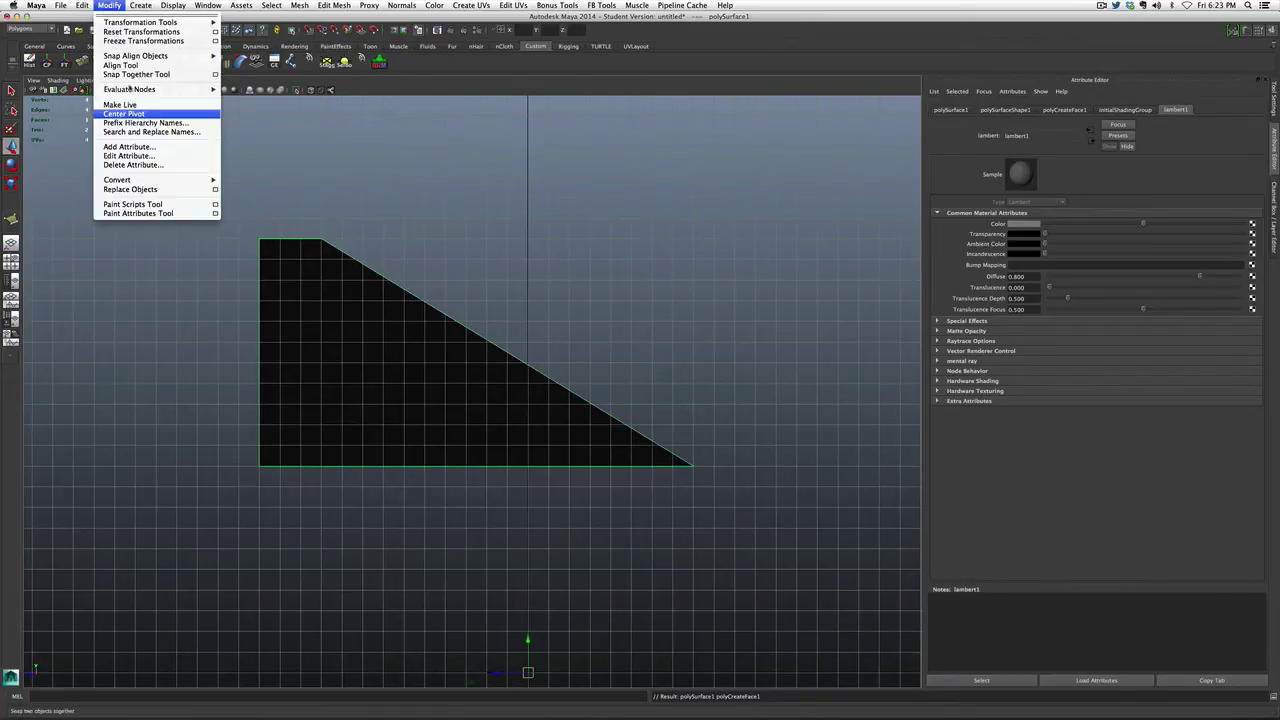
click(145, 117)
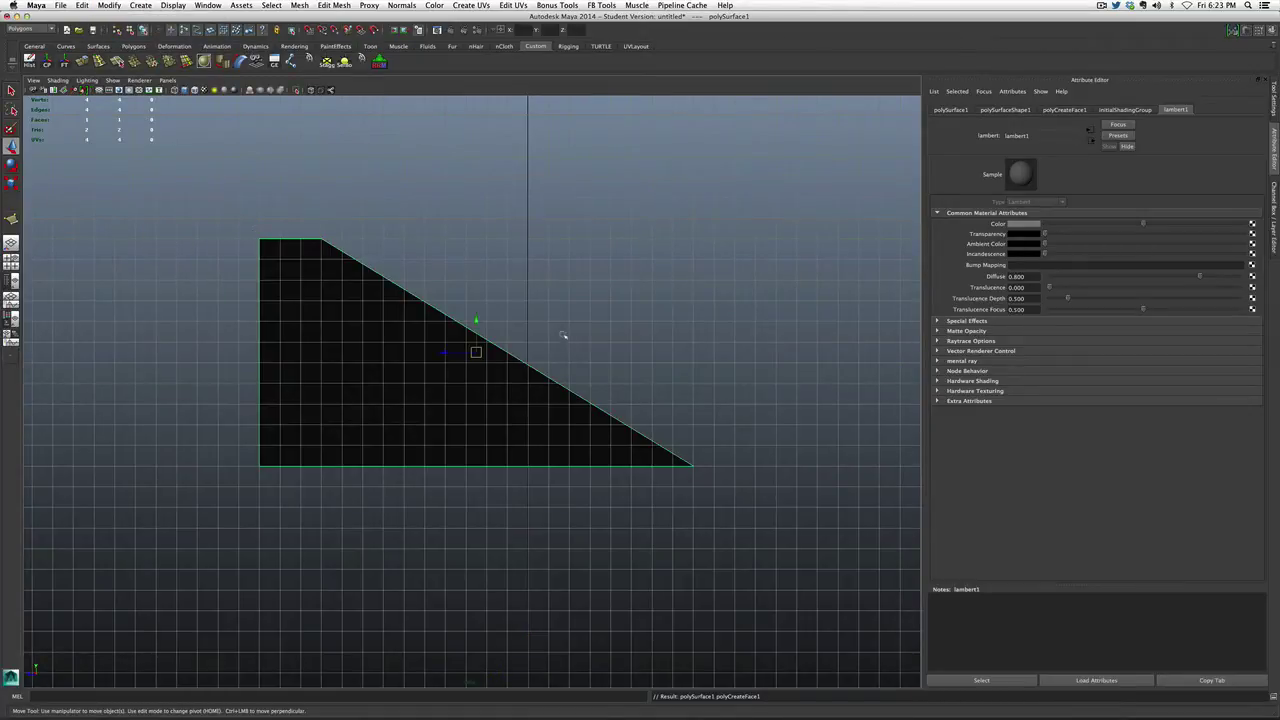
key(space)
drag(576, 318, 503, 340)
alt+drag(613, 344, 434, 409)
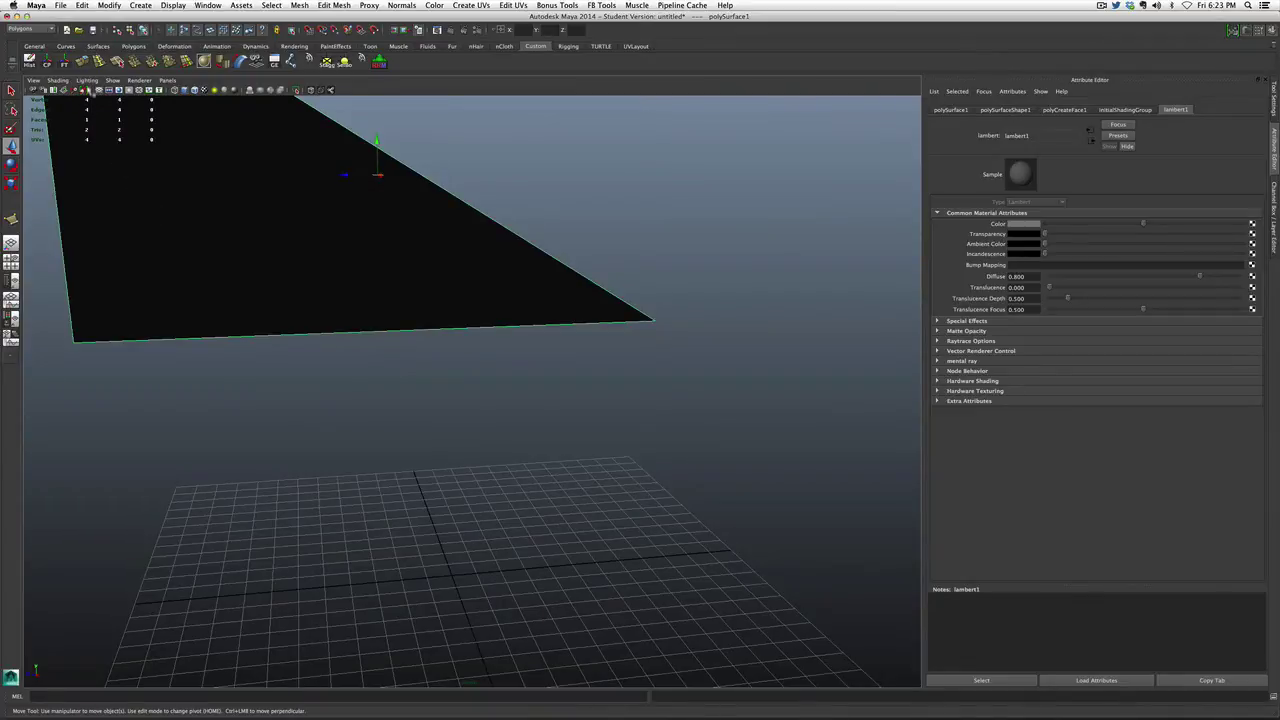
- Enable Two Sided Lighting in the viewport and frame the whole scene to see the polygon shaded from both sides
click(87, 81)
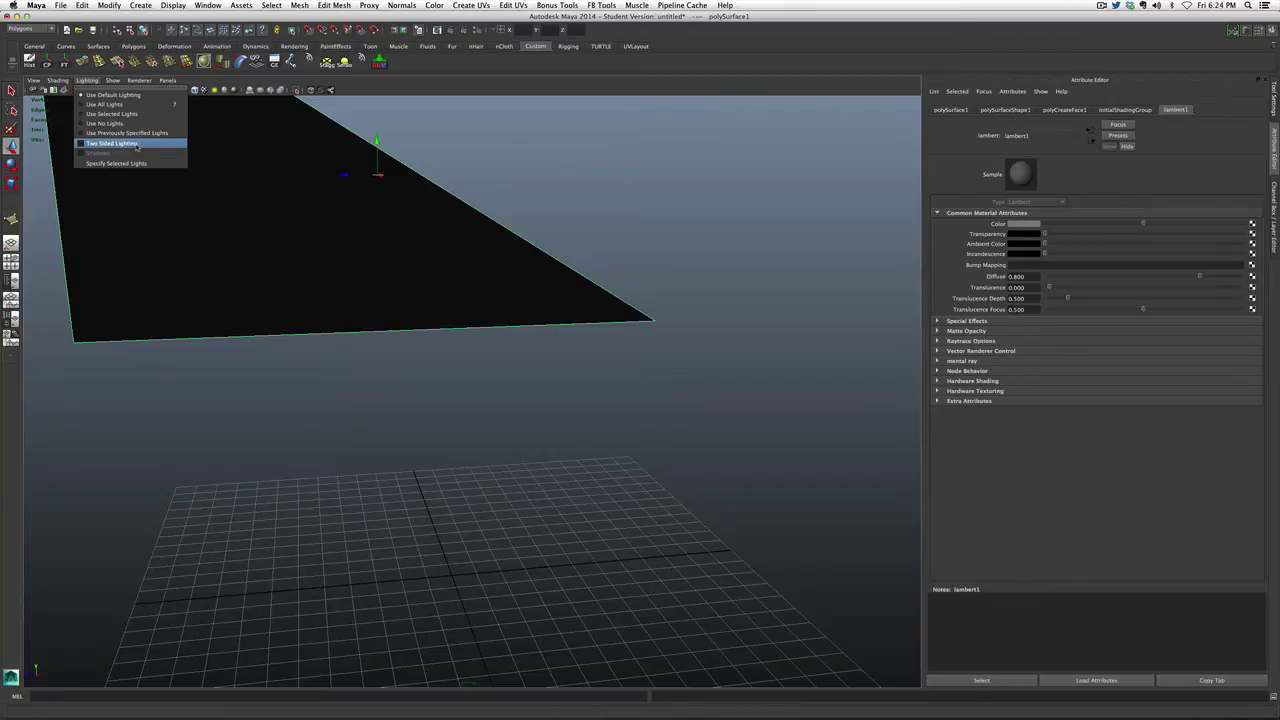
click(126, 144)
key(a)
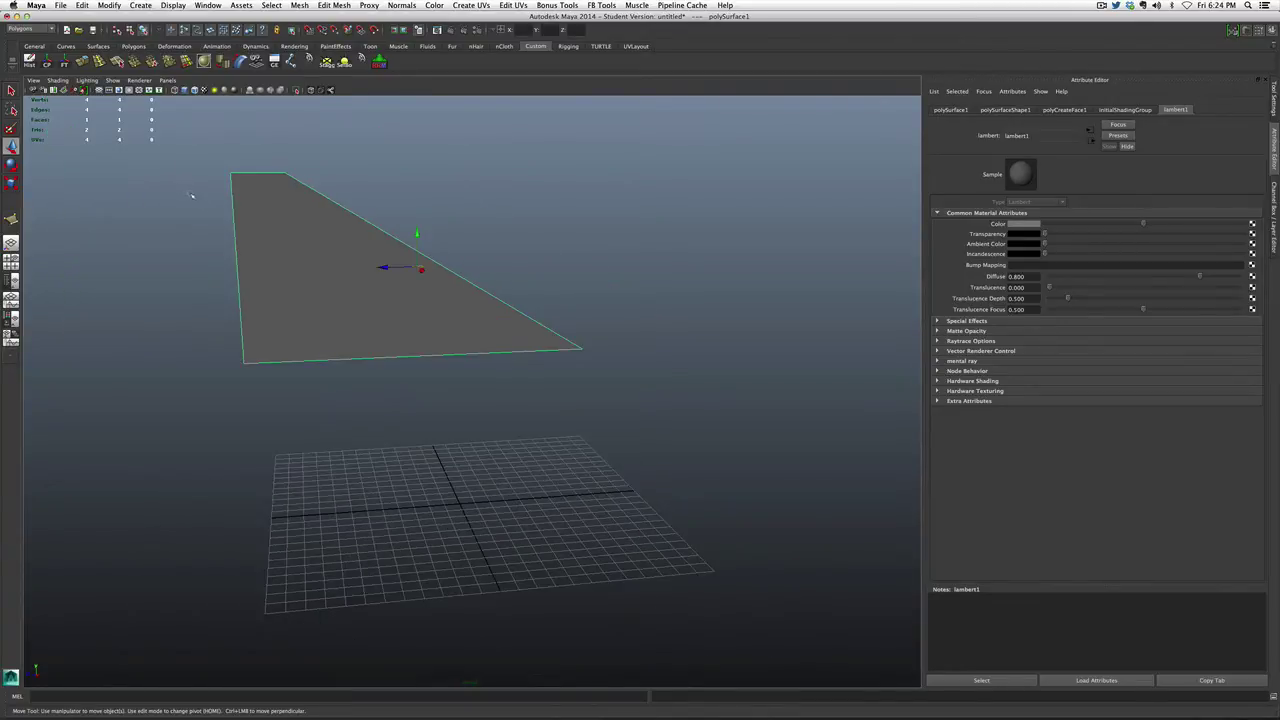
alt+drag(383, 326, 511, 334)
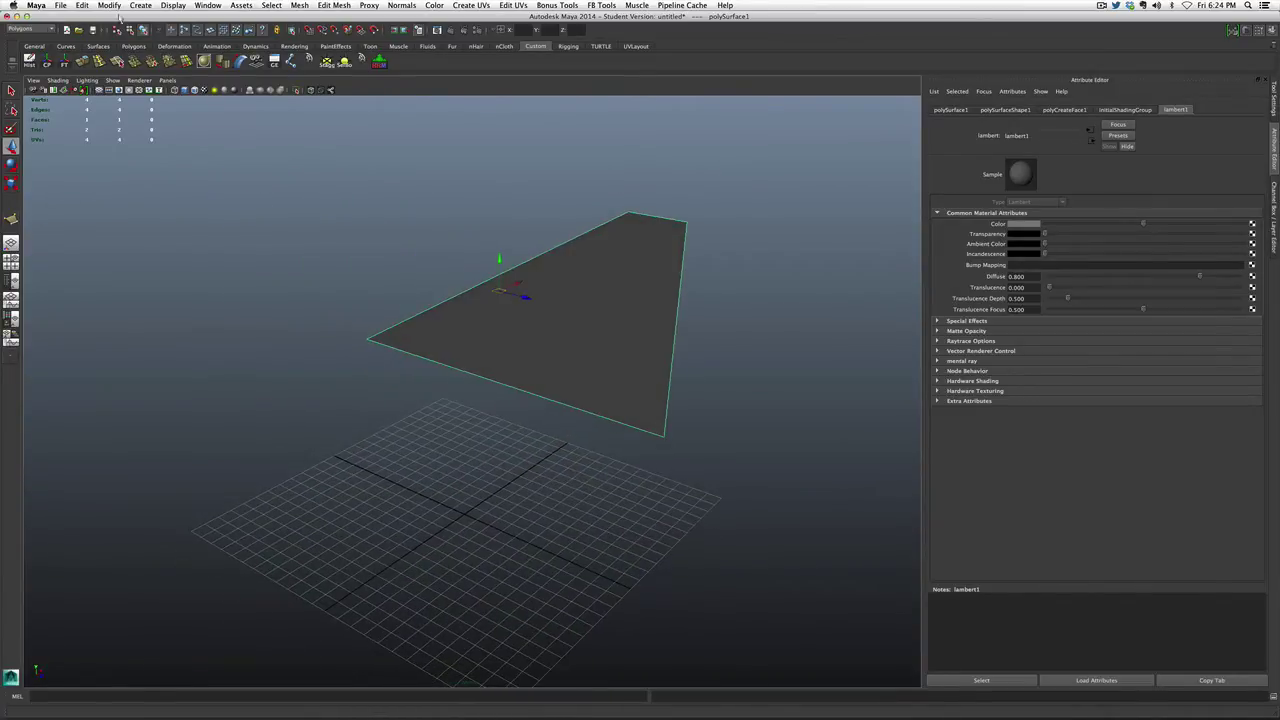
- Disable Two Sided Lighting and compare how the polygon's front and back faces are shaded
click(87, 80)
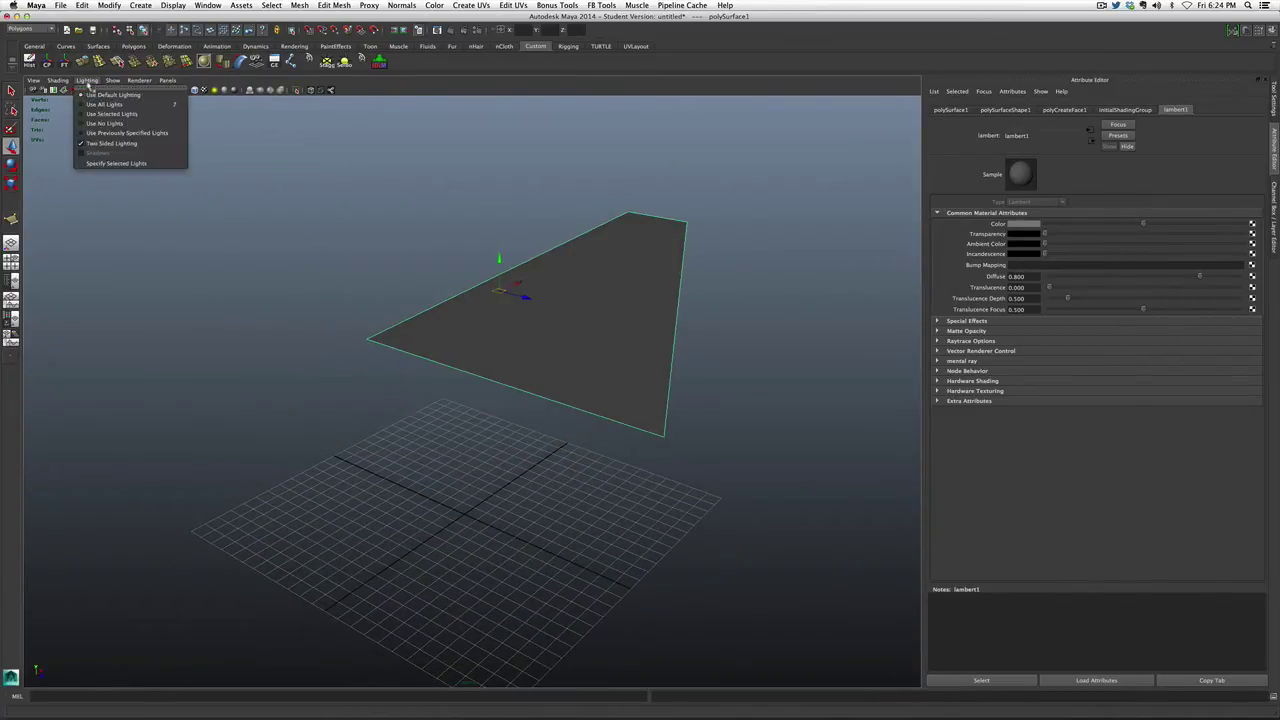
click(117, 145)
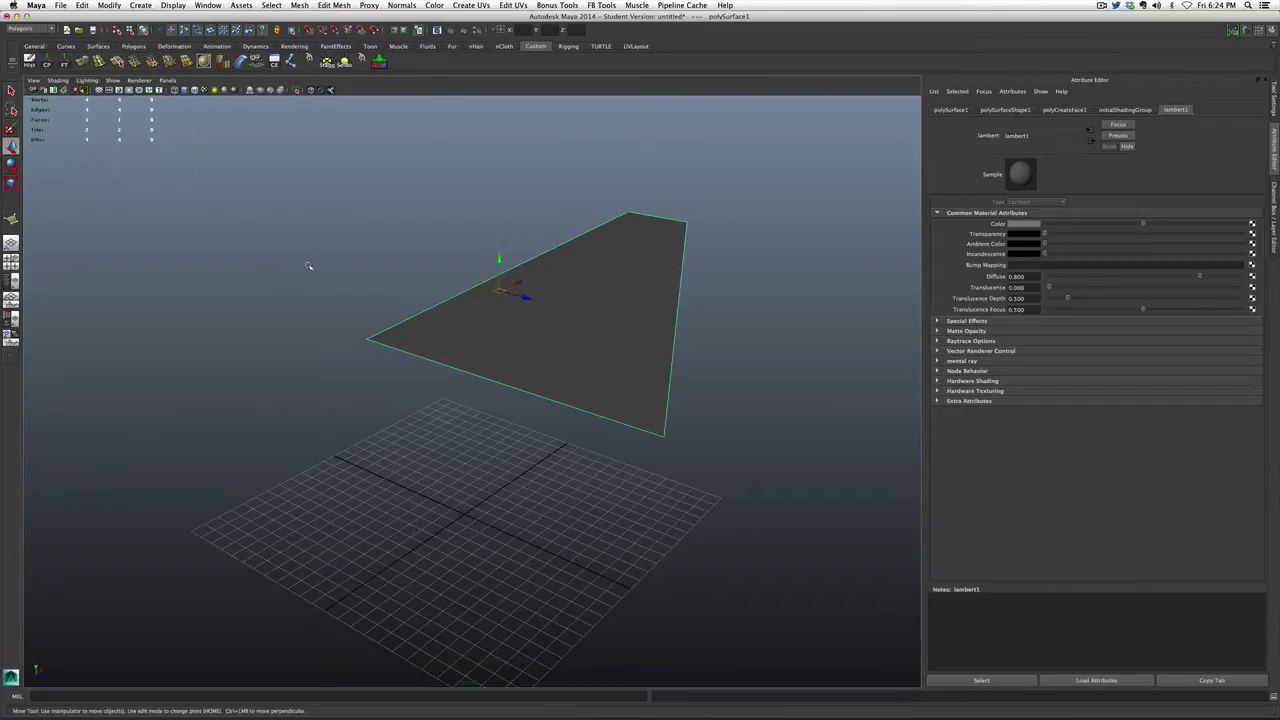
alt+drag(306, 266, 343, 246)
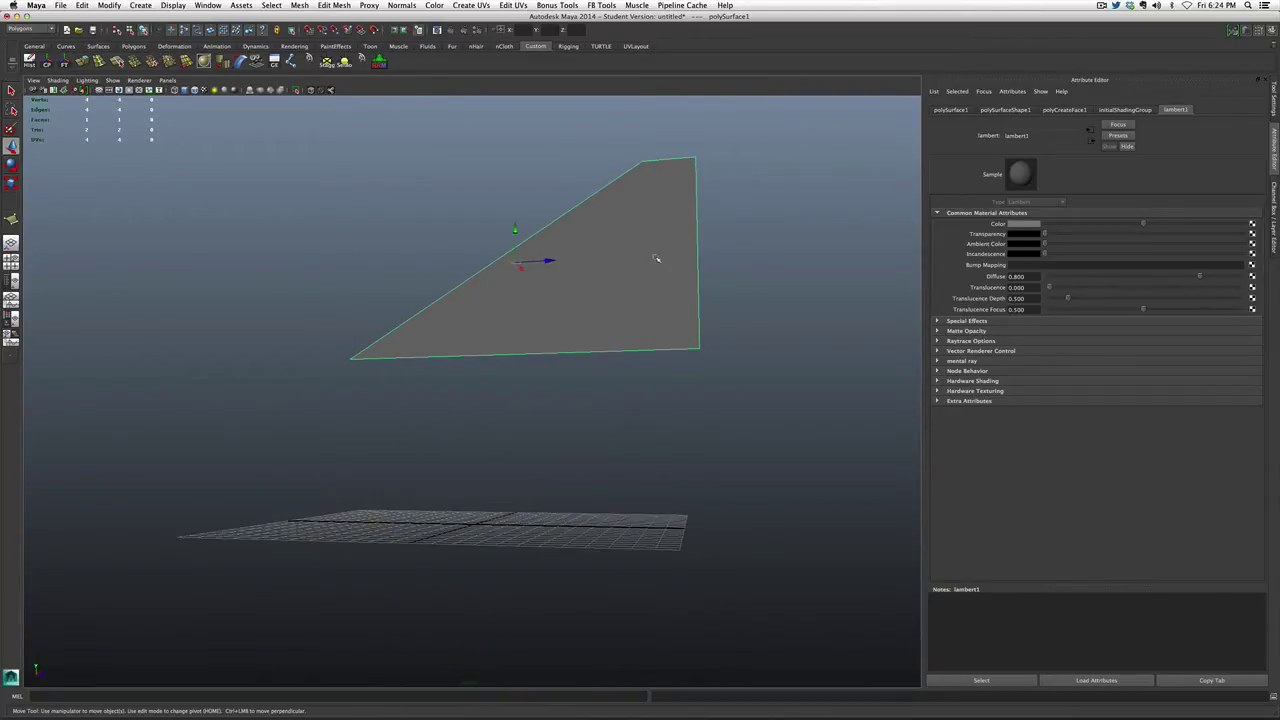
alt+drag(649, 247, 655, 223)
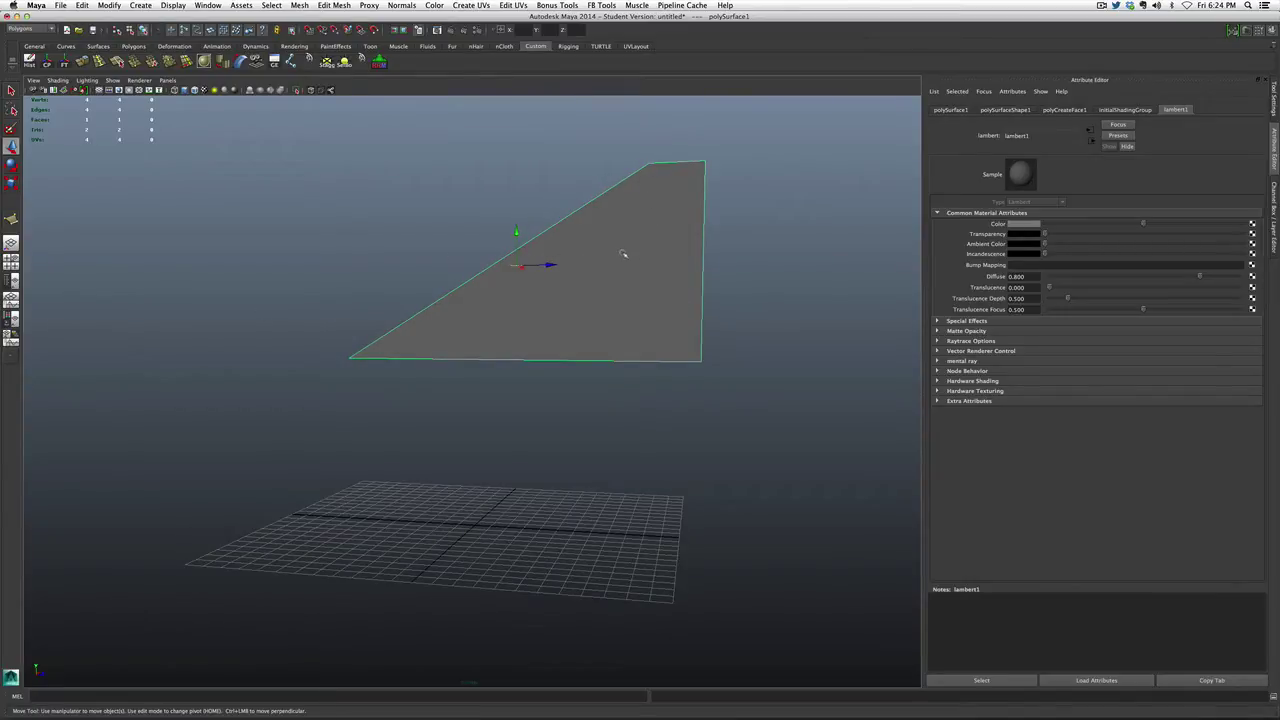
alt+drag(628, 254, 417, 251)
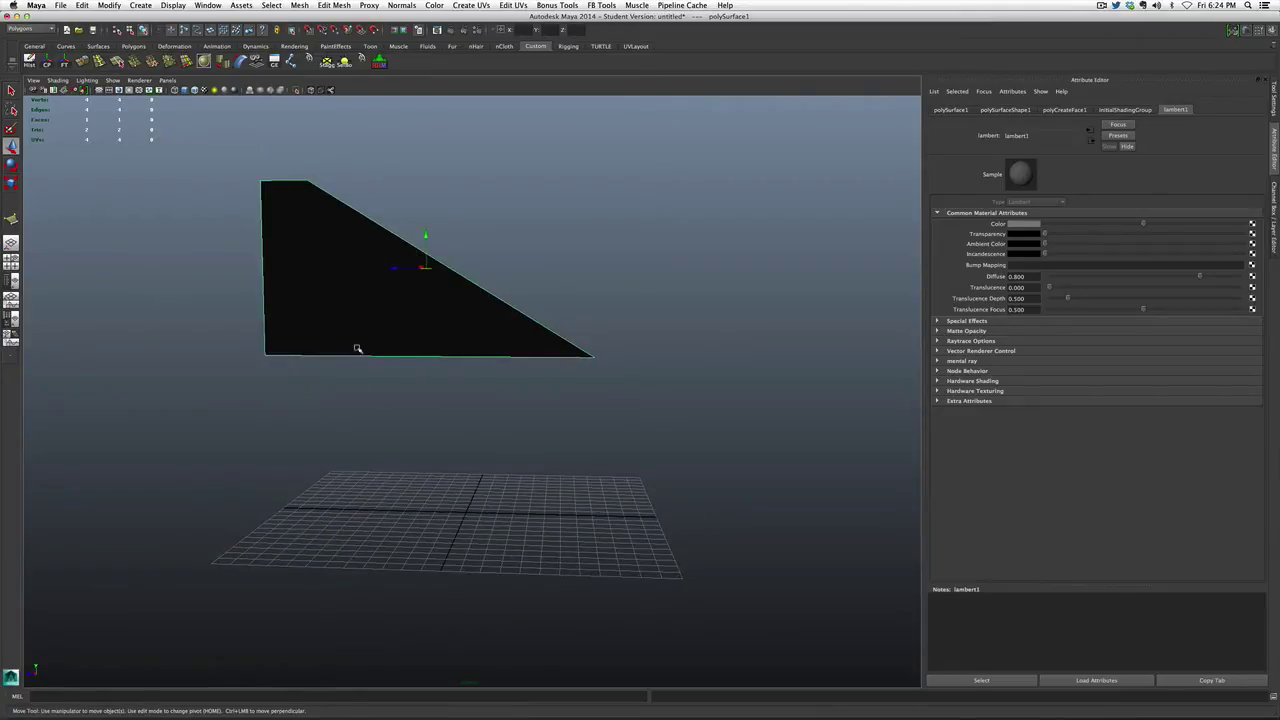
click(353, 410)
click(327, 305)
mouse_move(320, 371)
alt+mouse_down()
mouse_move(331, 394)
mouse_move(500, 417)
mouse_move(549, 374)
mouse_move(549, 443)
mouse_move(302, 367)
mouse_move(297, 380)
mouse_move(569, 391)
mouse_move(563, 374)
mouse_move(557, 386)
mouse_move(334, 369)
alt+mouse_up()
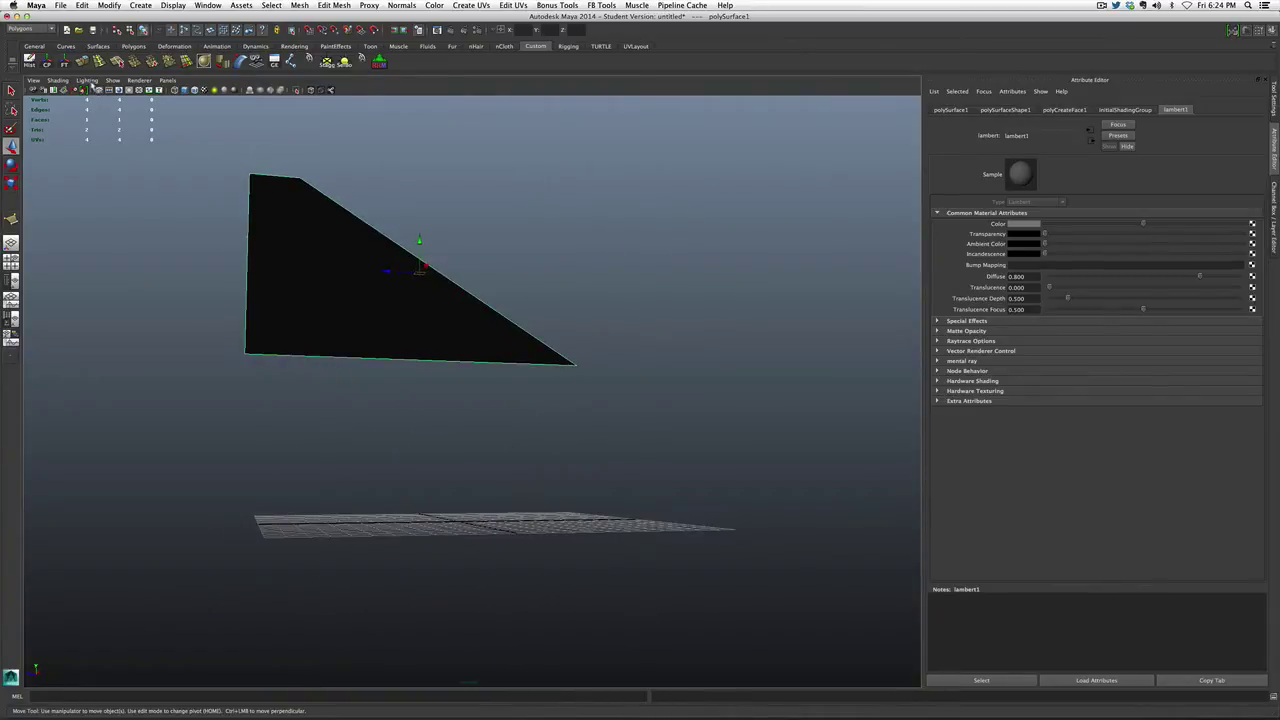
- Turn Two Sided Lighting back on for the viewport
click(88, 80)
click(112, 143)
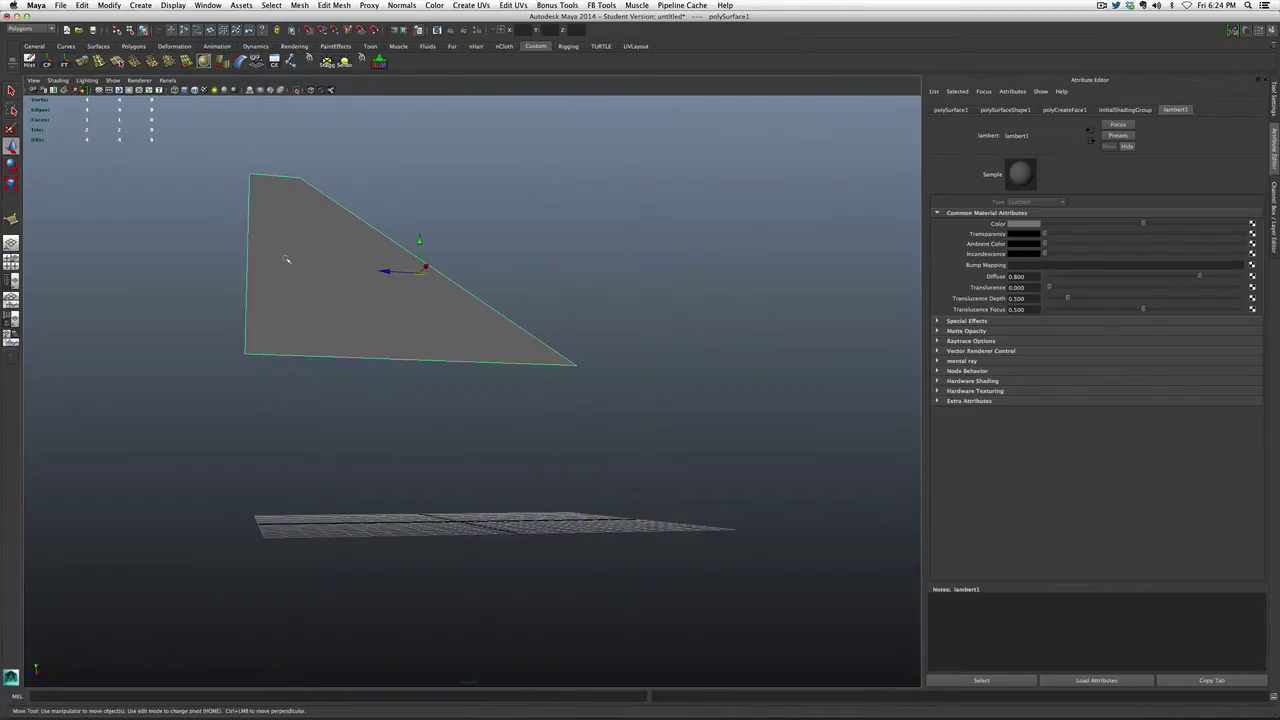
mouse_move(100, 308)
alt+mouse_down()
mouse_move(283, 326)
mouse_move(343, 351)
mouse_move(346, 309)
mouse_move(90, 319)
alt+mouse_up()
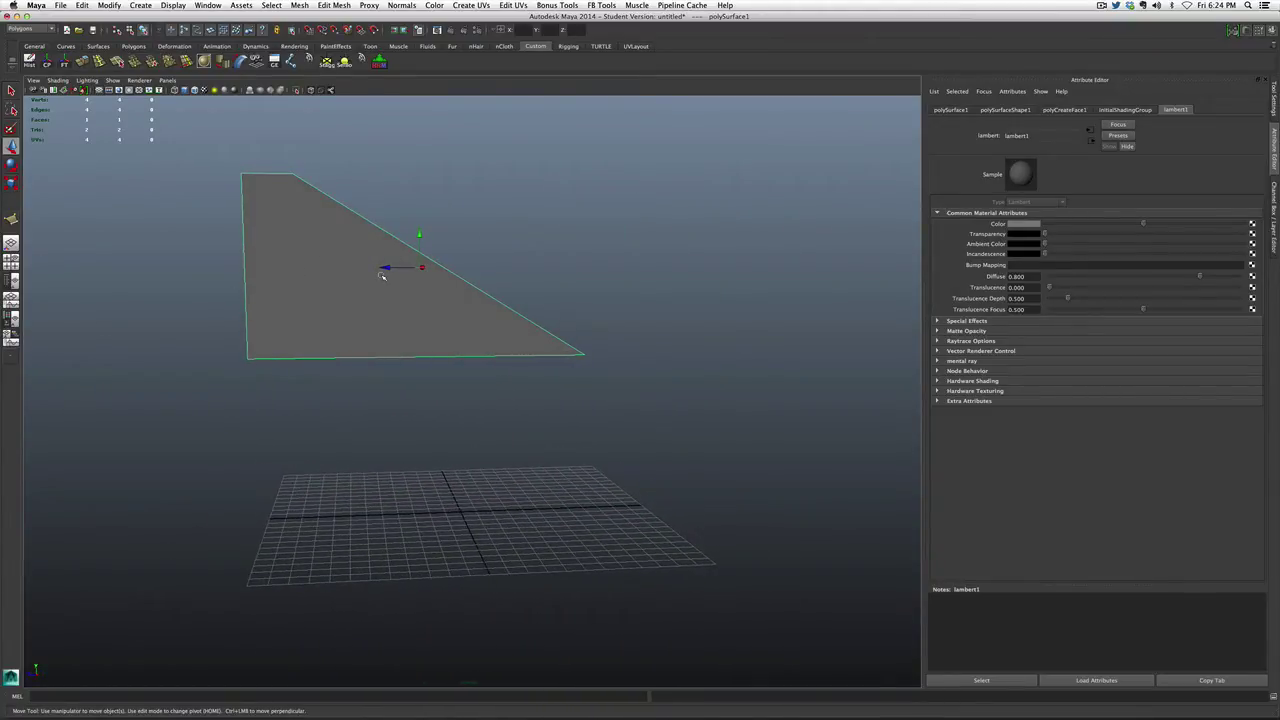
- Snap the polygon's pivot to its lower corner at (0, 10, 13), below the short top edge
key(Home)
drag(420, 326, 247, 418)
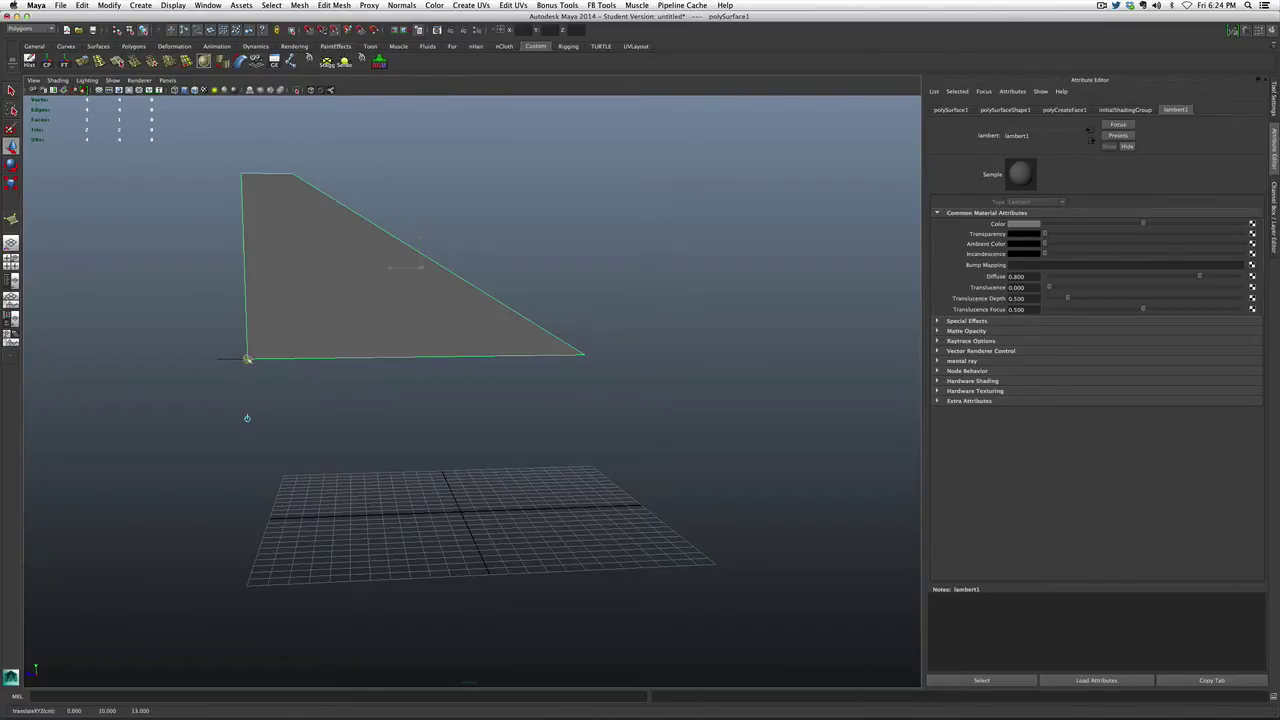
key(Home)
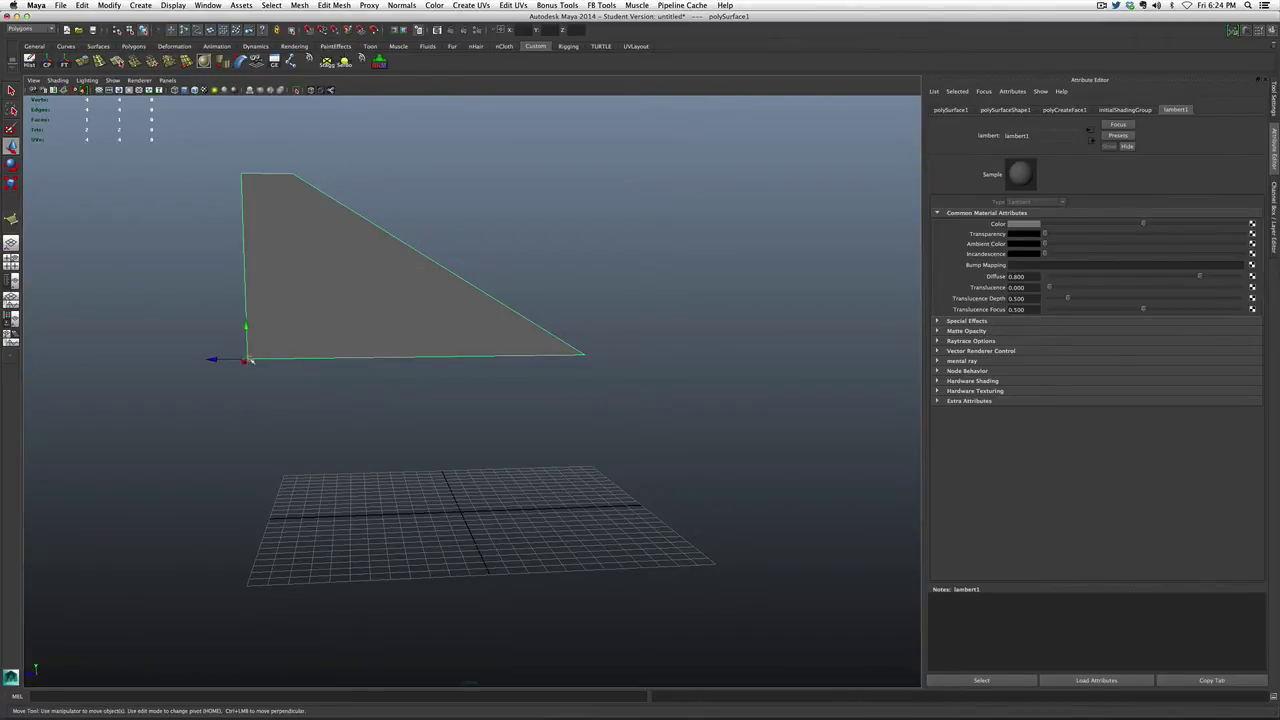
- Snap the polygon straight down so its corner pivot sits on the ground grid
mouse_move(251, 361)
alt+mouse_down()
mouse_move(250, 375)
mouse_move(240, 354)
alt+mouse_up()
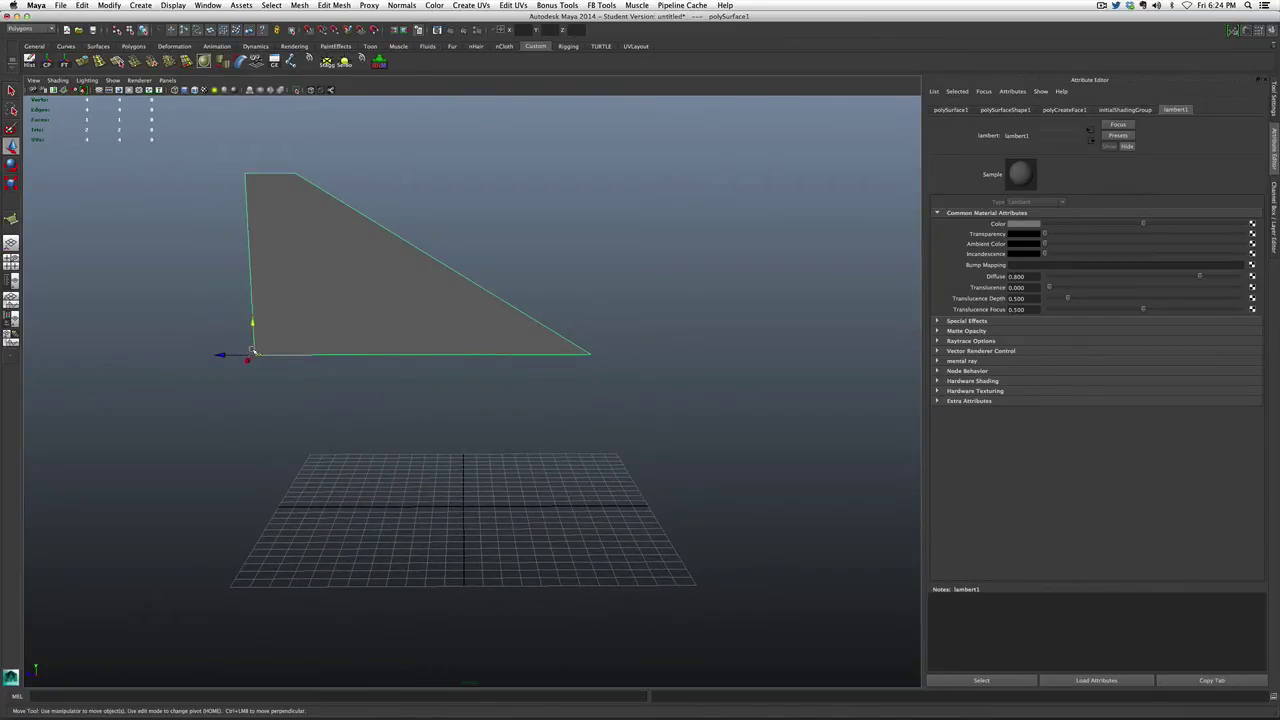
drag(255, 357, 258, 516)
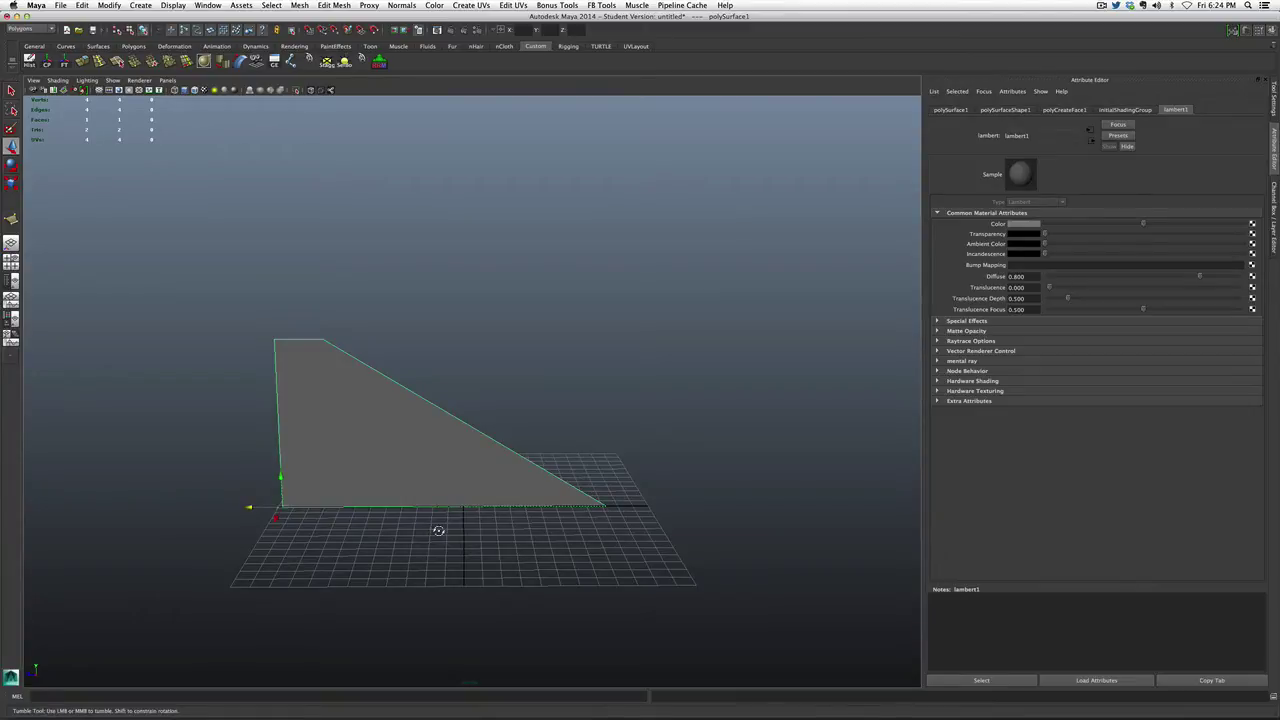
drag(443, 531, 495, 515)
- In the side view, assign a new Lambert material to the polygon and set its color to dark red (0.529, 0.010, 0.010)
alt+right_drag(495, 515, 486, 446)
click(490, 444)
click(445, 500)
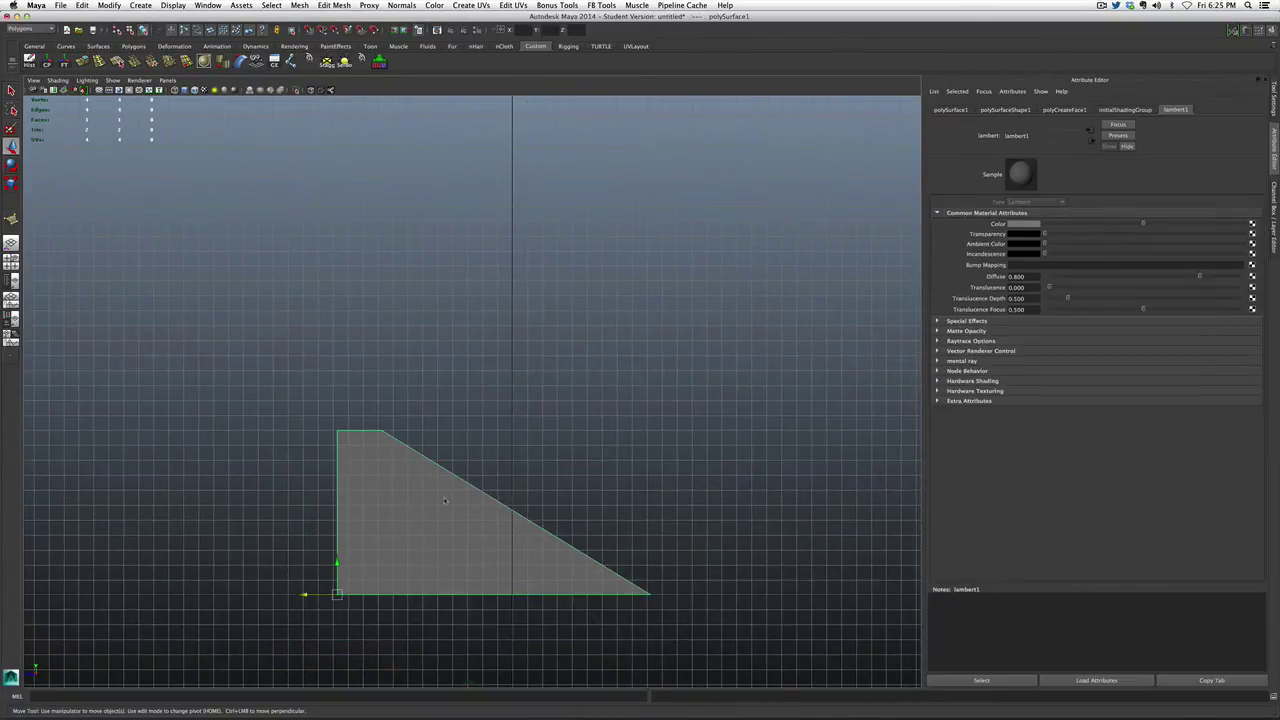
right_drag(445, 500, 514, 651)
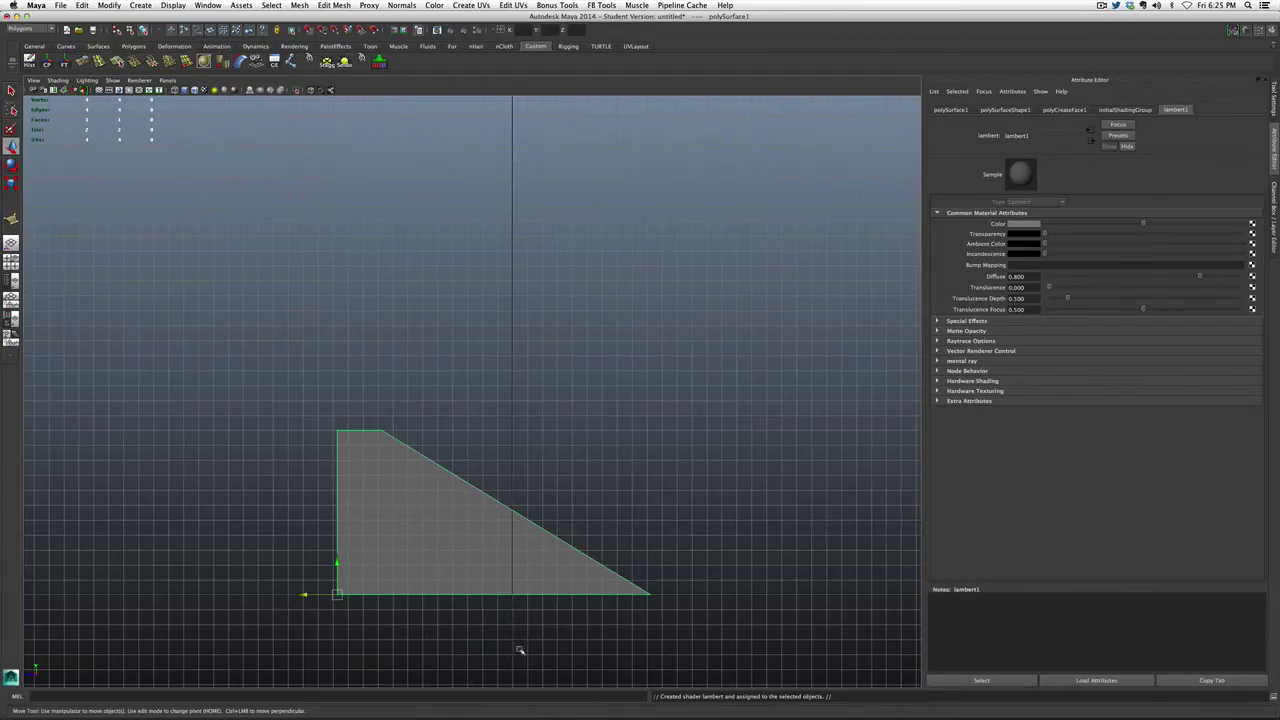
click(1013, 224)
click(947, 216)
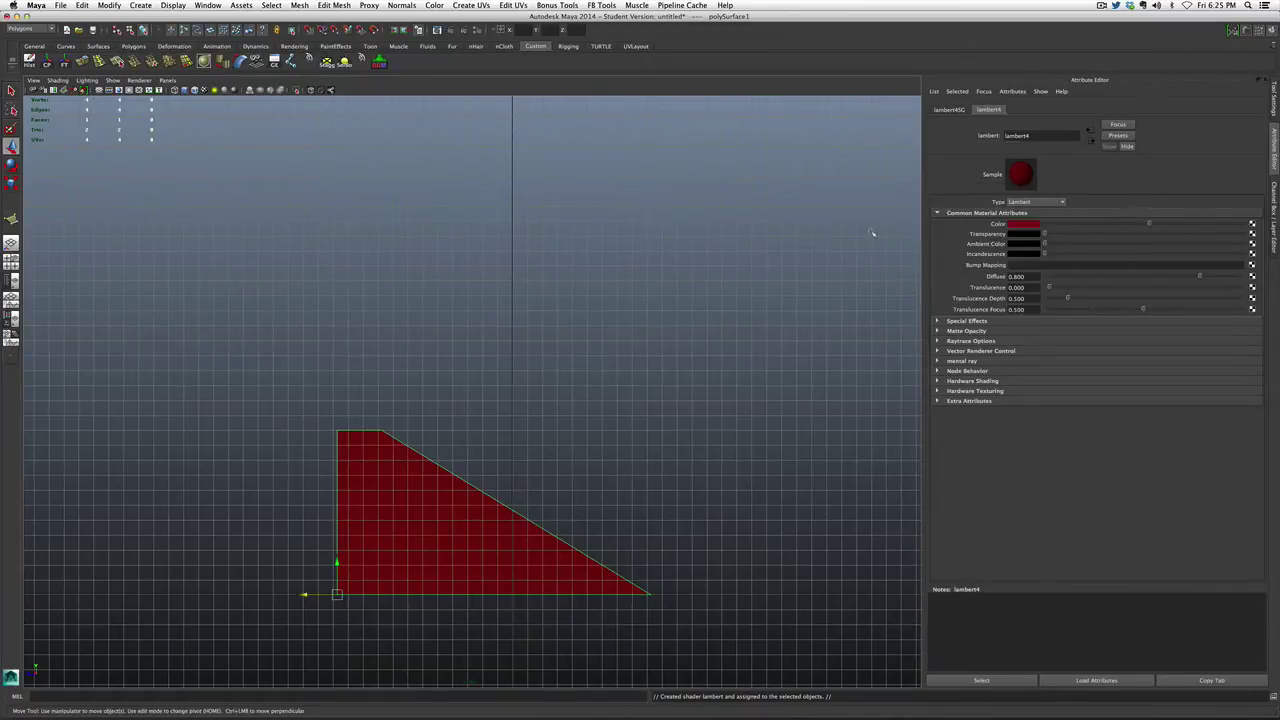
click(868, 236)
click(451, 530)
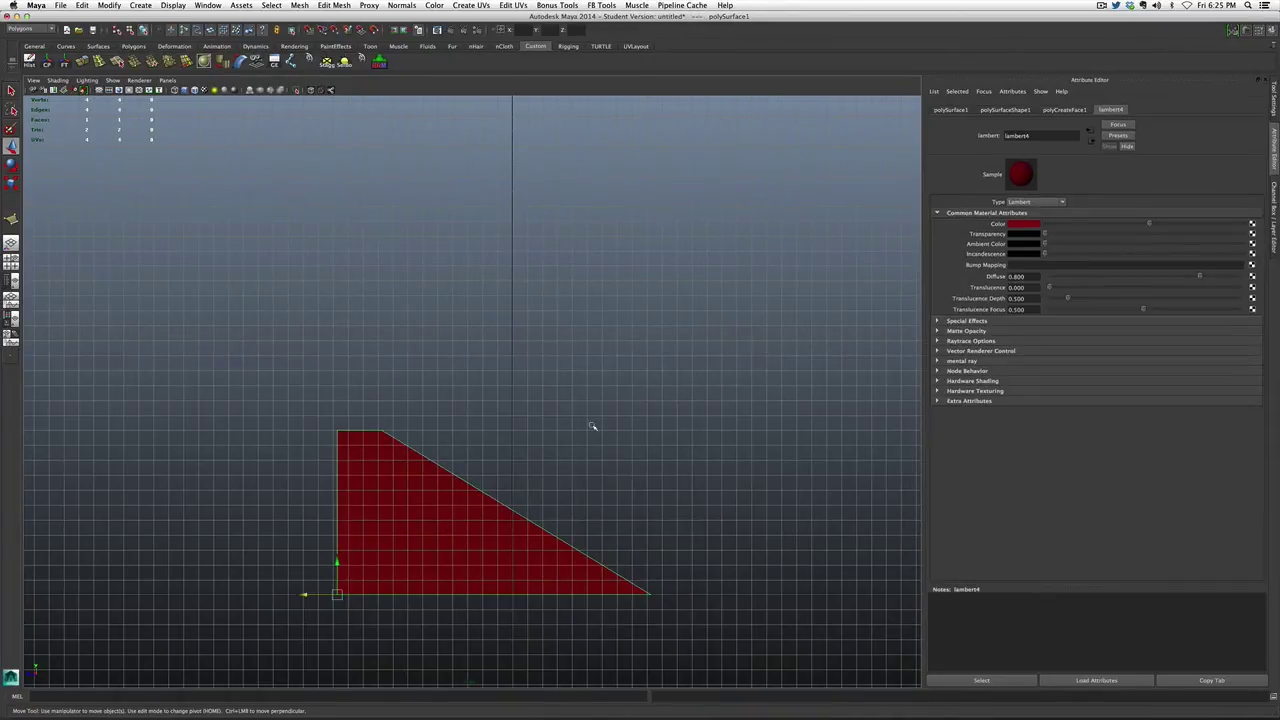
click(1023, 226)
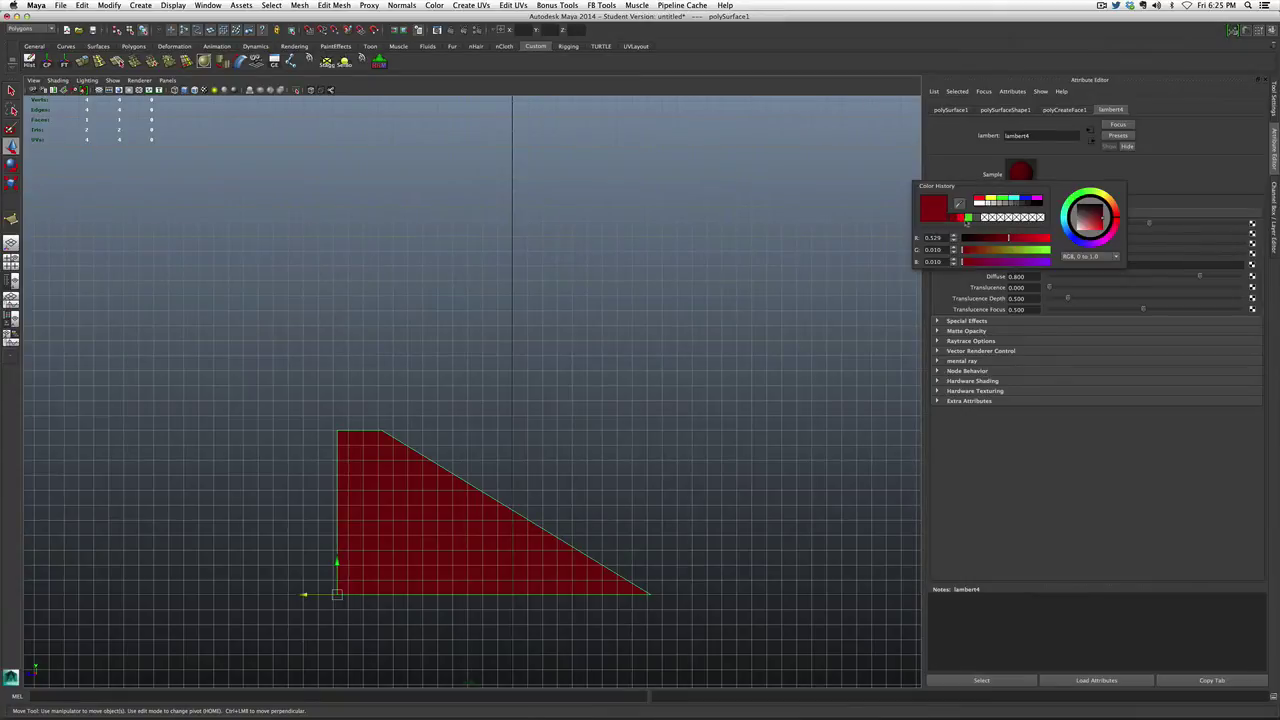
click(663, 317)
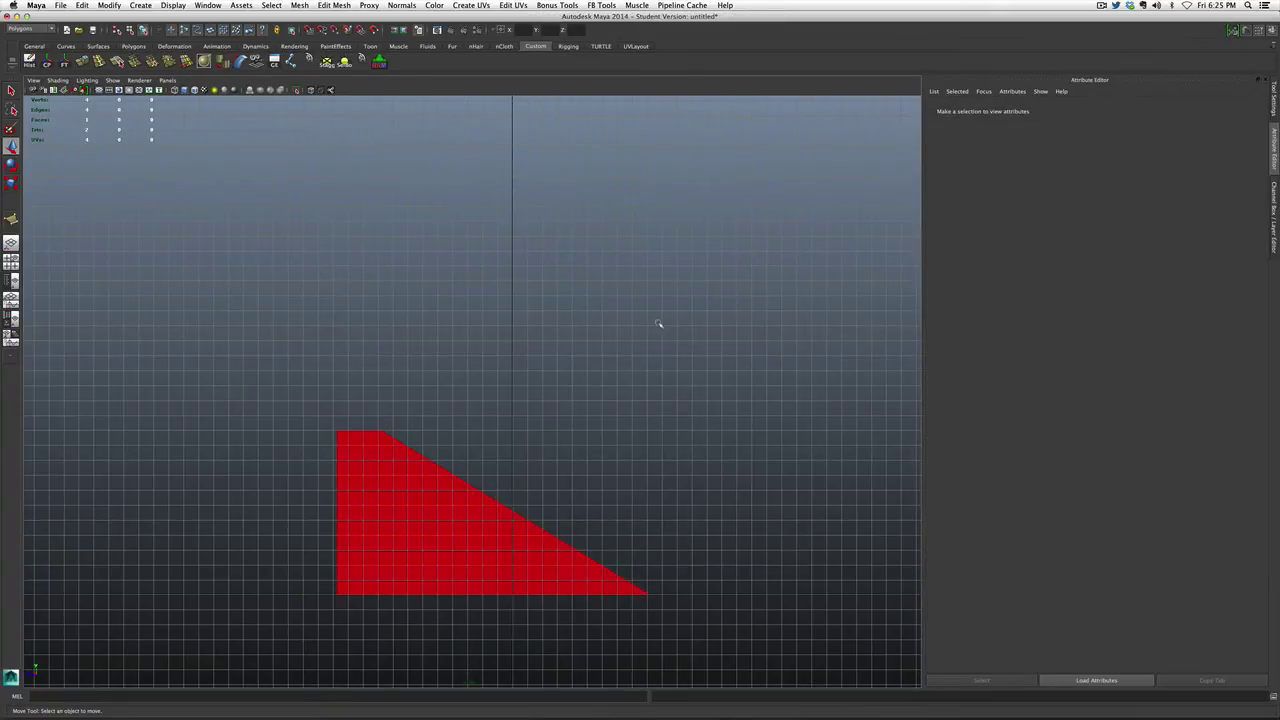
- Start a grid-snapped shape beside the red polygon with the Create Polygon Tool, outlining a flat base 5 units wide and 1 unit high
alt+right_drag(658, 323, 540, 357)
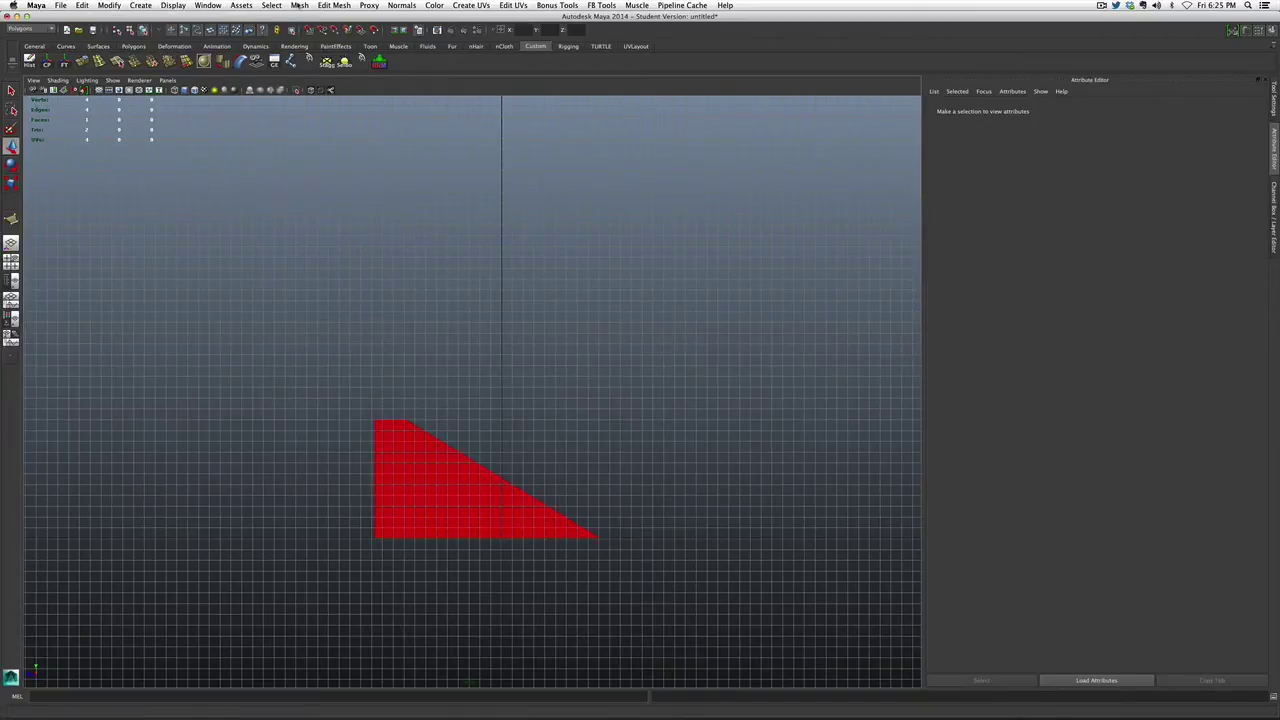
click(298, 5)
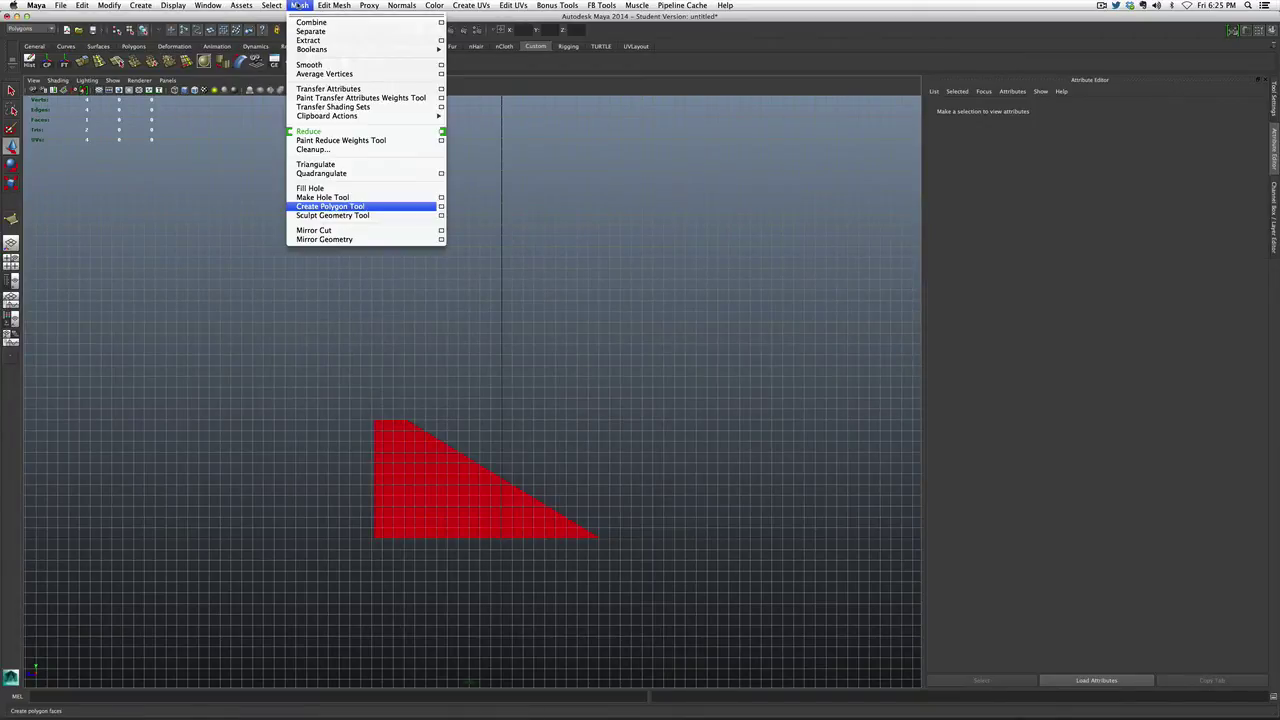
click(334, 207)
scroll(290, 329, up, 3)
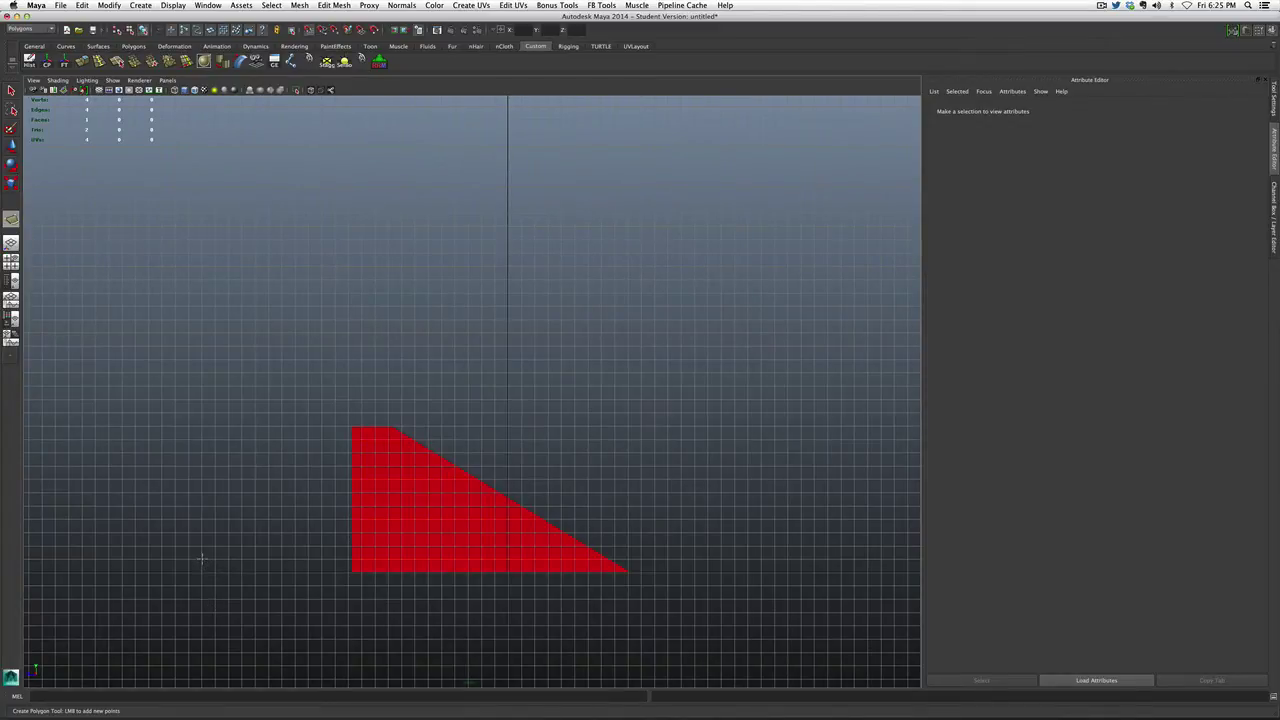
click(202, 558)
click(228, 559)
click(228, 572)
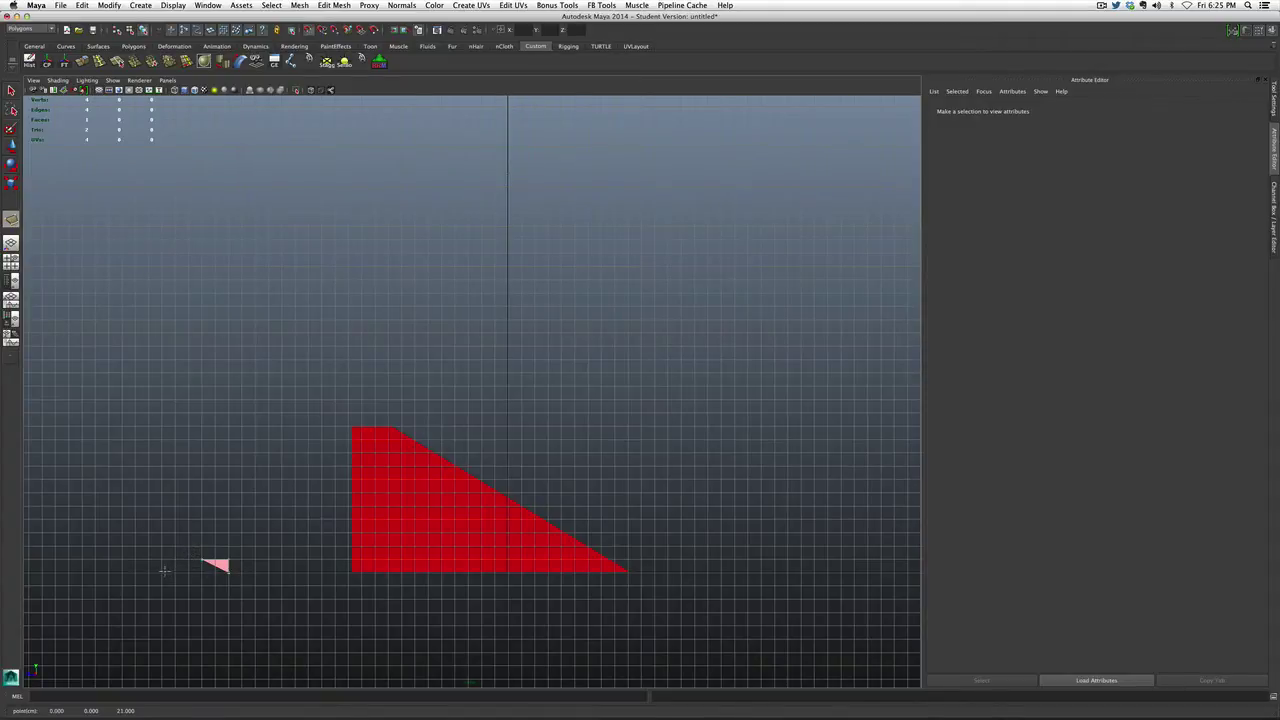
click(160, 571)
click(161, 559)
- Finish the polygon with a 1-unit-wide pole up to height 24 and a 1-unit-thick arm reaching across to Z 12
click(189, 252)
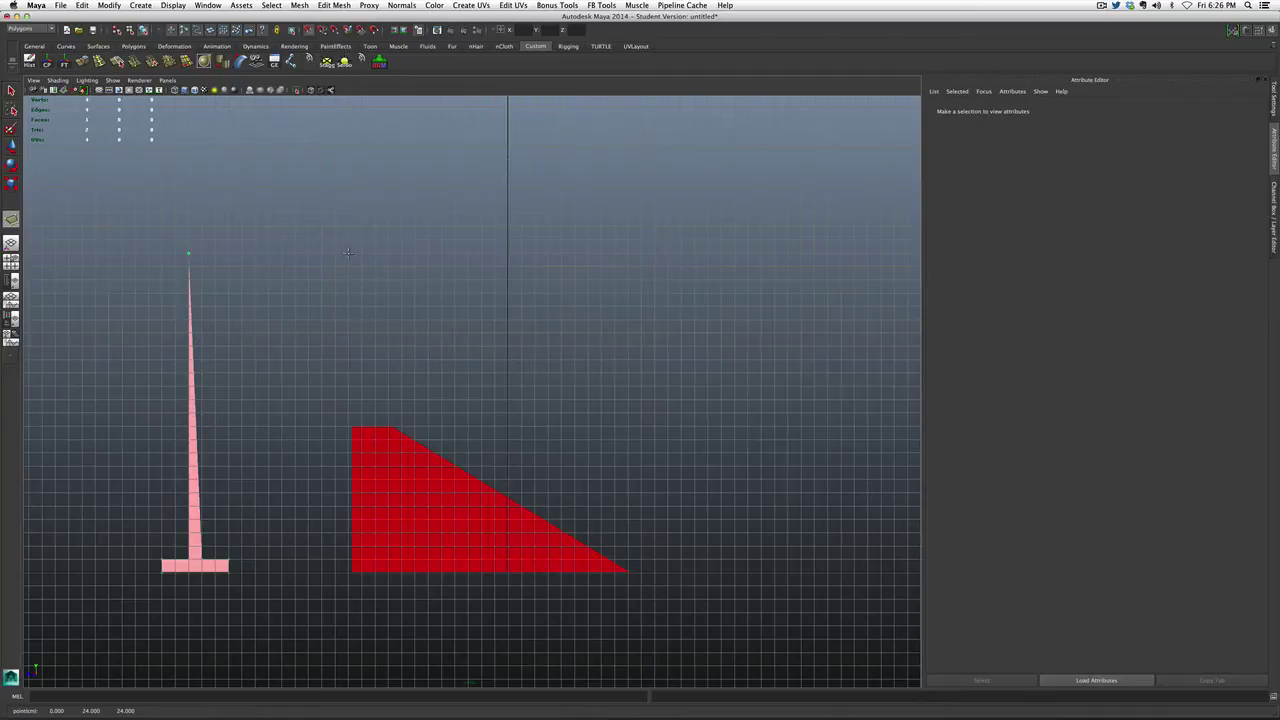
click(348, 253)
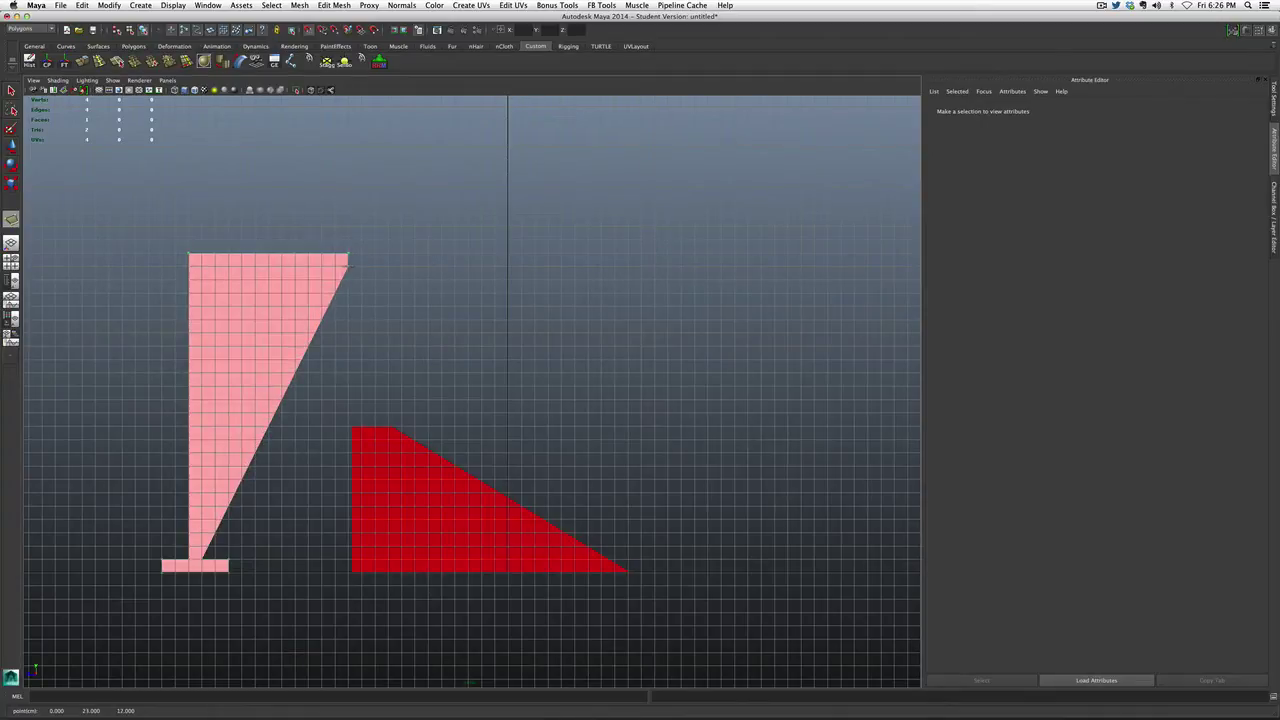
click(201, 266)
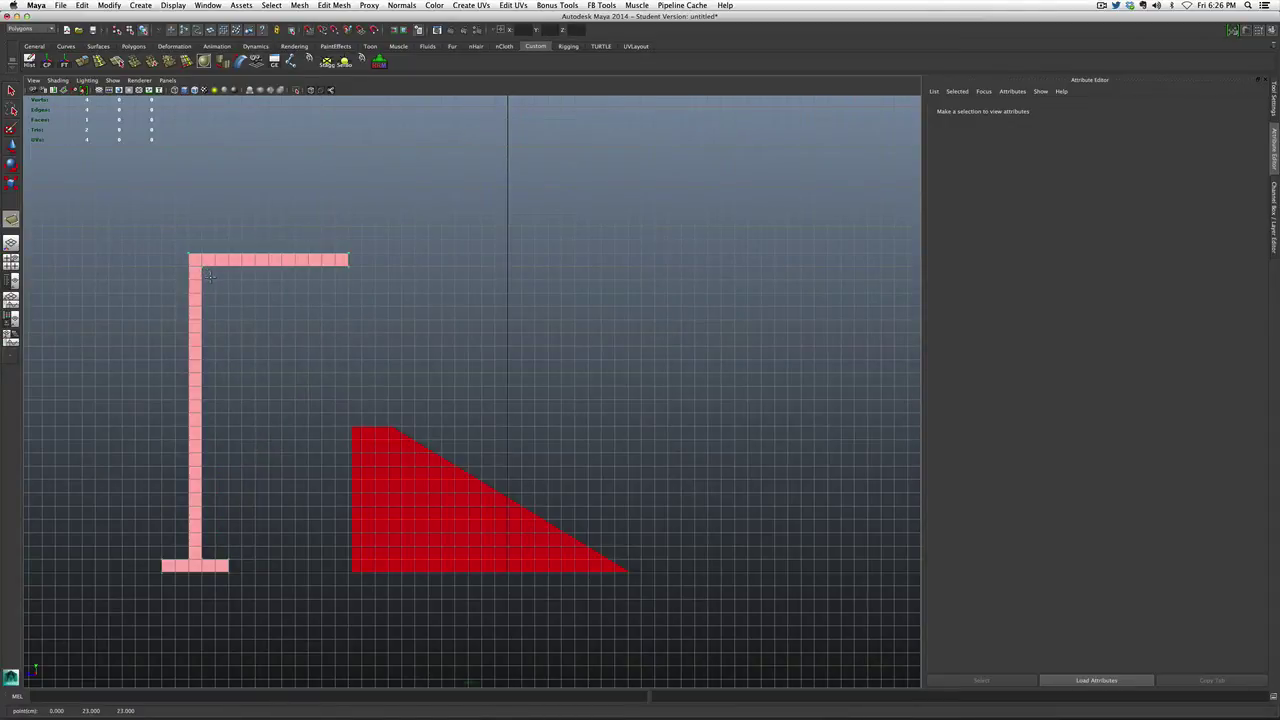
key(w)
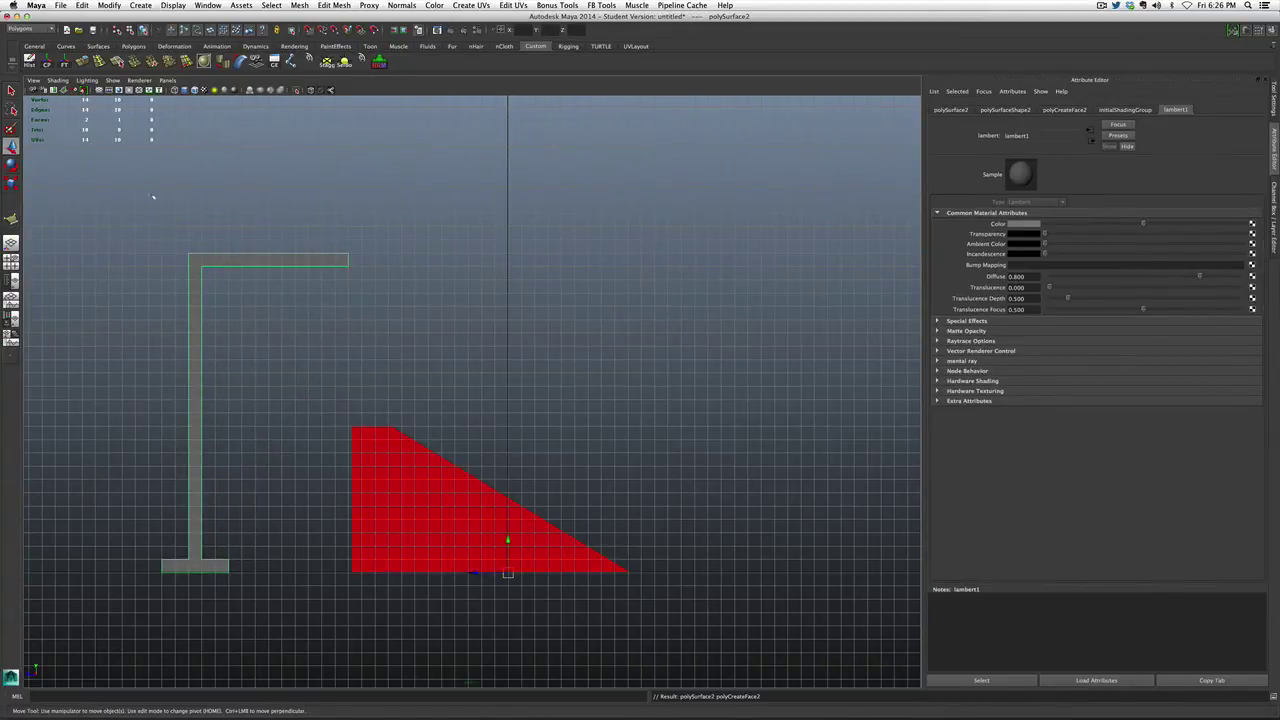
- Center the pole polygon's pivot and assign it the existing Red_Mat material
click(46, 62)
right_drag(249, 262, 330, 460)
click(311, 350)
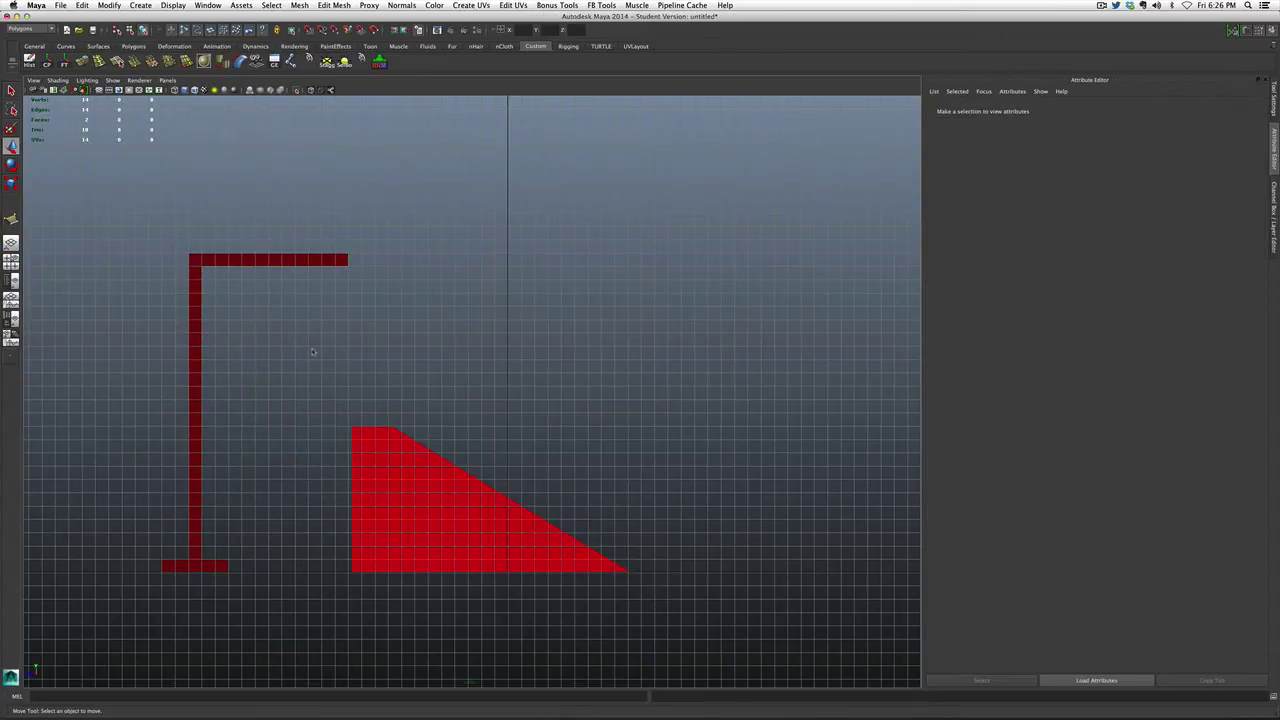
- View both red polygons in perspective and delete them from the scene
click(446, 560)
click(535, 441)
key(space)
drag(573, 433, 414, 524)
alt+middle_drag(414, 524, 563, 449)
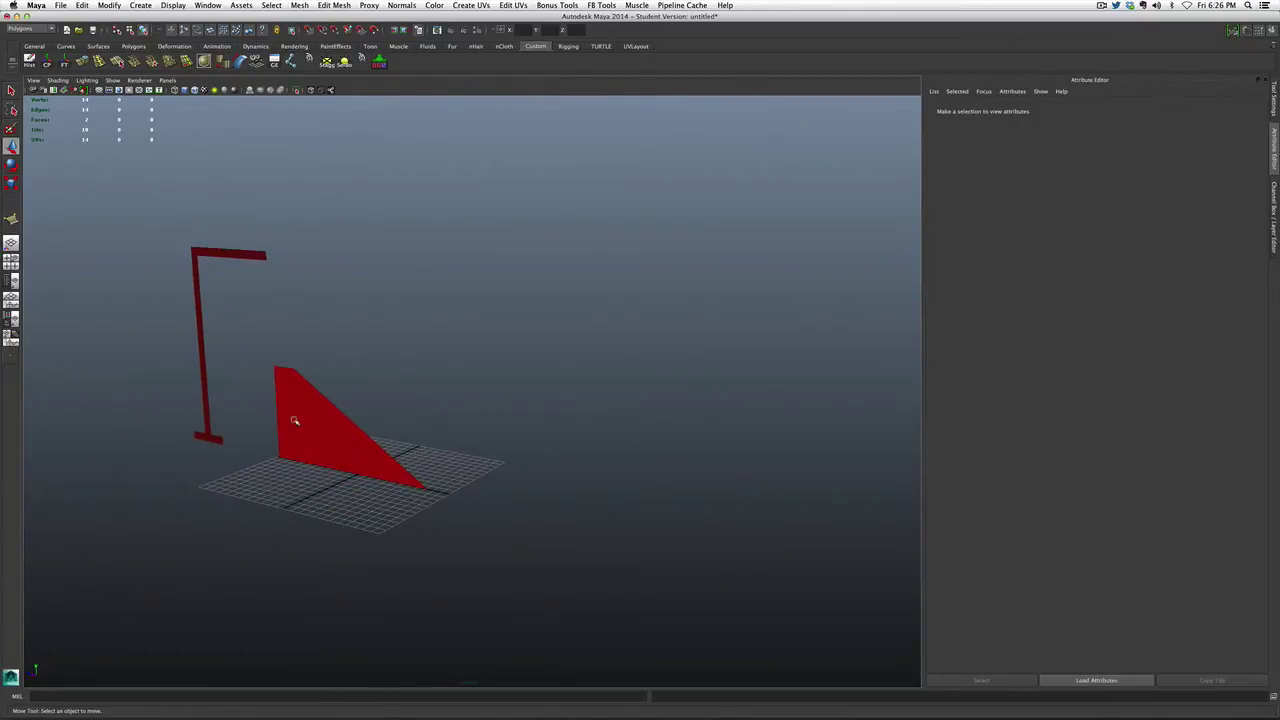
drag(146, 300, 288, 443)
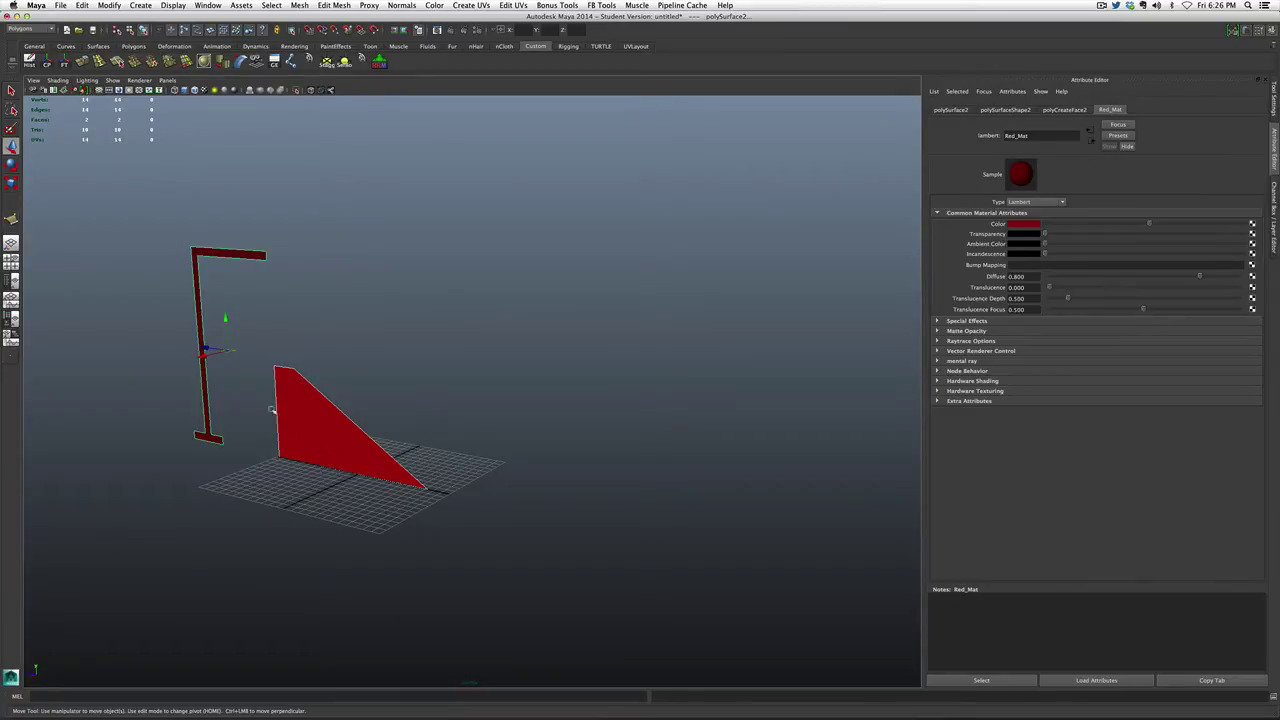
drag(208, 351, 820, 435)
click(342, 490)
- Create a polygon pipe at the grid's origin and frame it in the perspective view
scroll(340, 490, up, 3)
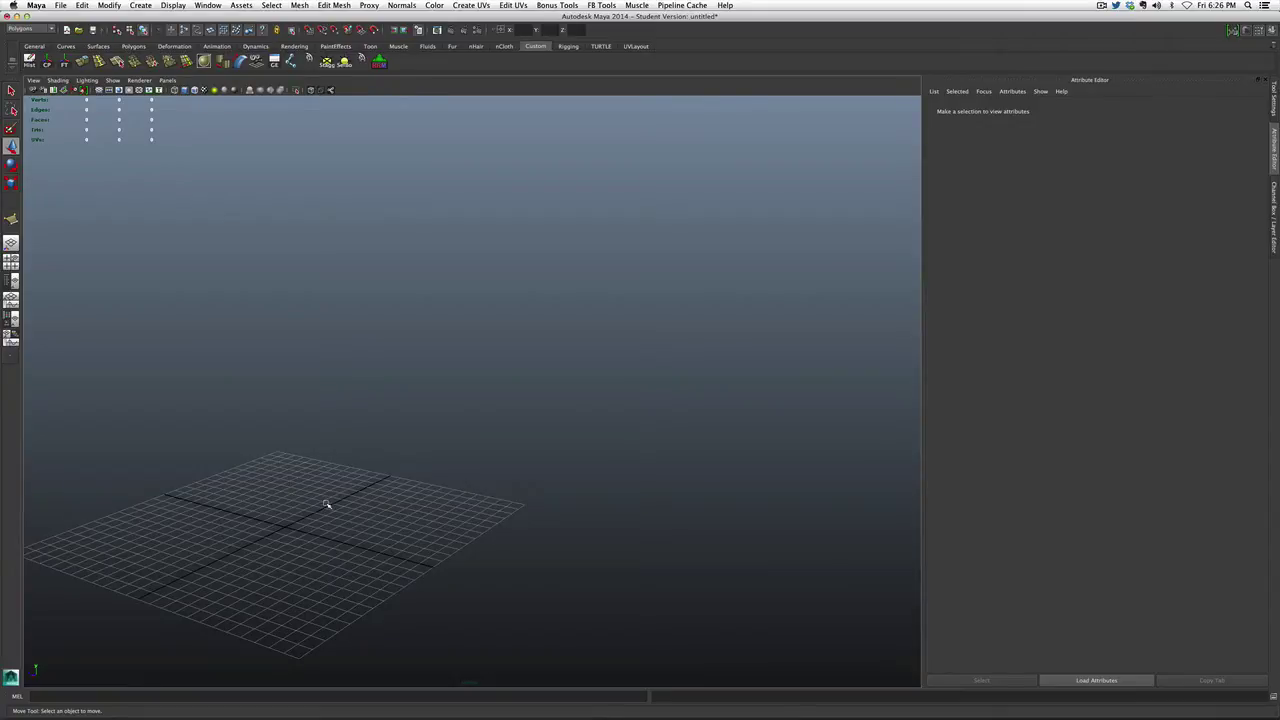
shift+right_click(326, 502)
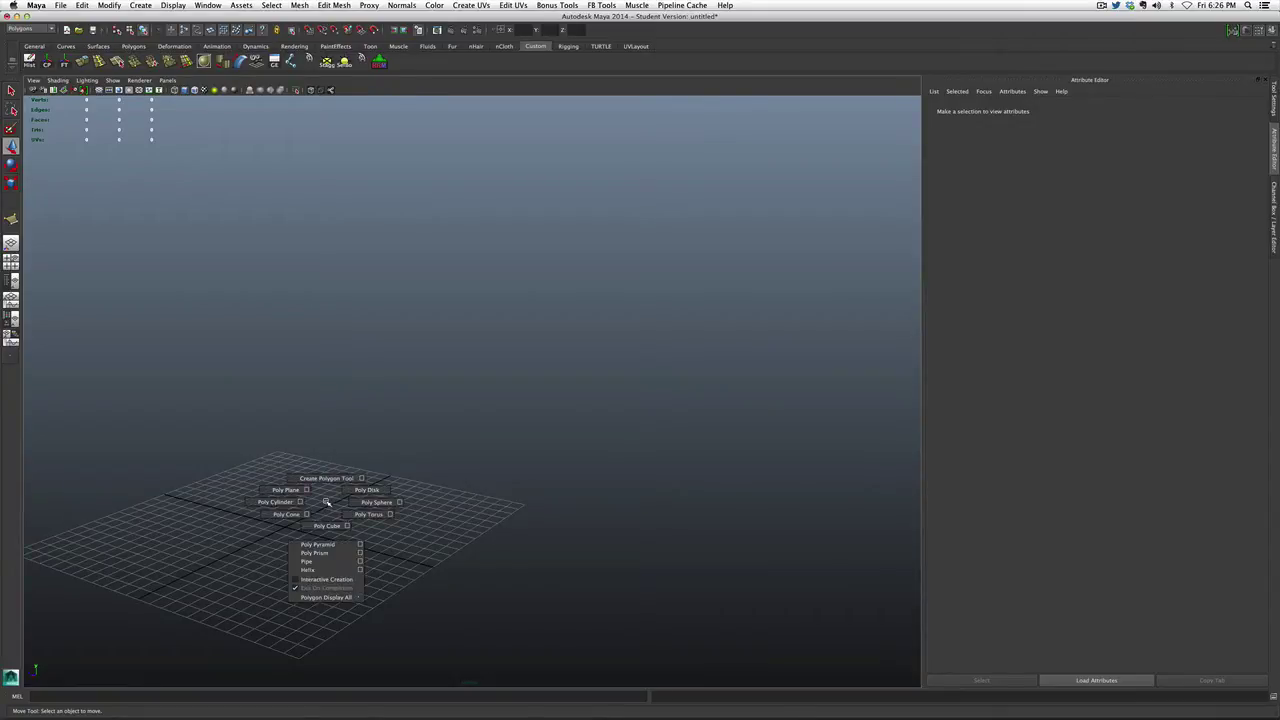
right_drag(324, 500, 316, 562)
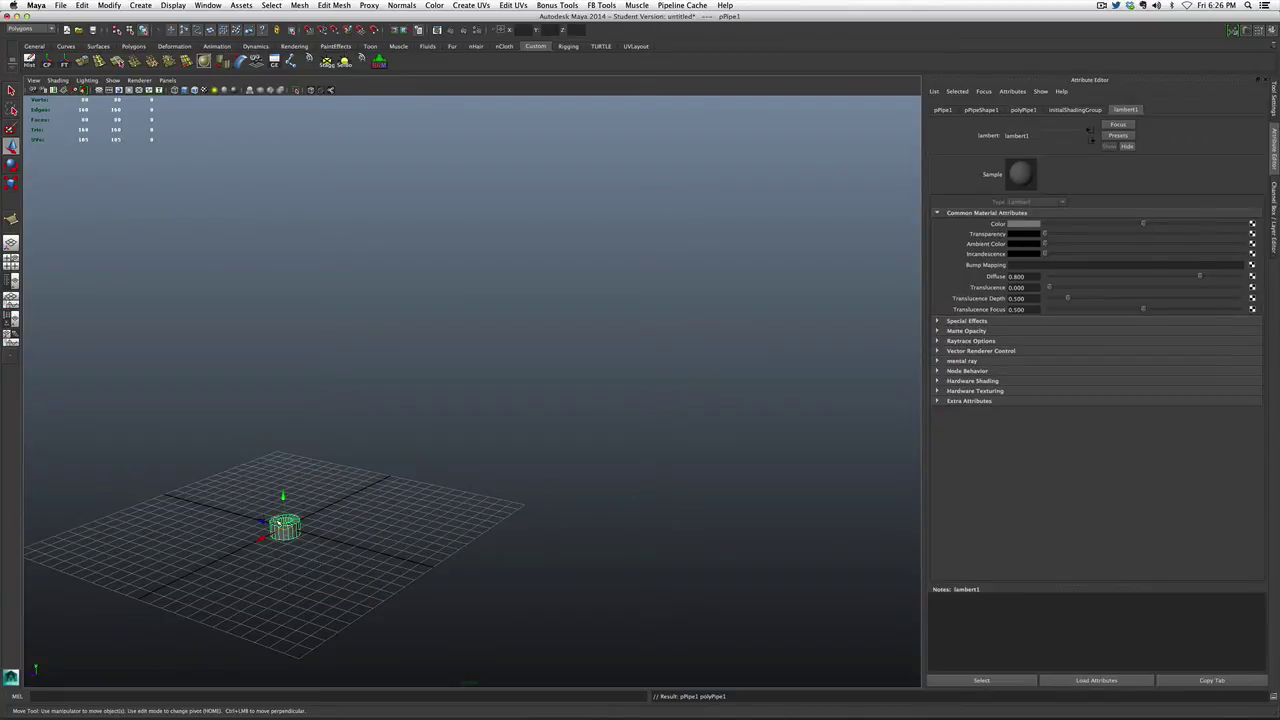
key(f)
scroll(296, 508, down, 2)
alt+drag(367, 481, 362, 505)
- Set the pipe's radius to 3
click(1274, 200)
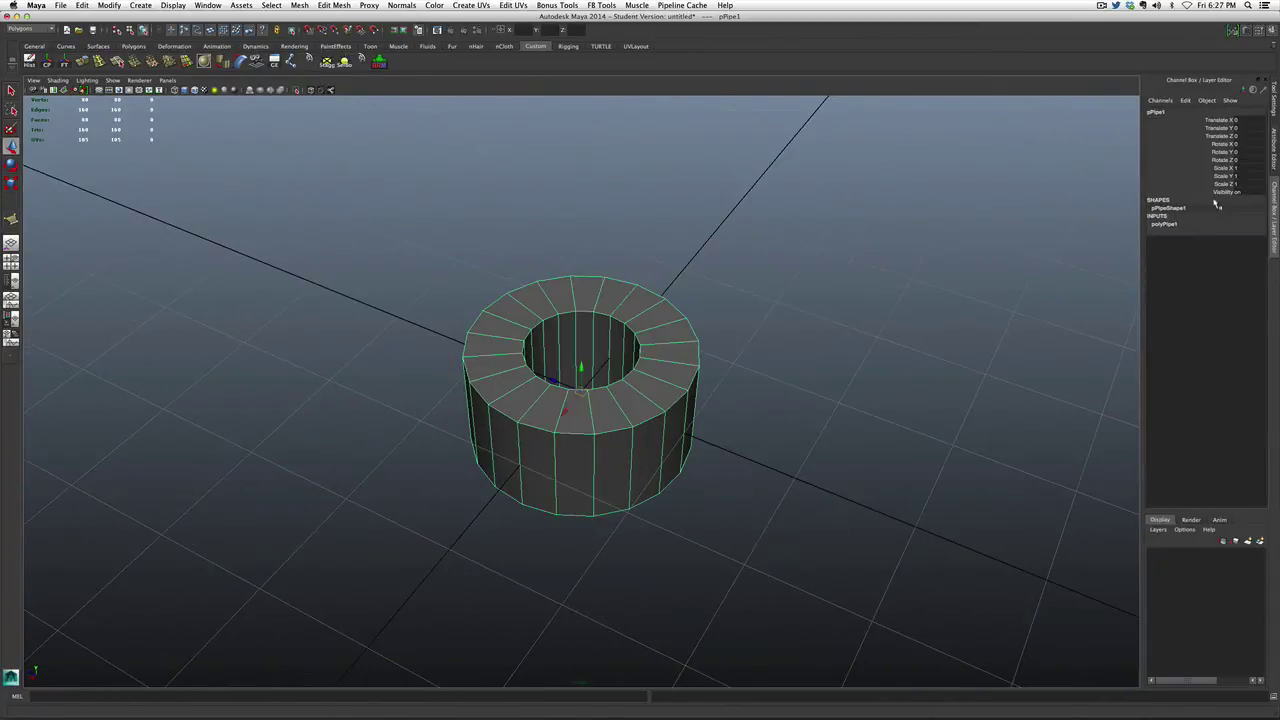
click(1203, 226)
double_click(1255, 234)
text(3)
key(Return)
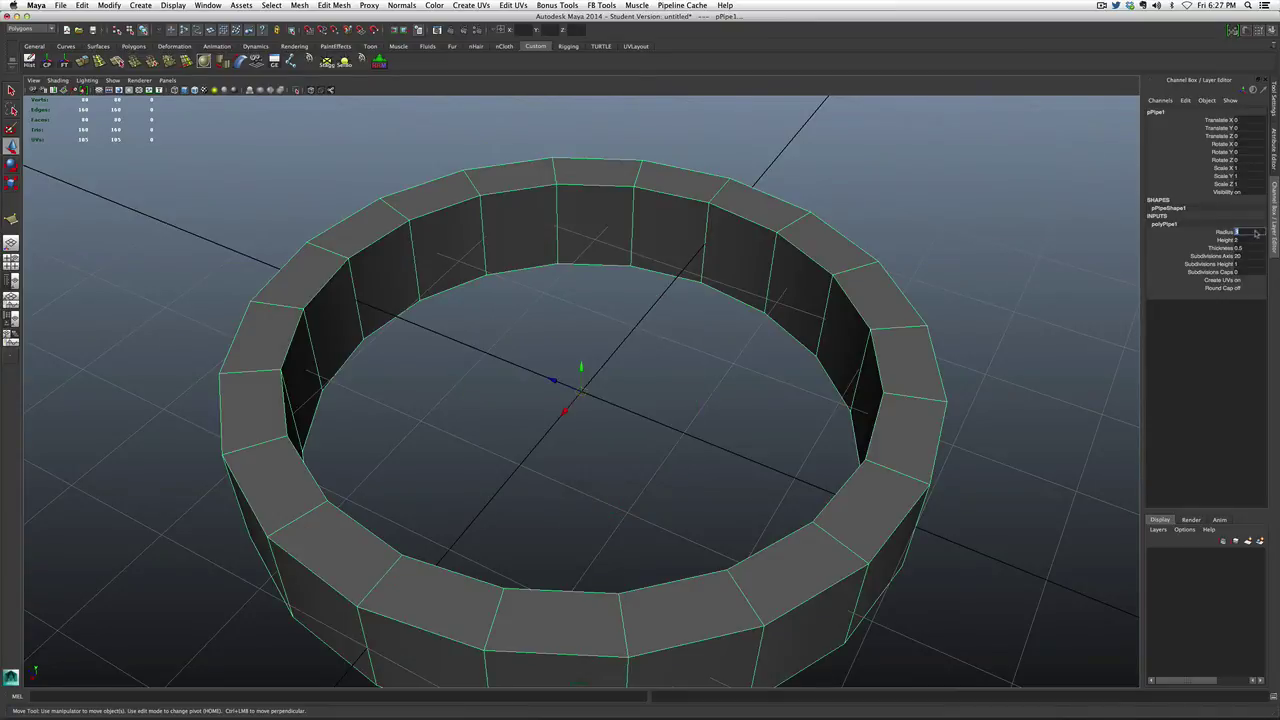
- Stand the pipe upright on the grid with Rotate Z 90 and Translate Y 3
scroll(949, 277, down, 5)
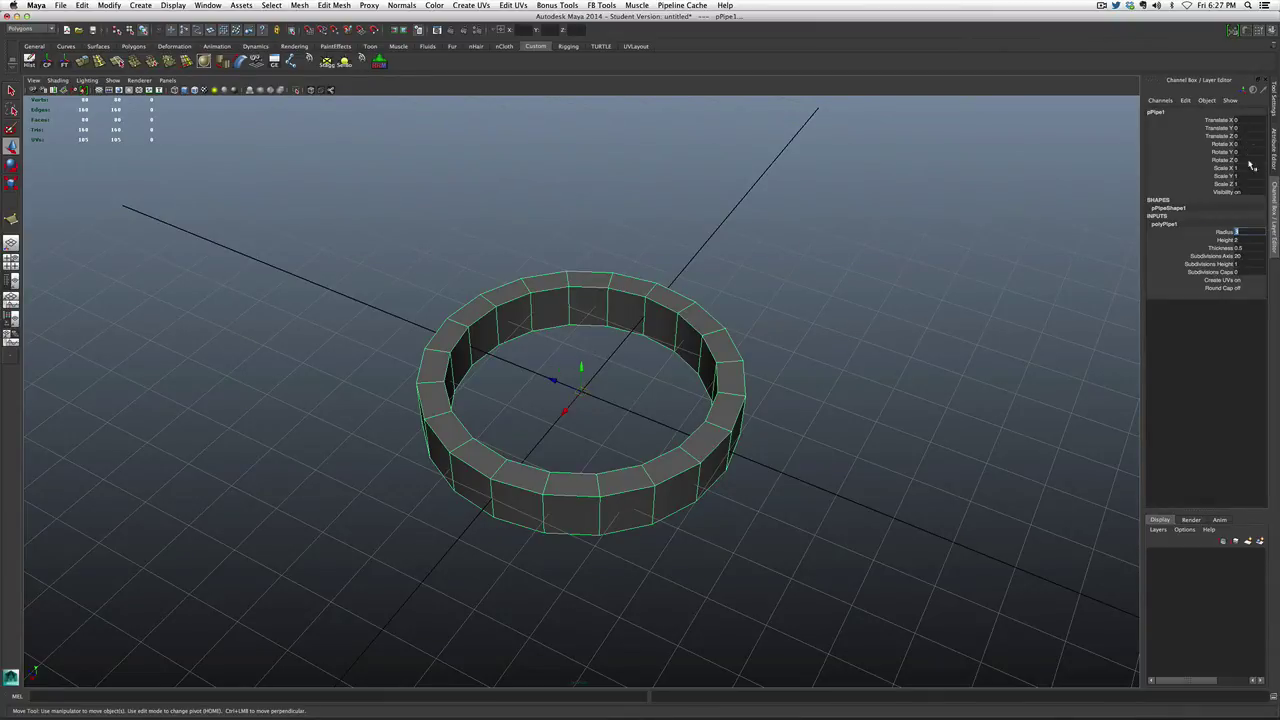
click(1249, 161)
text(90)
key(Return)
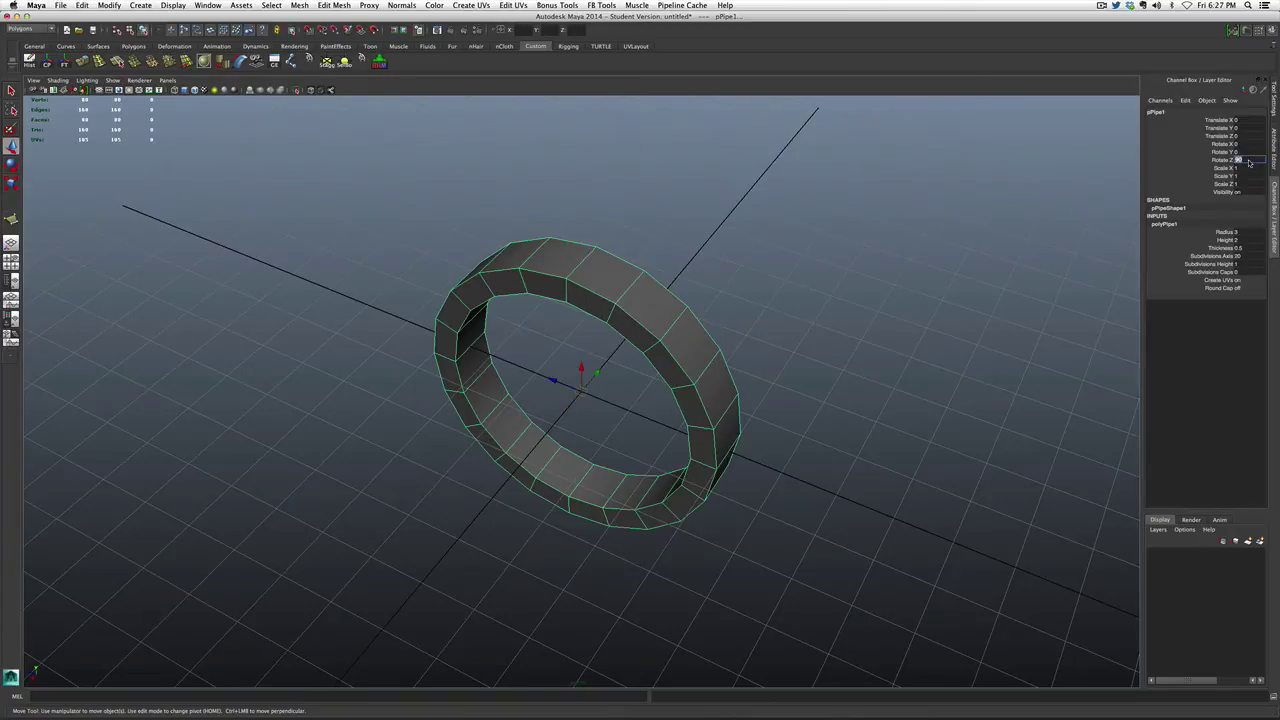
click(1246, 128)
text(3)
key(Return)
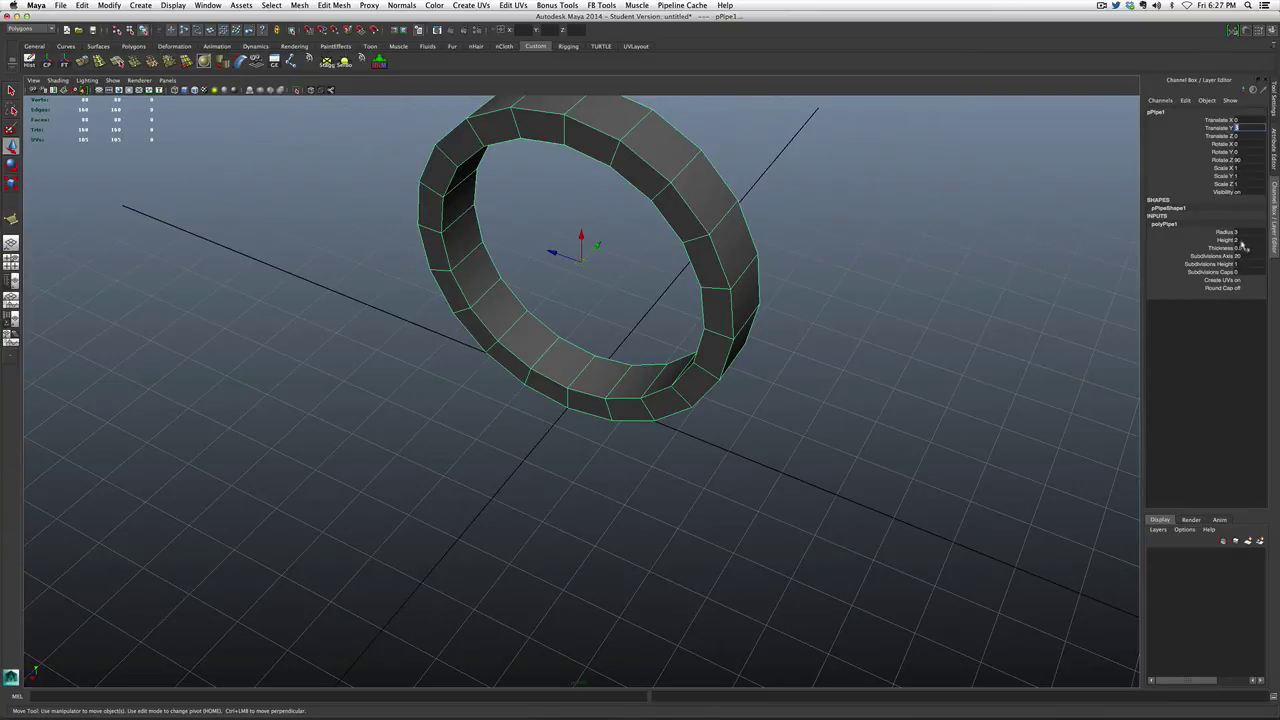
click(765, 368)
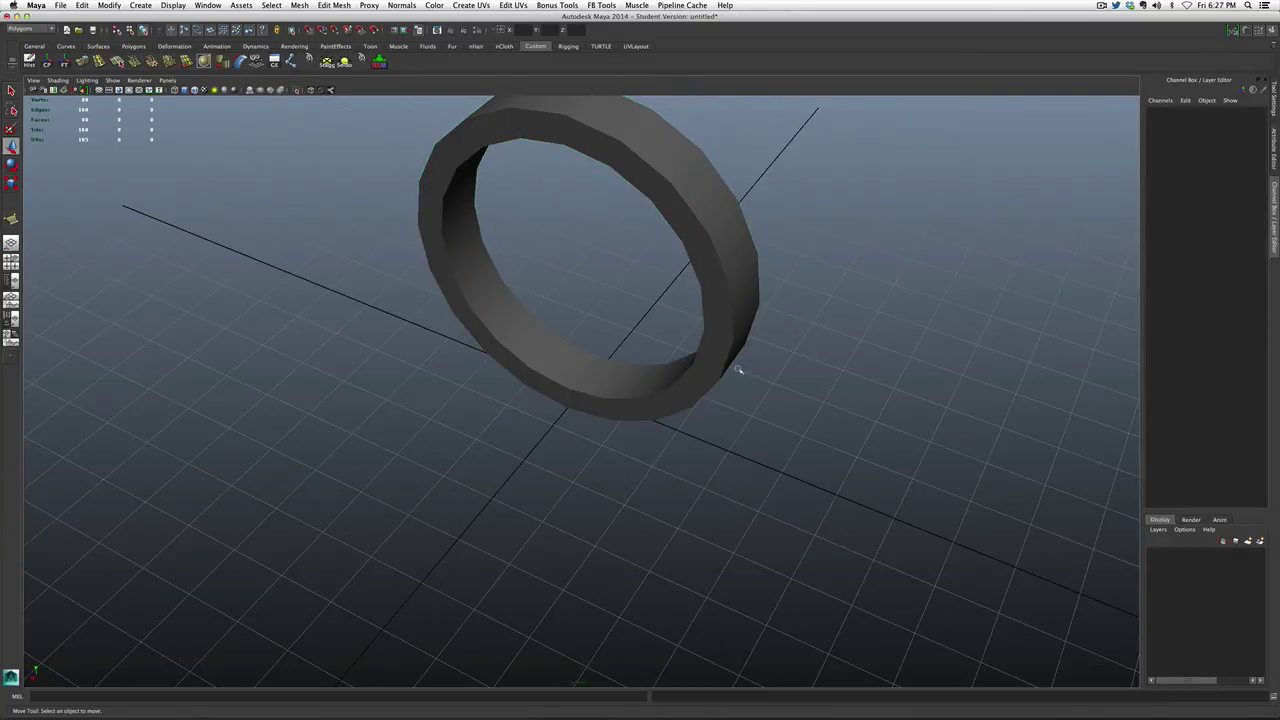
click(705, 374)
- Delete all faces in the upper half of the upright pipe
alt+drag(655, 425, 689, 394)
alt+right_drag(689, 394, 711, 380)
alt+drag(711, 380, 701, 462)
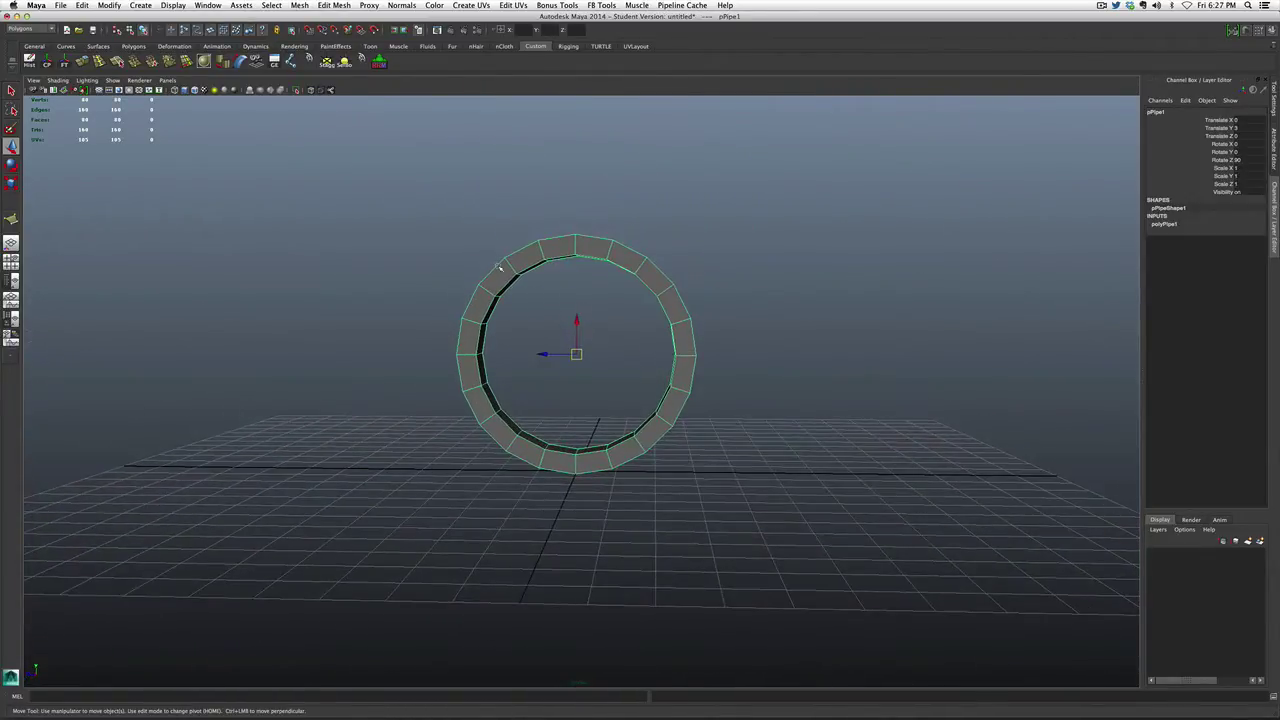
right_drag(500, 268, 420, 240)
drag(672, 285, 755, 341)
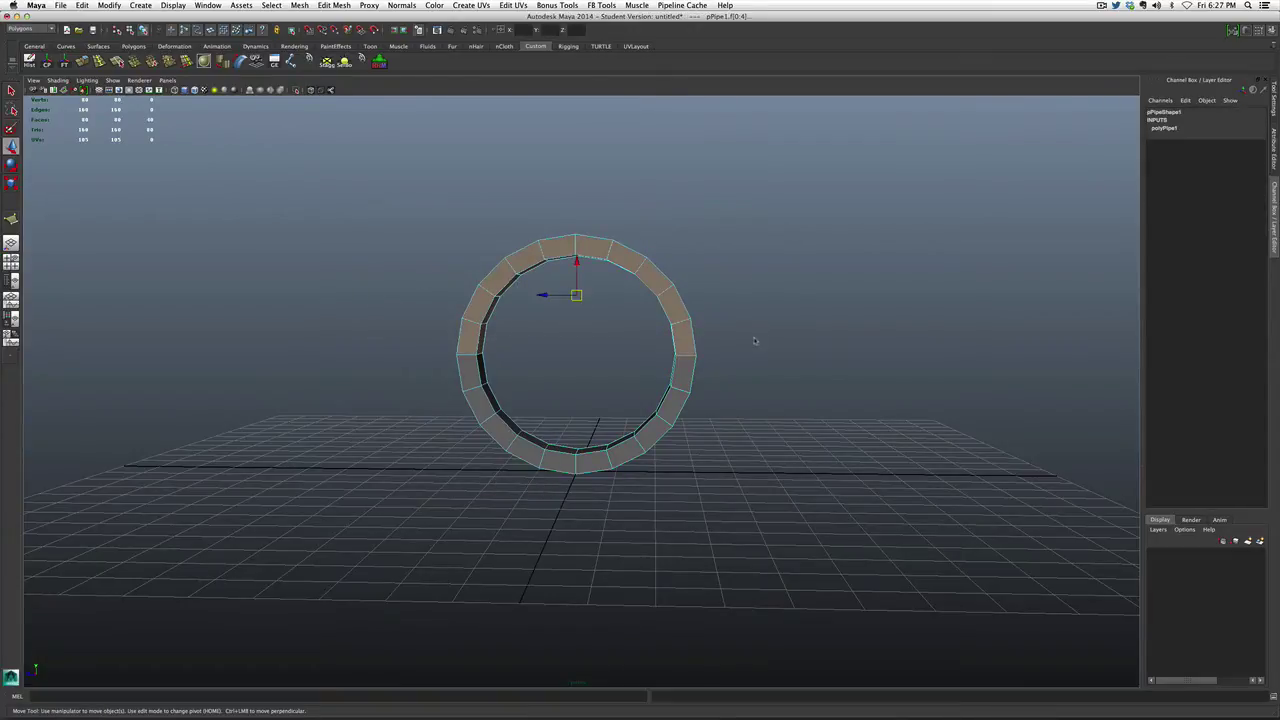
key(Delete)
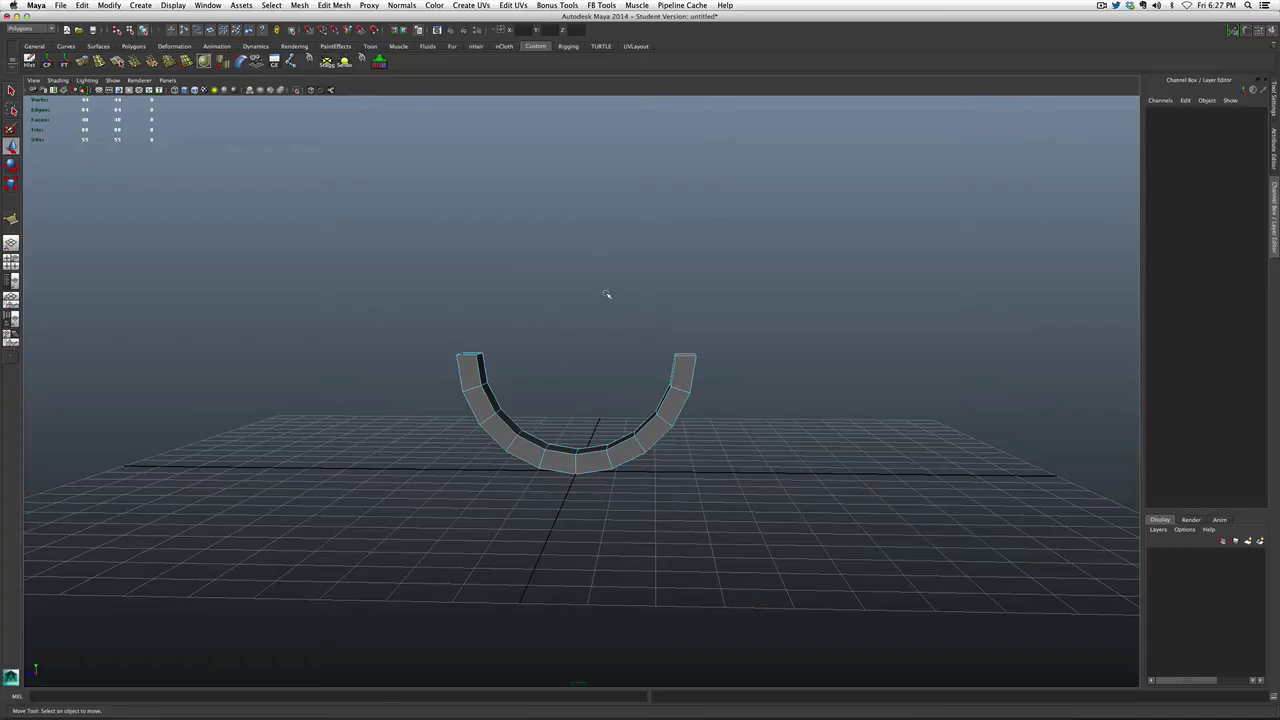
- Return the half pipe to object selection and frame it in the side view
right_drag(686, 366, 670, 356)
click(670, 356)
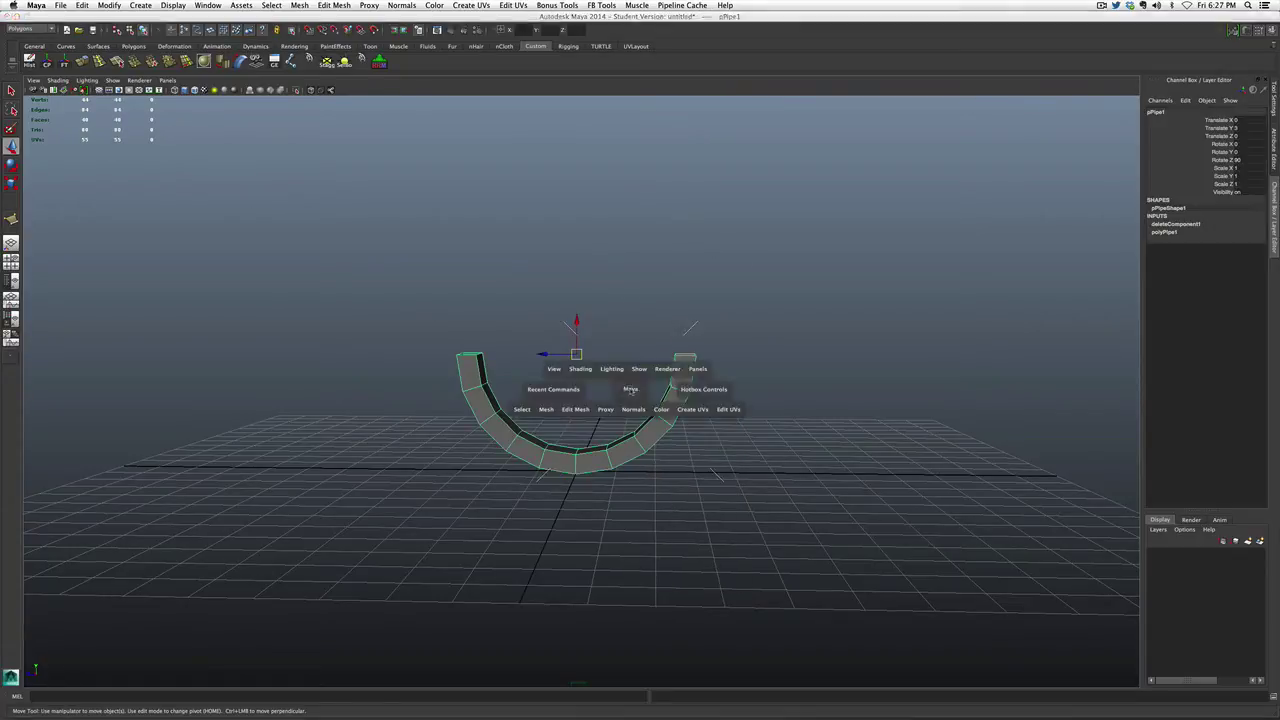
drag(630, 389, 609, 374)
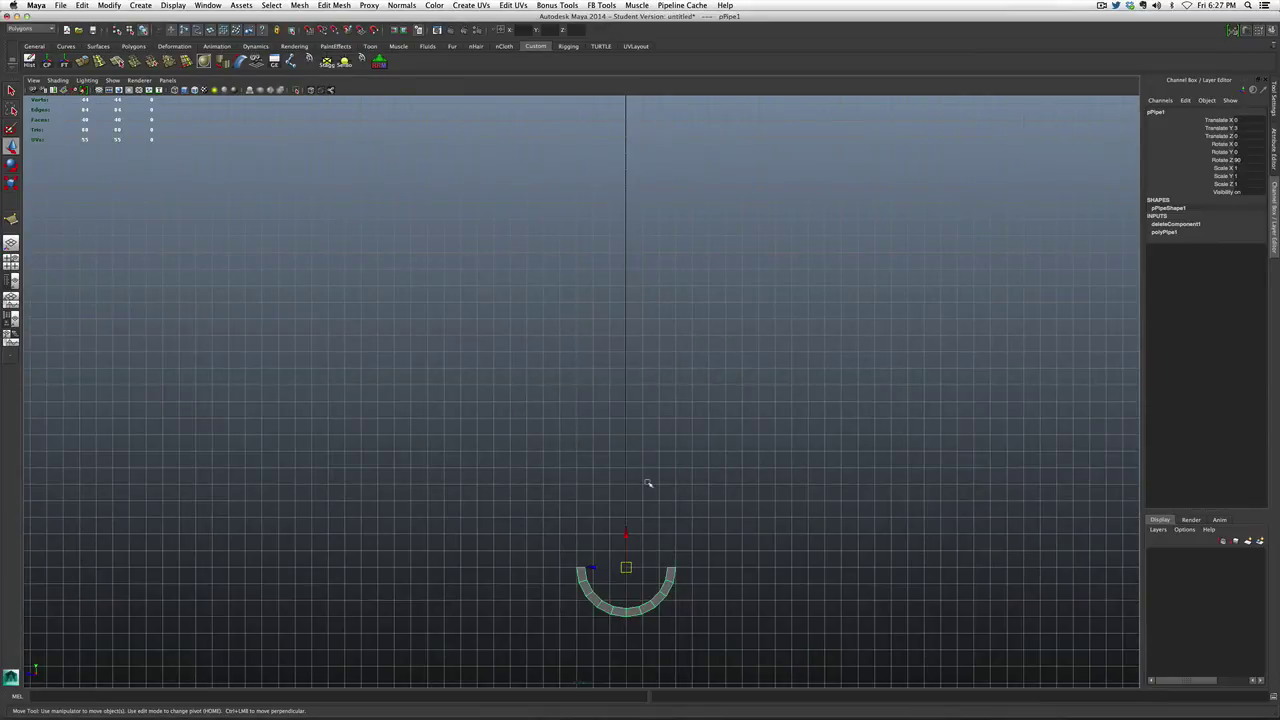
key(f)
scroll(718, 390, down, 5)
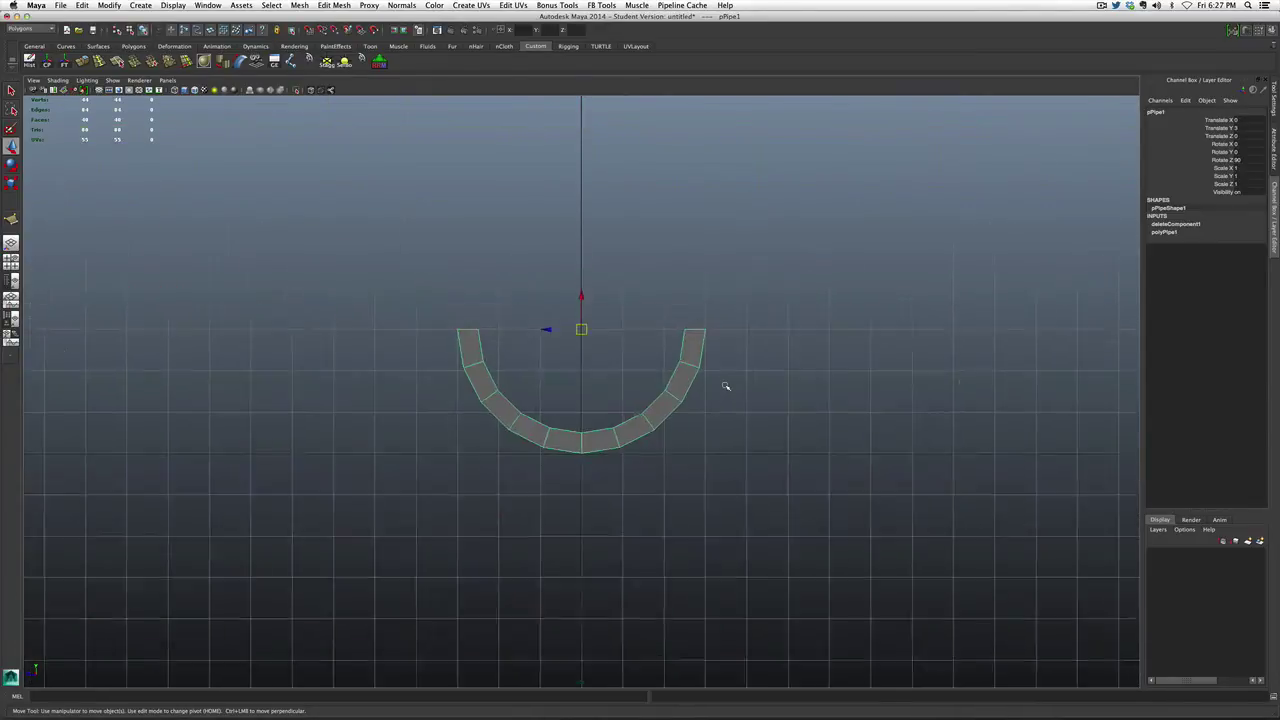
scroll(725, 385, up, 2)
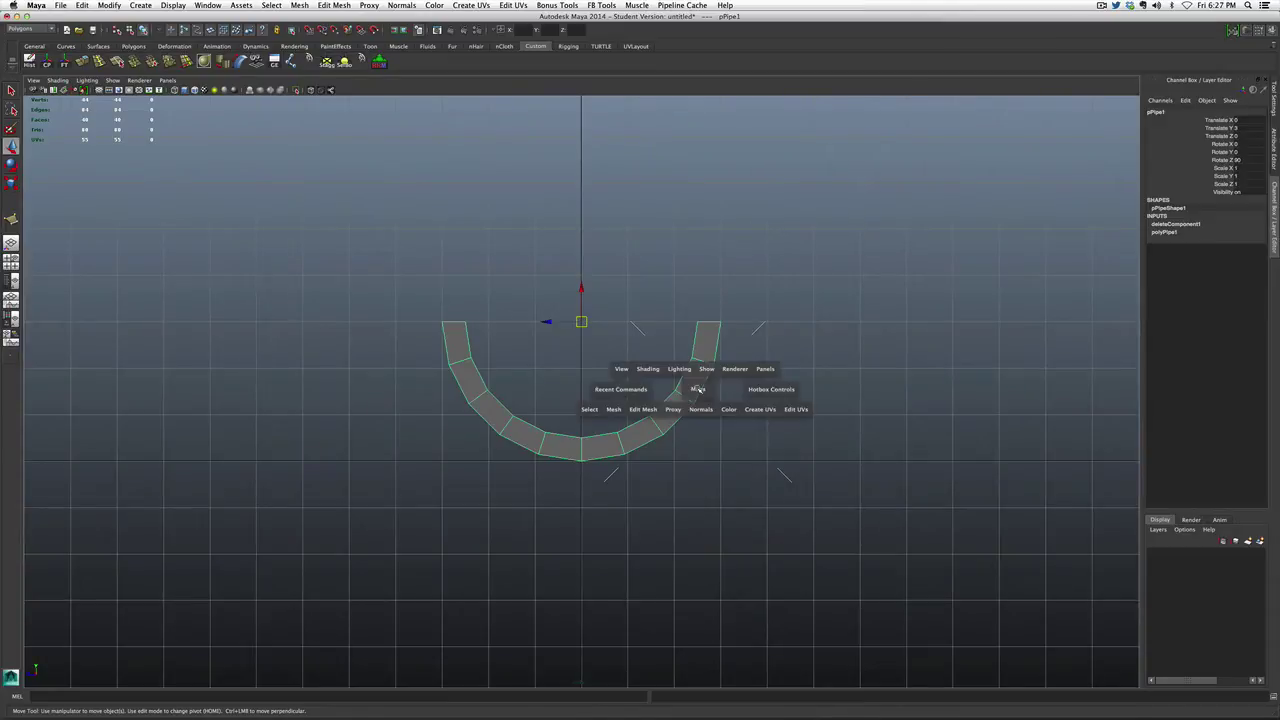
- Close the first open end of the half pipe by selecting its border edges in the perspective view and using Fill Hole
drag(697, 390, 669, 374)
scroll(669, 374, up, 3)
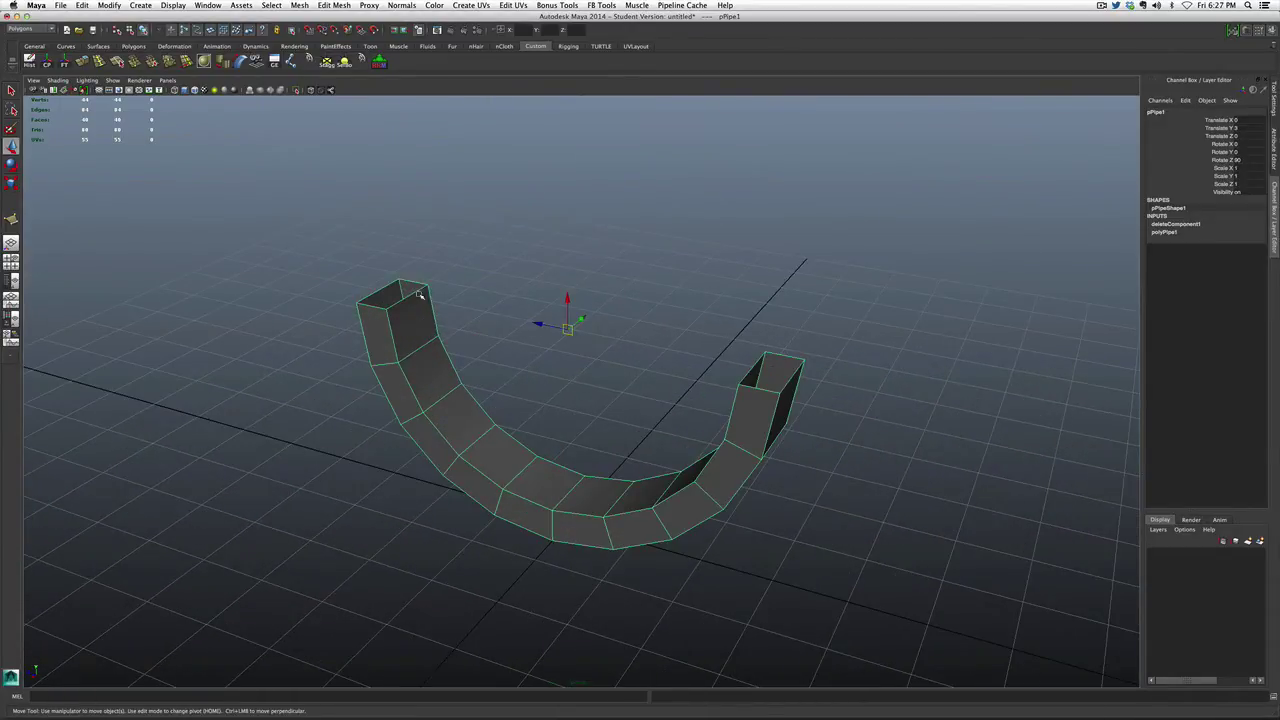
mouse_move(388, 291)
alt+mouse_down()
mouse_move(372, 262)
mouse_move(400, 252)
mouse_move(394, 310)
alt+mouse_up()
scroll(283, 234, up, 2)
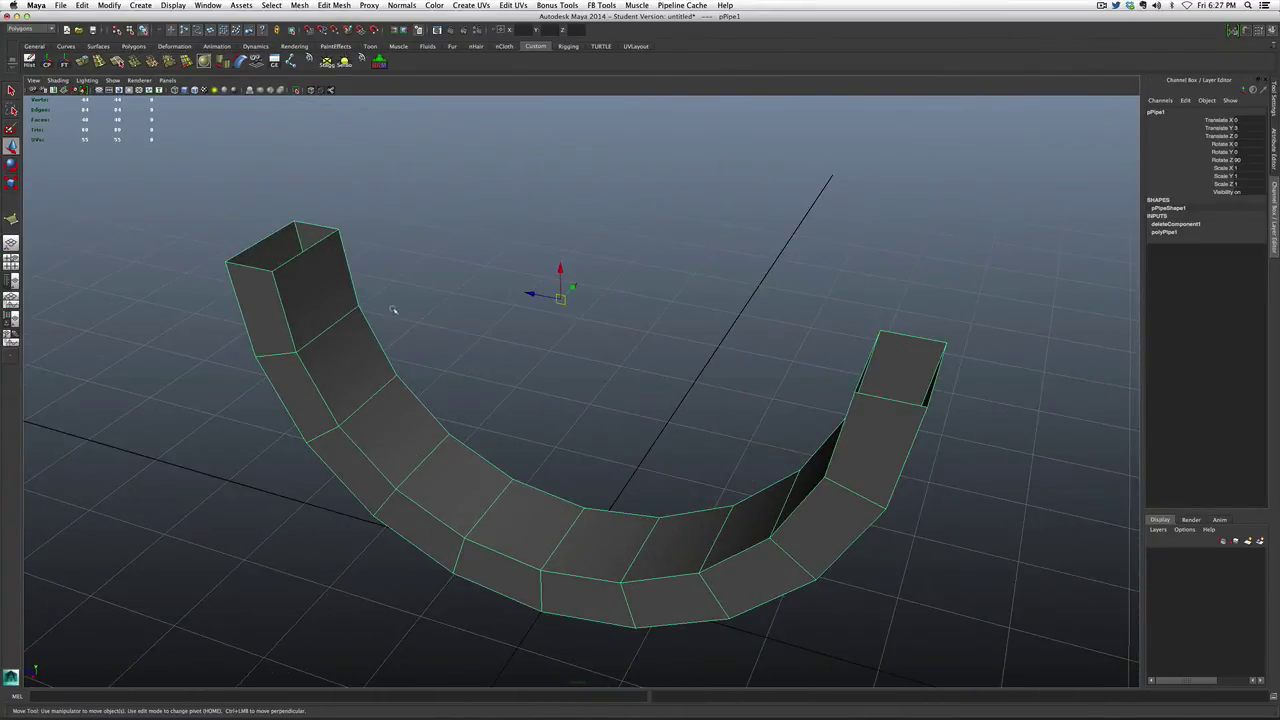
right_click(282, 238)
click(284, 215)
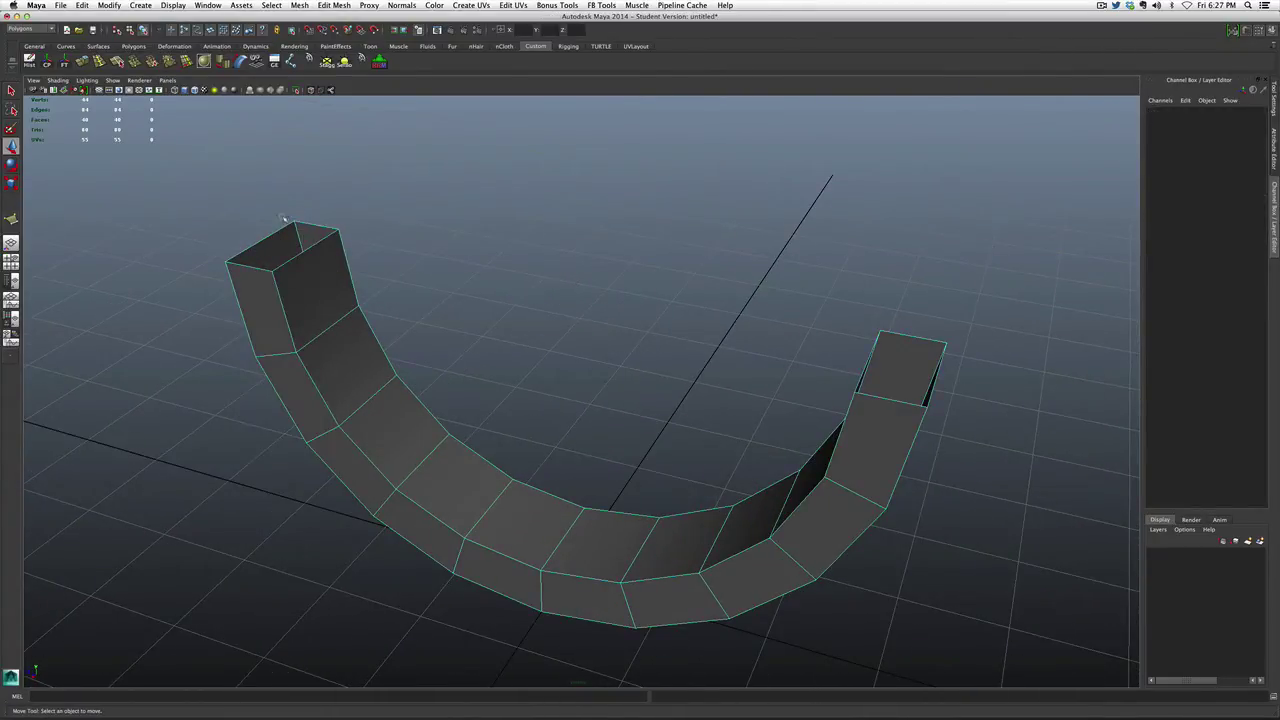
click(284, 226)
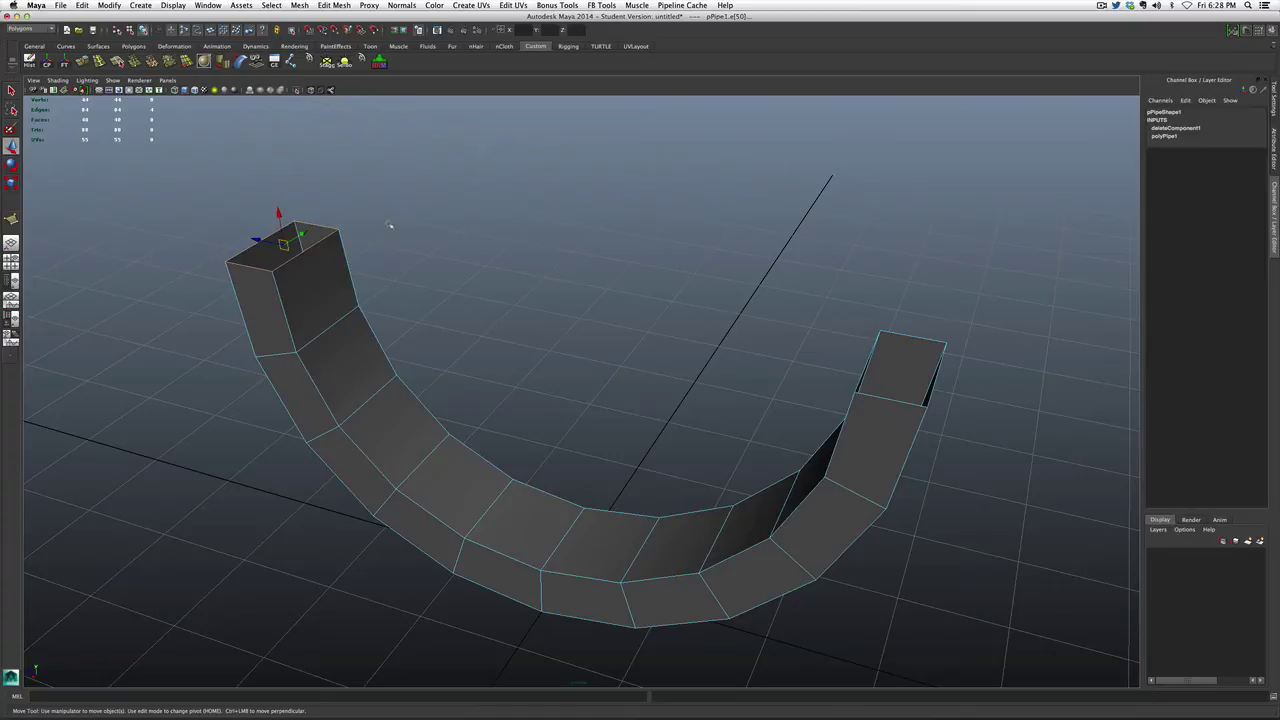
shift+right_click(390, 225)
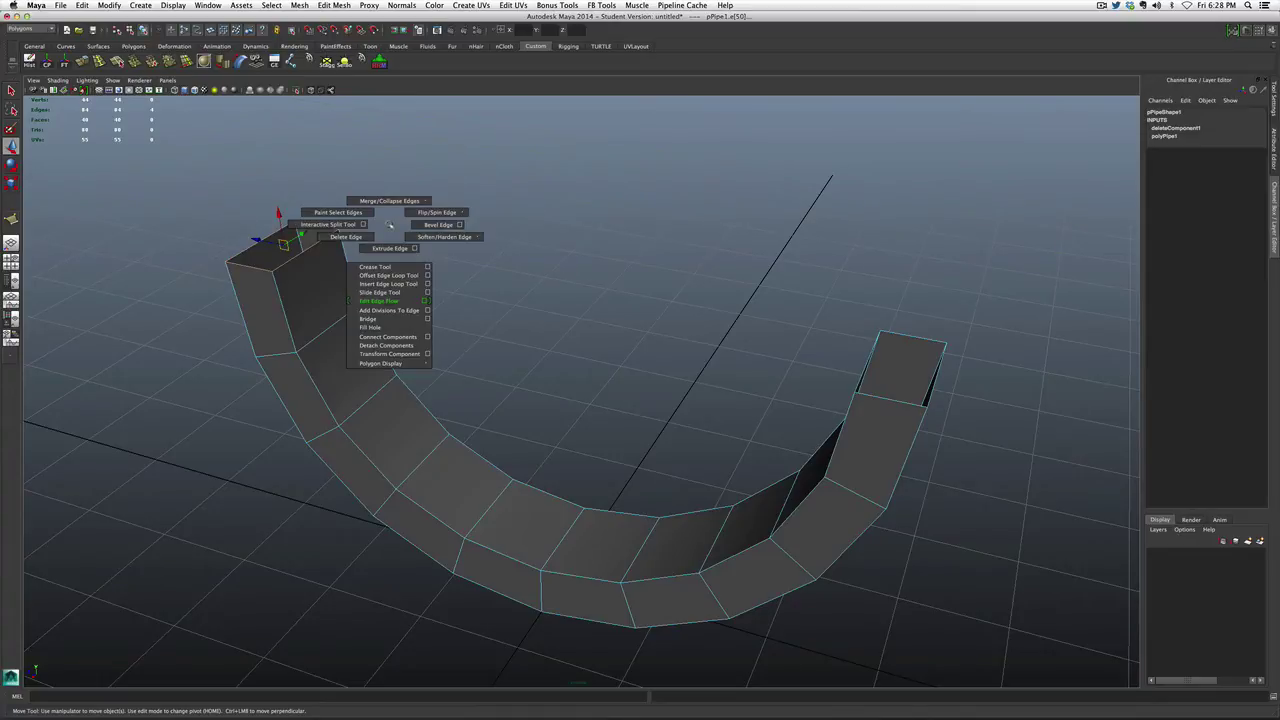
click(395, 328)
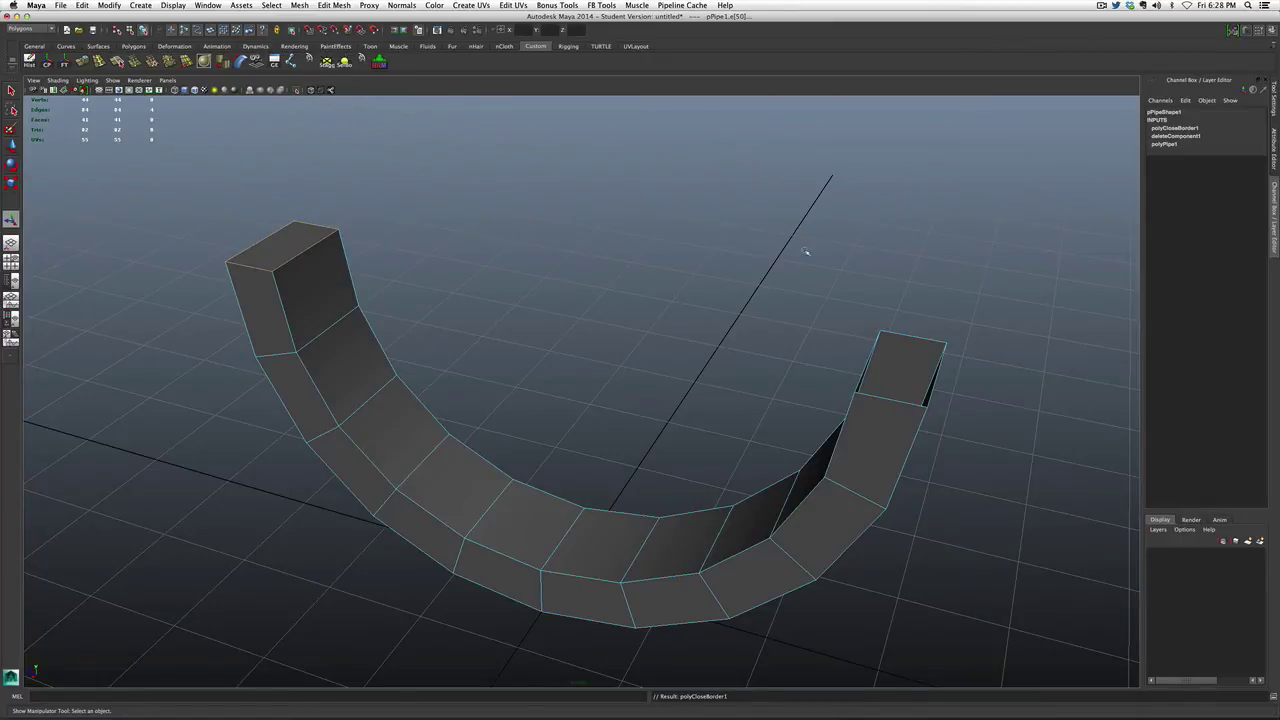
- Fill the hole at the half pipe's other open end and return the object to object selection
alt+drag(814, 354, 846, 334)
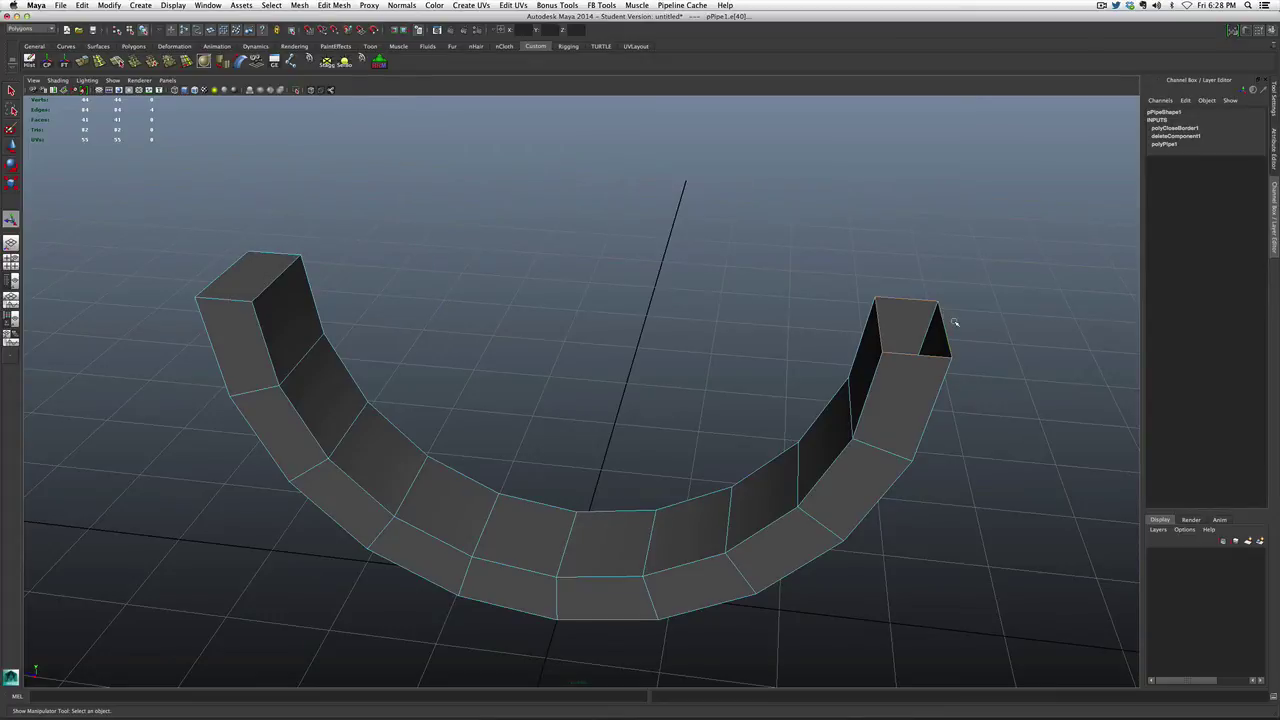
key(g)
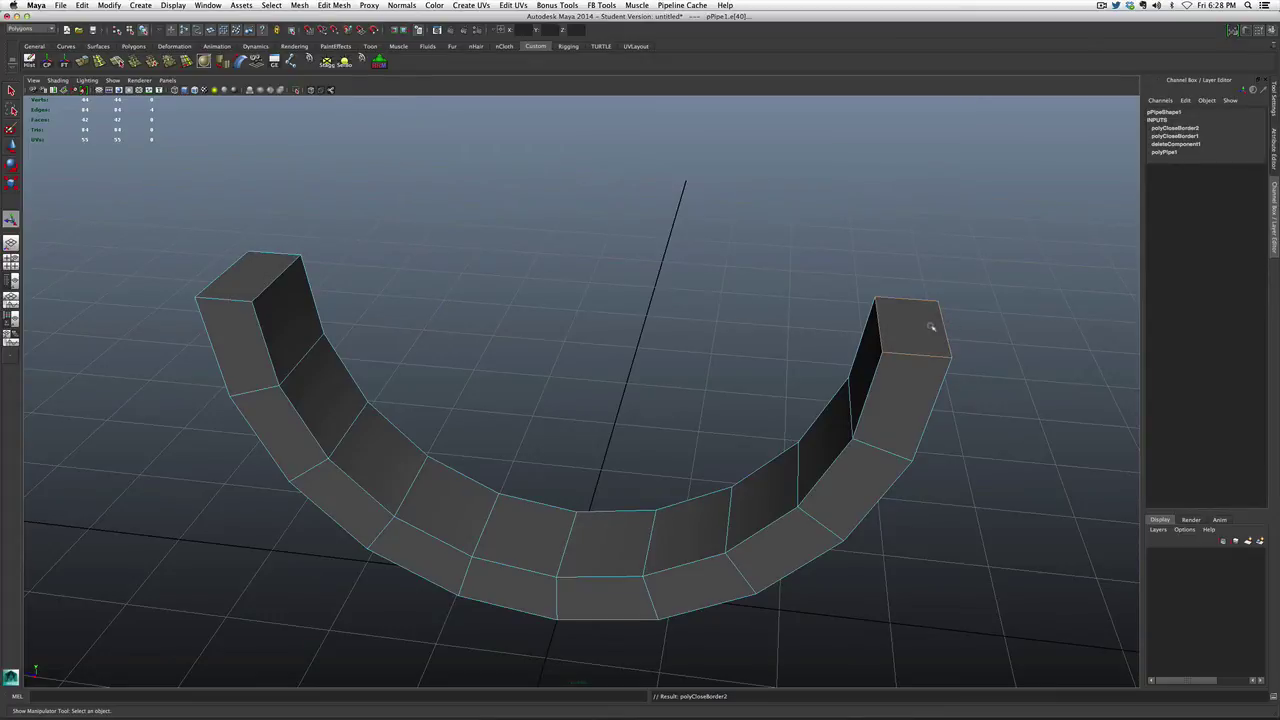
right_drag(930, 326, 933, 316)
key(F8)
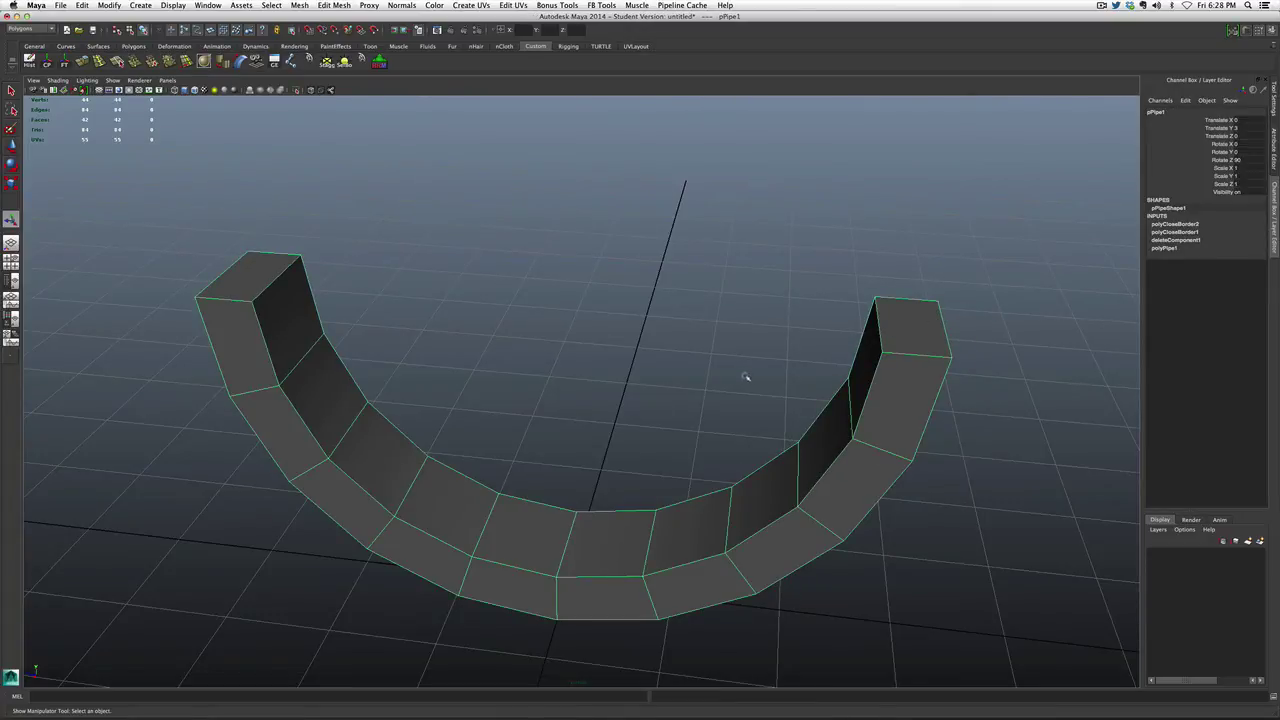
- Assign the existing red material to the half pipe
right_drag(885, 361, 968, 566)
scroll(565, 325, down, 5)
scroll(565, 323, down, 10)
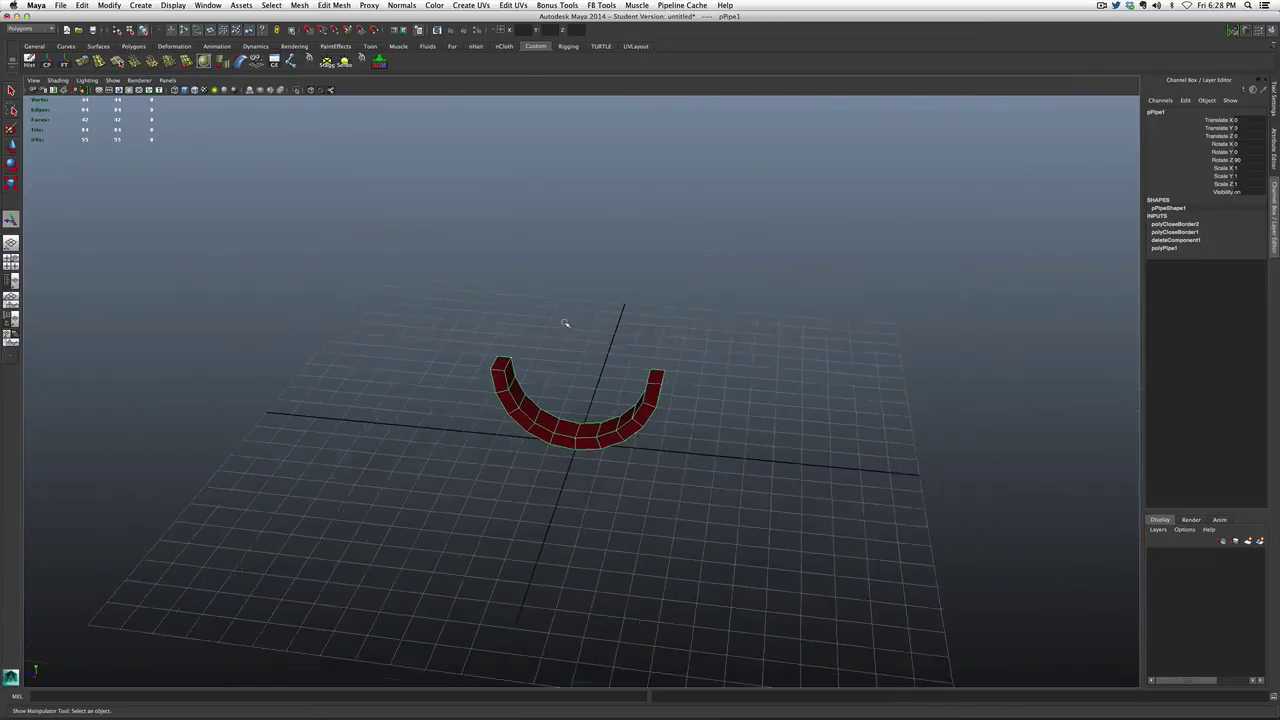
- Move the lamp post and the ramp together along Z to the opposite side of the half pipe
scroll(567, 321, down, 3)
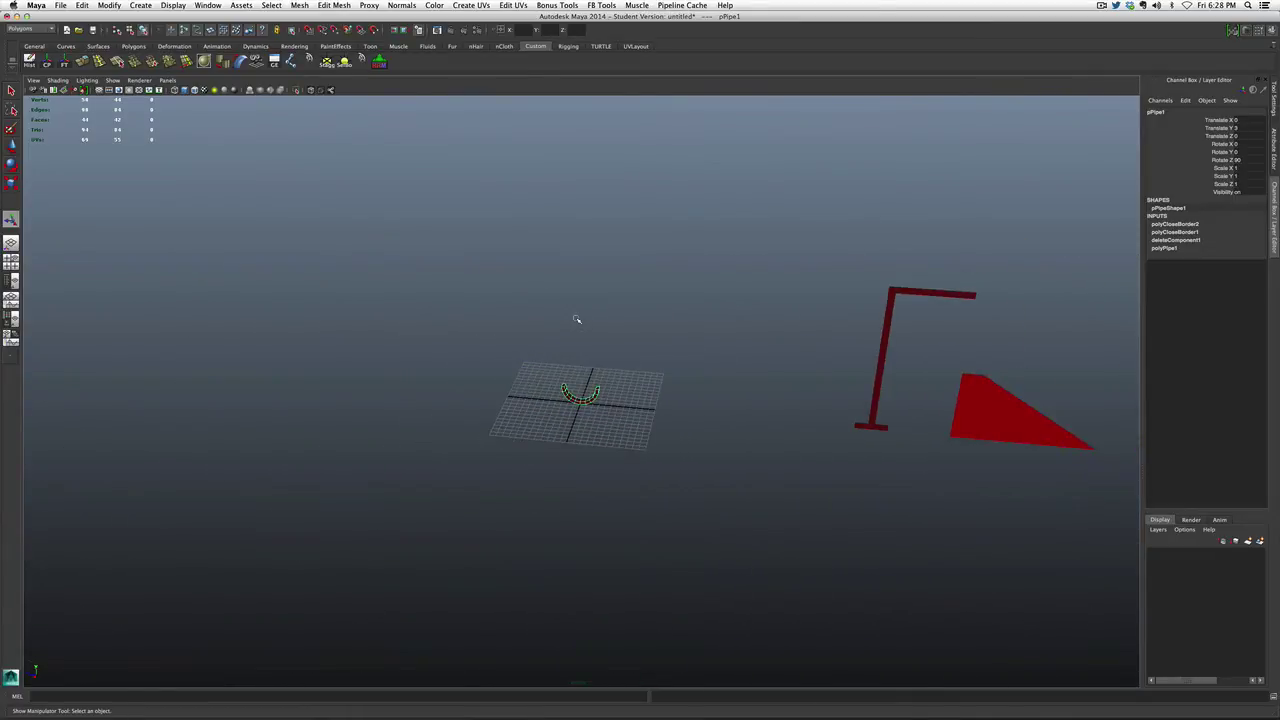
click(965, 435)
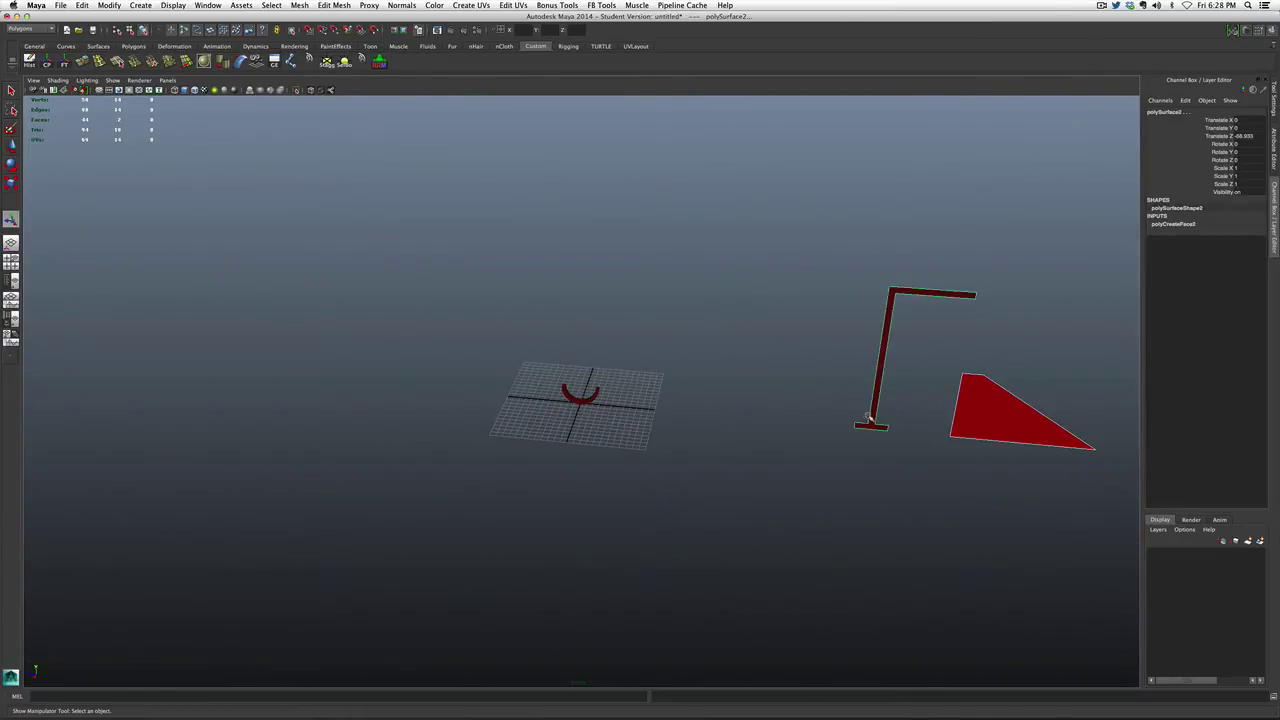
key(w)
drag(879, 366, 330, 338)
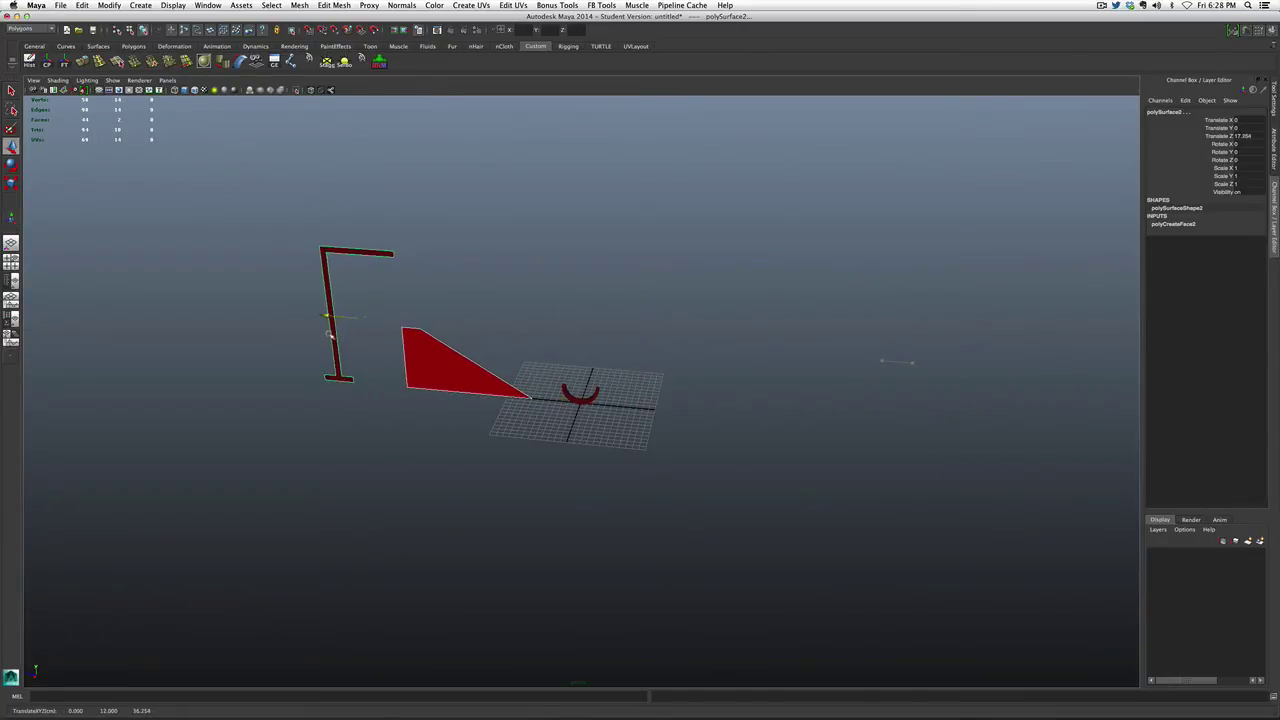
- Move the half pipe's pivot down to the bottom of its curve at the grid origin
click(366, 403)
click(560, 401)
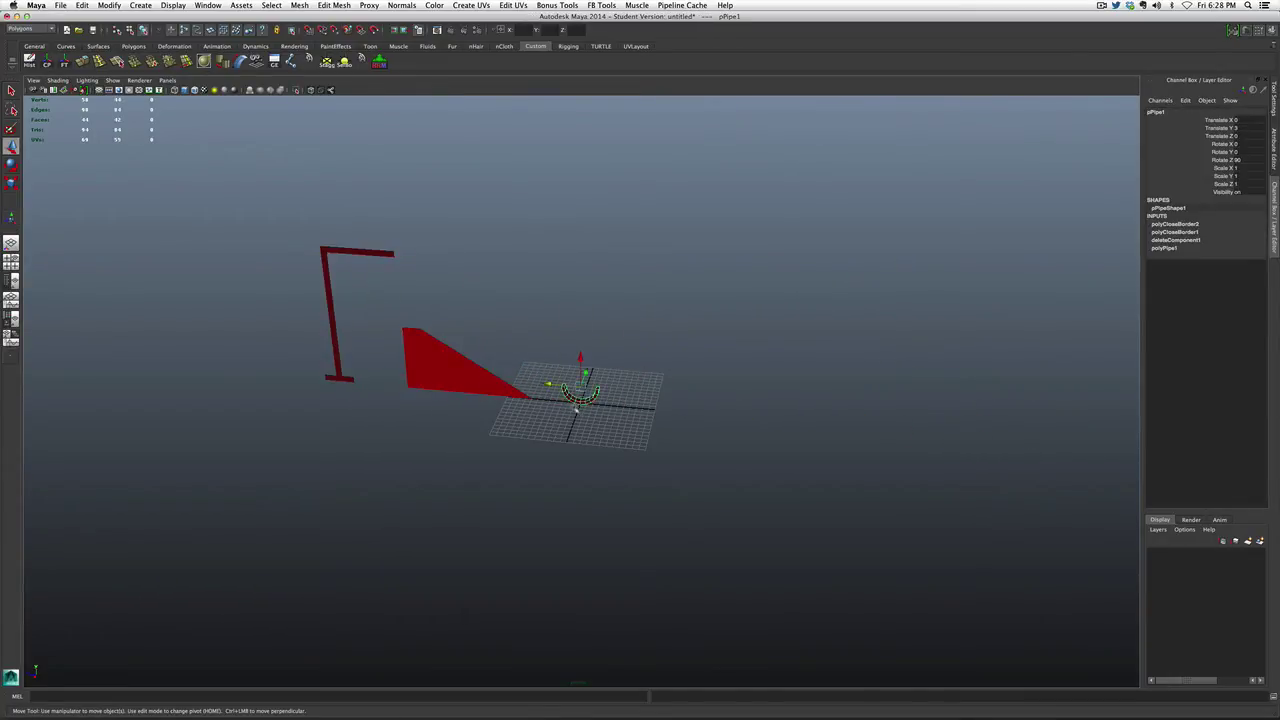
alt+drag(560, 401, 563, 398)
scroll(563, 398, up, 3)
scroll(564, 397, up, 5)
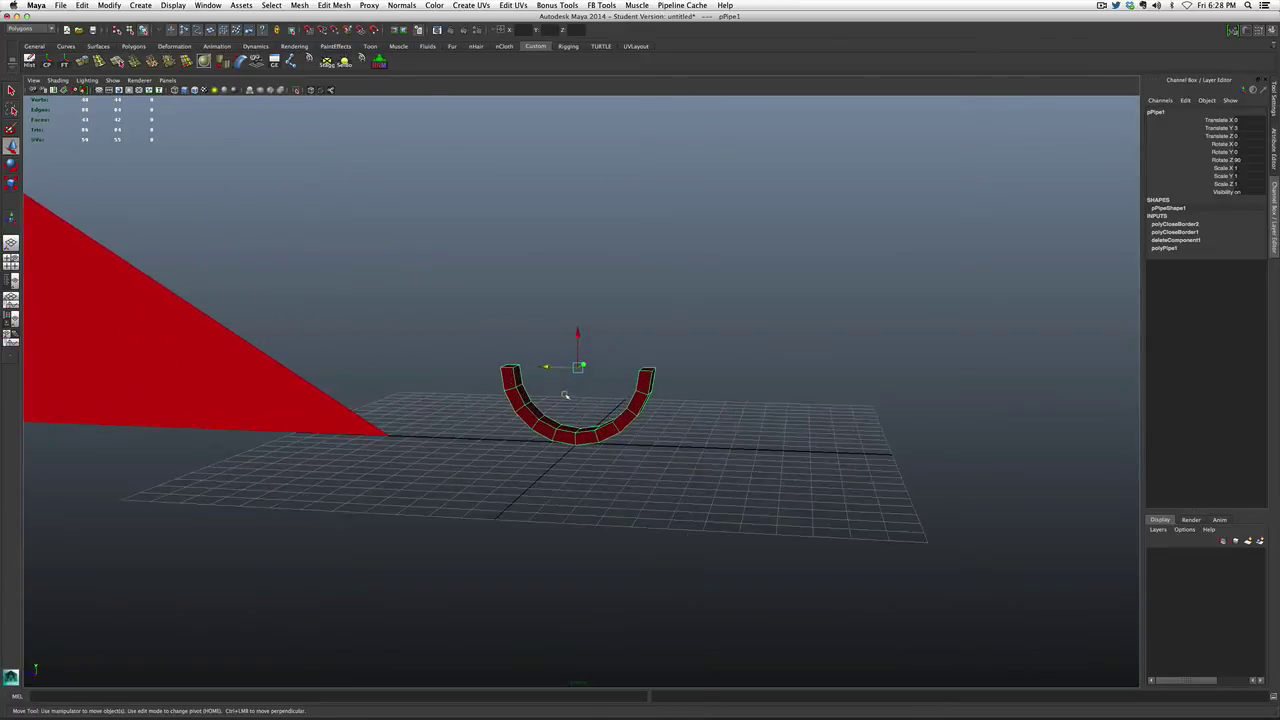
alt+drag(595, 374, 671, 366)
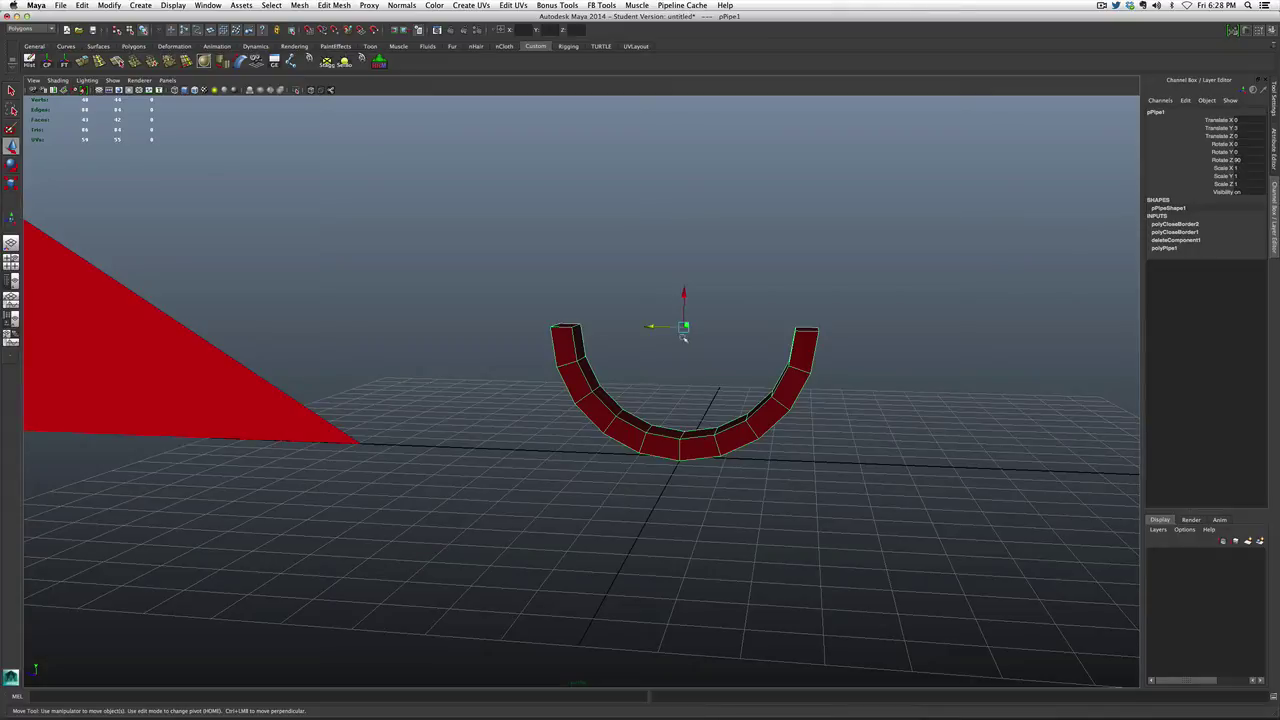
key(Home)
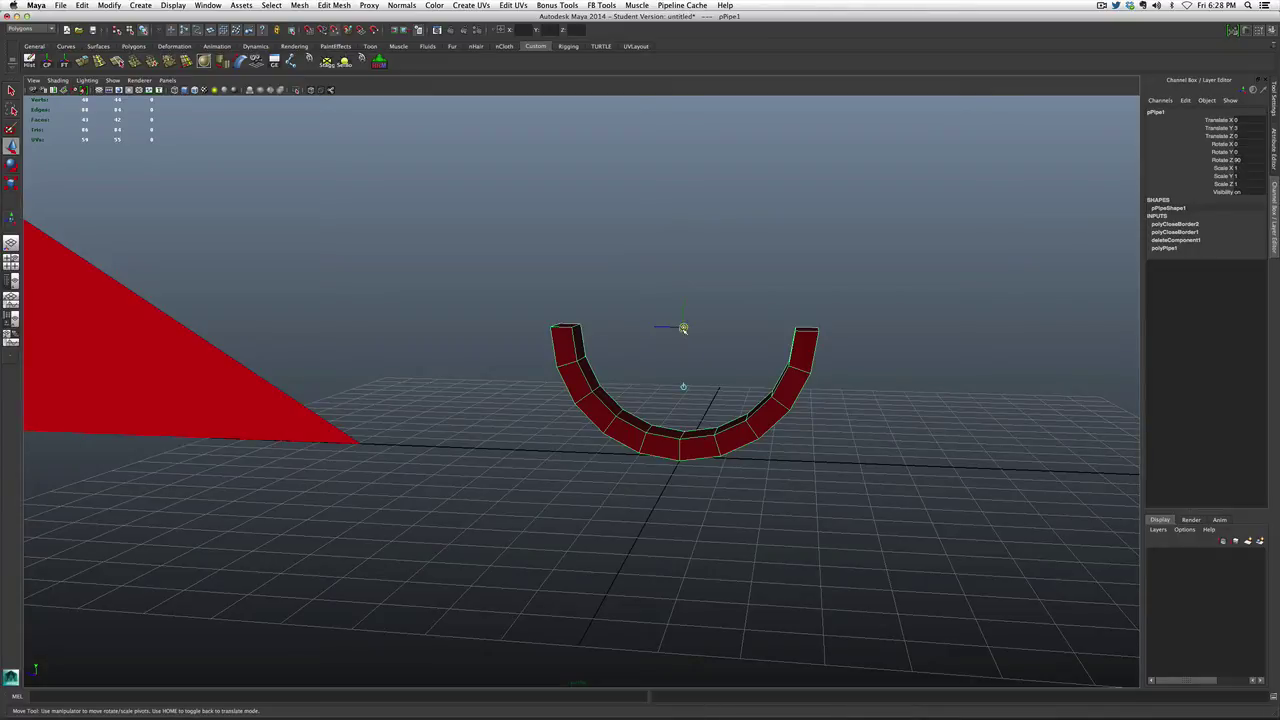
drag(683, 327, 955, 480)
key(Home)
- Scale the half pipe up uniformly to about 2.87 so it suits the size of the ramp and lamp post
key(r)
alt+right_drag(955, 480, 746, 454)
drag(632, 434, 674, 437)
alt+right_drag(674, 437, 658, 438)
scroll(658, 440, down, 4)
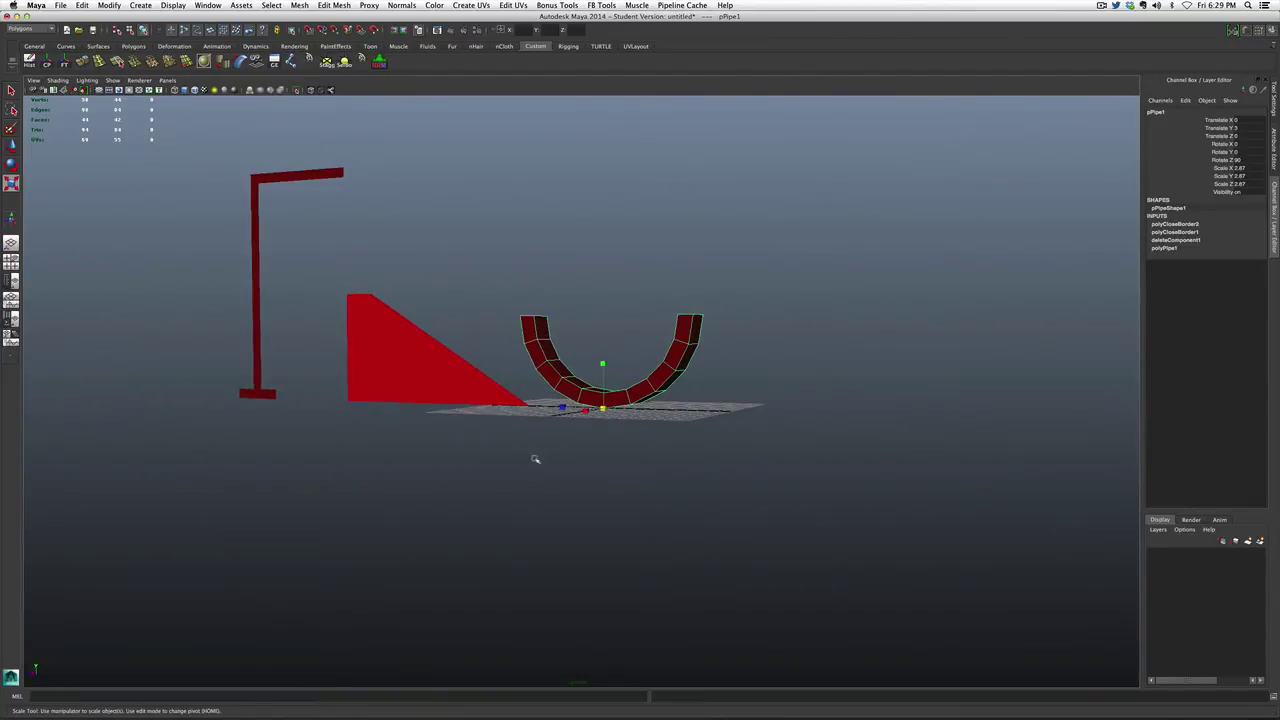
- In the side view, move the half pipe along Z to about -17.8, away from the ramp
key(e)
key(w)
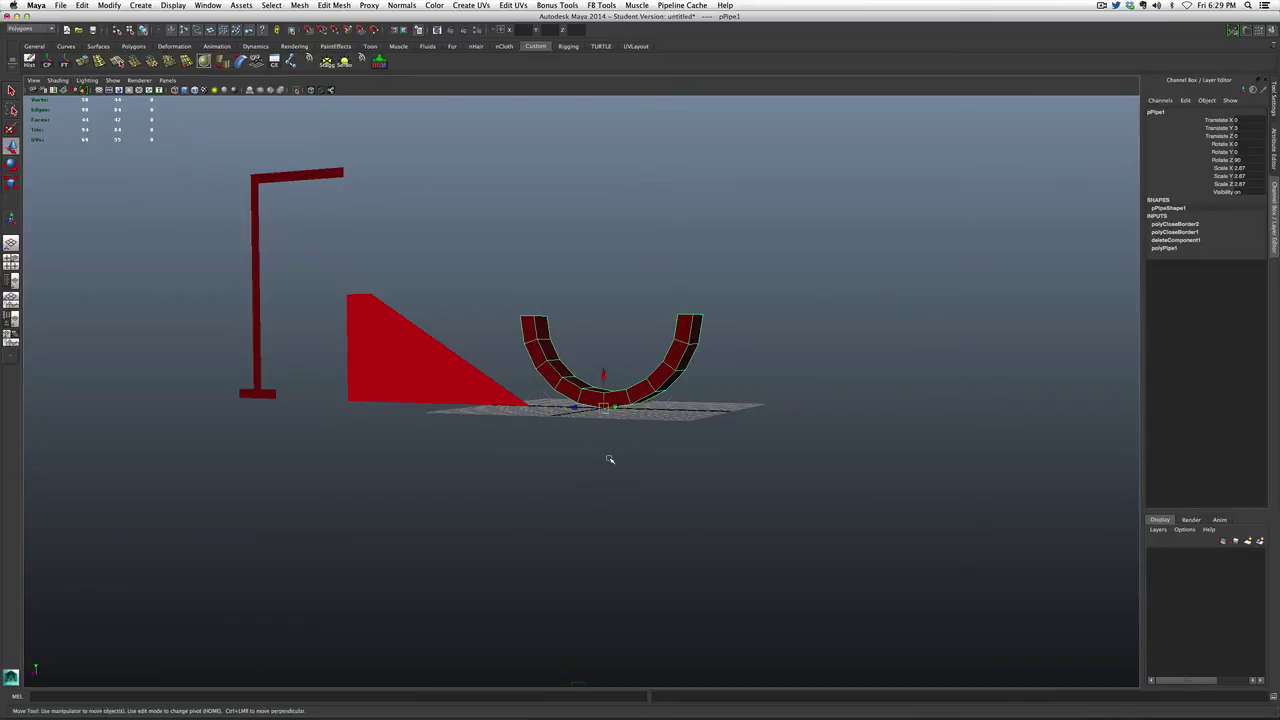
key(space)
drag(610, 459, 628, 463)
scroll(632, 459, down, 4)
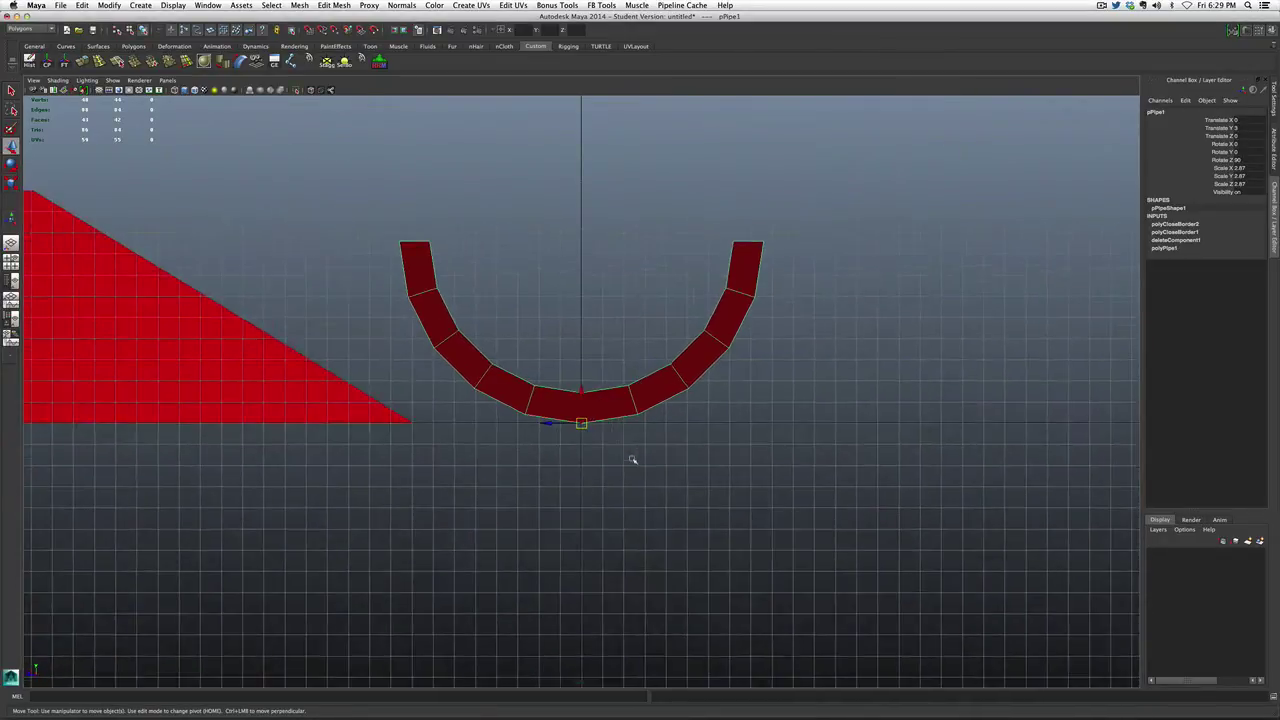
scroll(632, 459, down, 4)
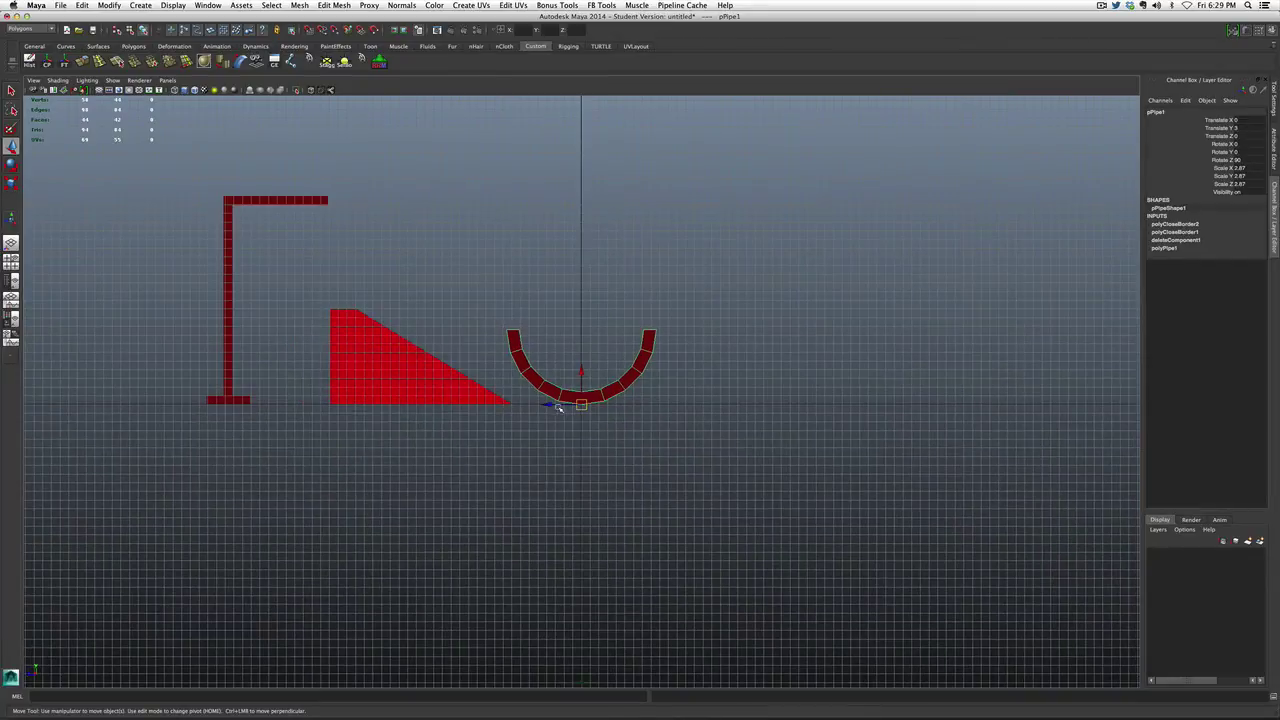
drag(547, 404, 702, 416)
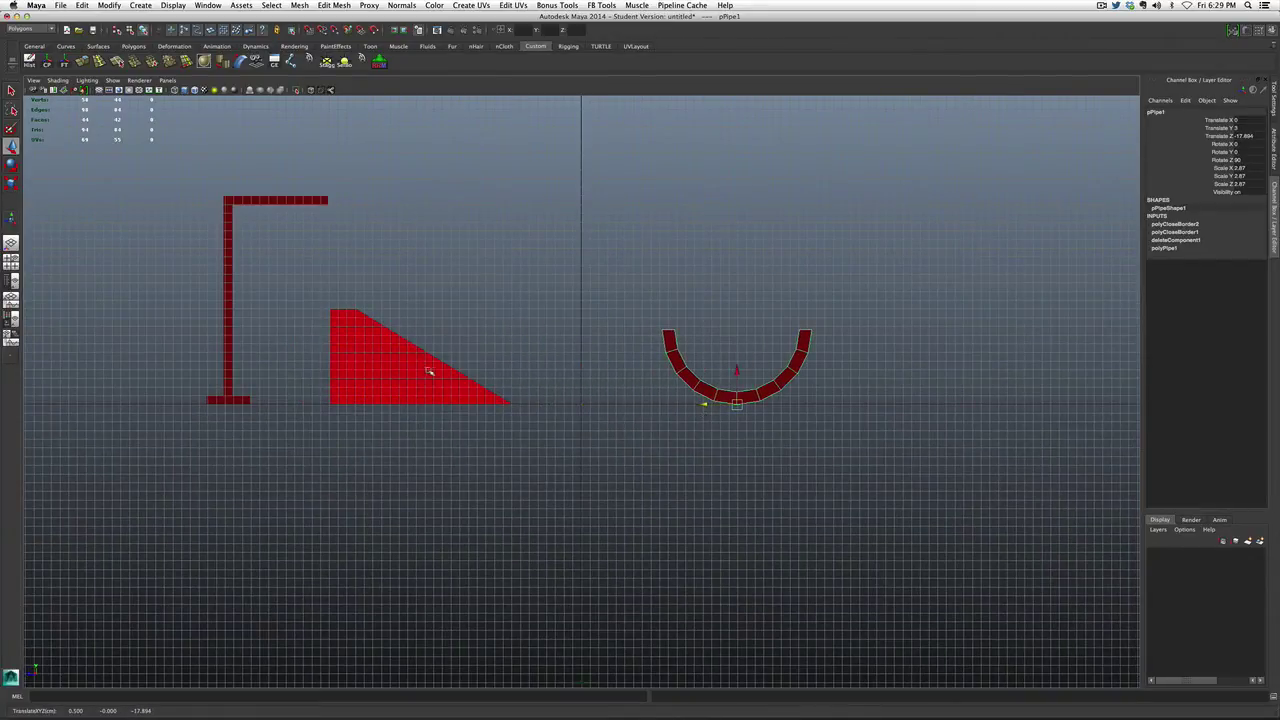
- Snap the half pipe to the grid below the other shapes at Translate Y -19 and Translate Z 0
click(270, 134)
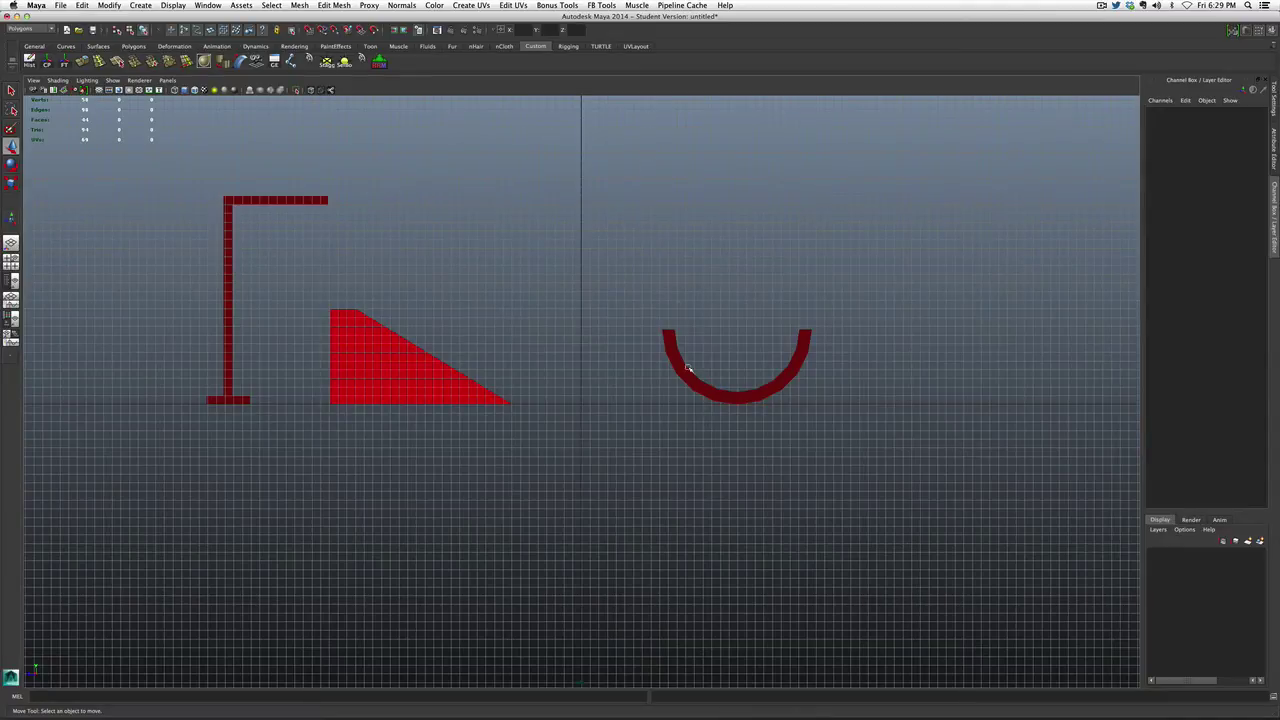
click(735, 392)
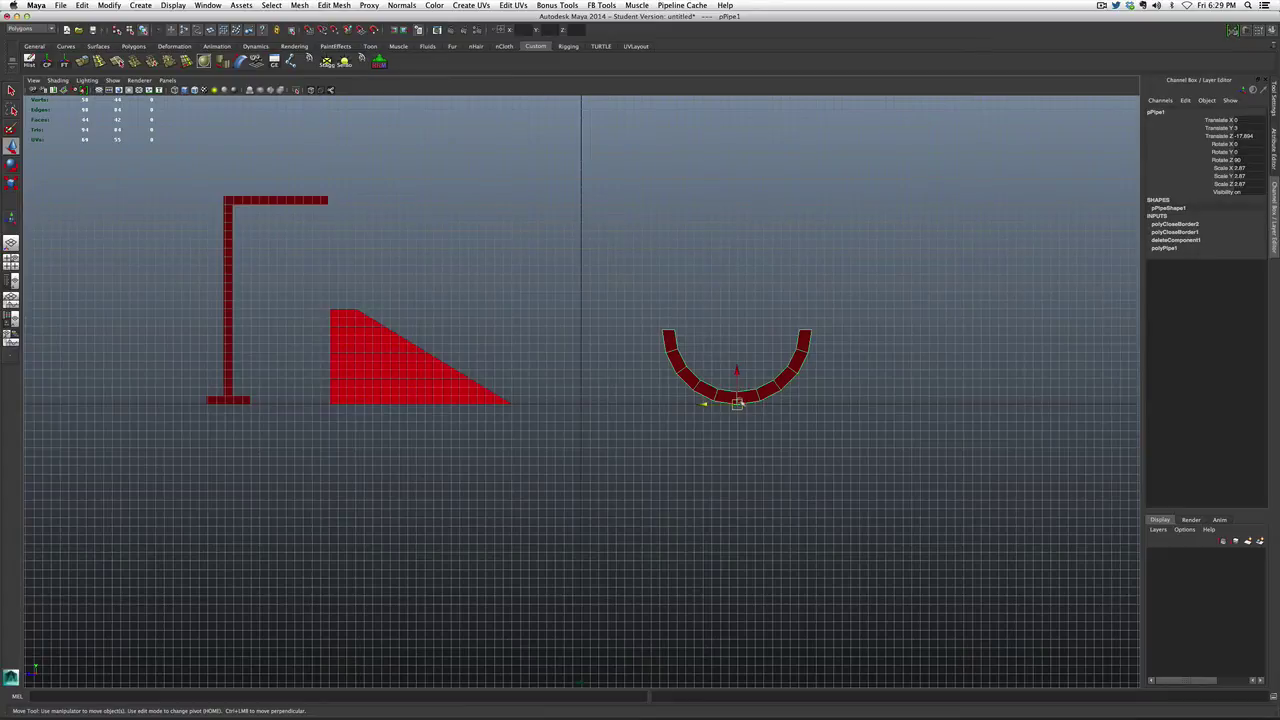
drag(739, 405, 581, 595)
click(498, 338)
- Put the lamp post, ramp and half pipe on a new display layer and hide that layer
click(433, 371)
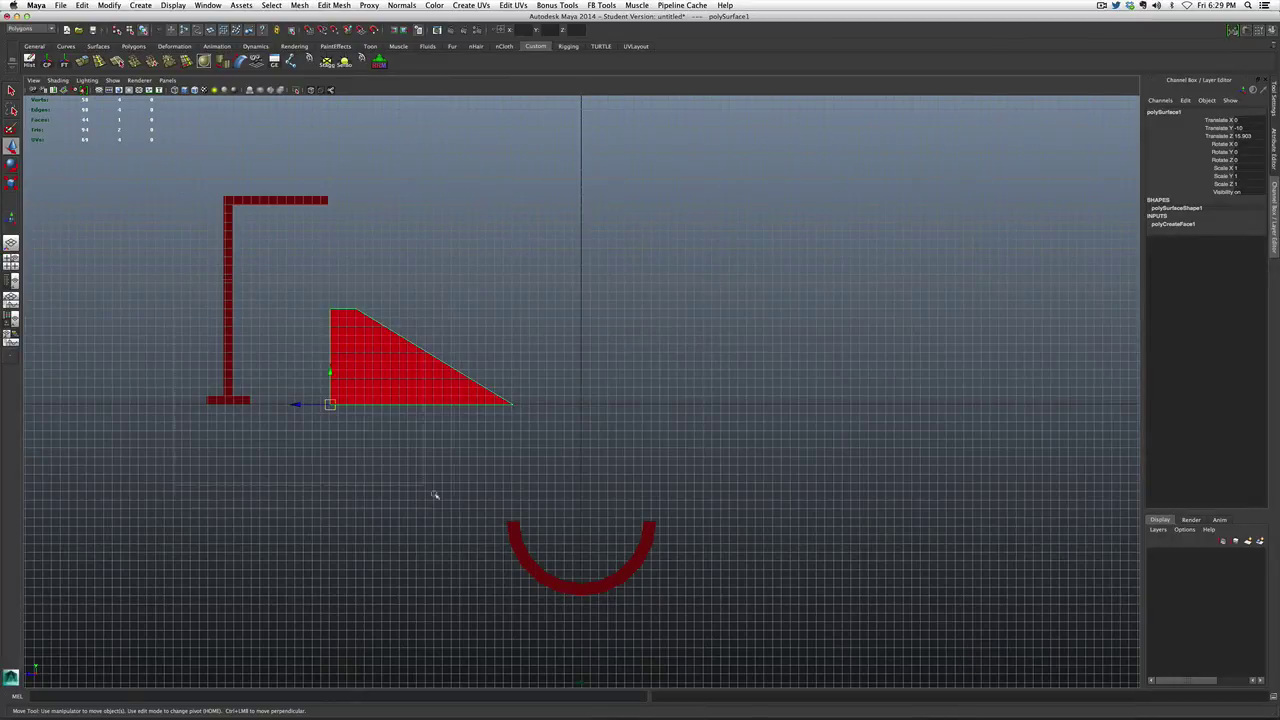
click(556, 578)
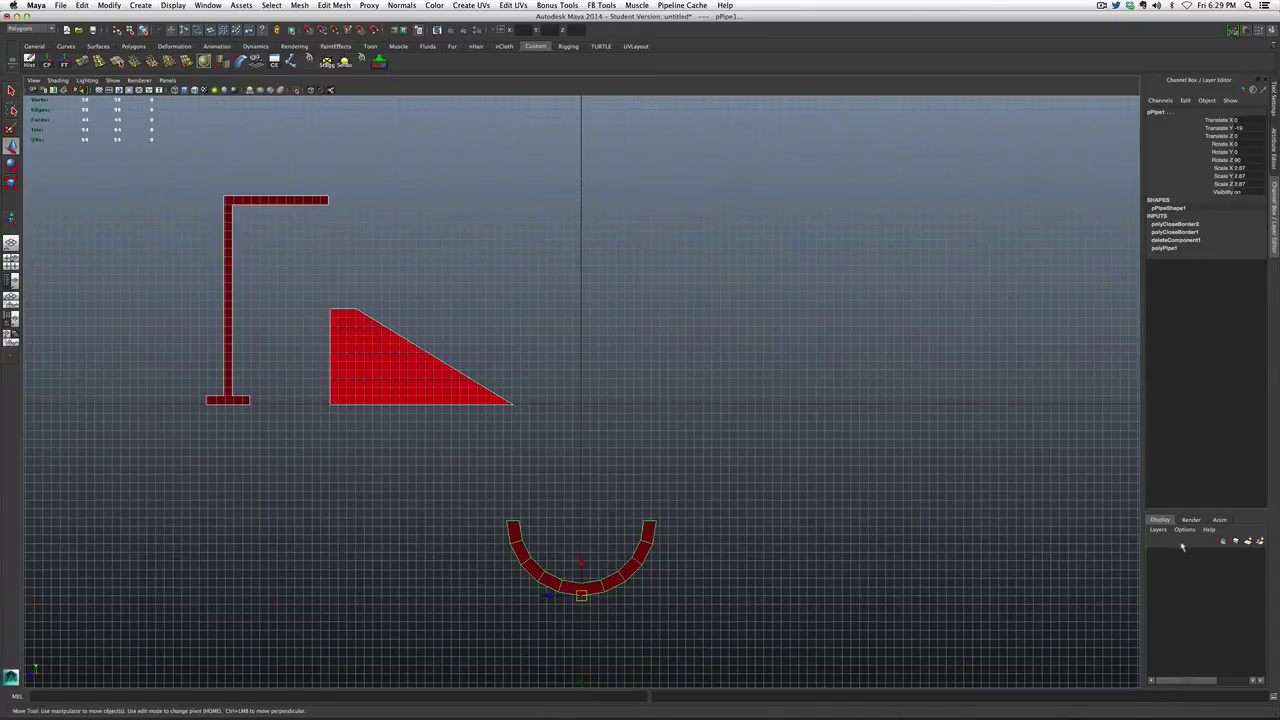
click(1261, 541)
click(1158, 555)
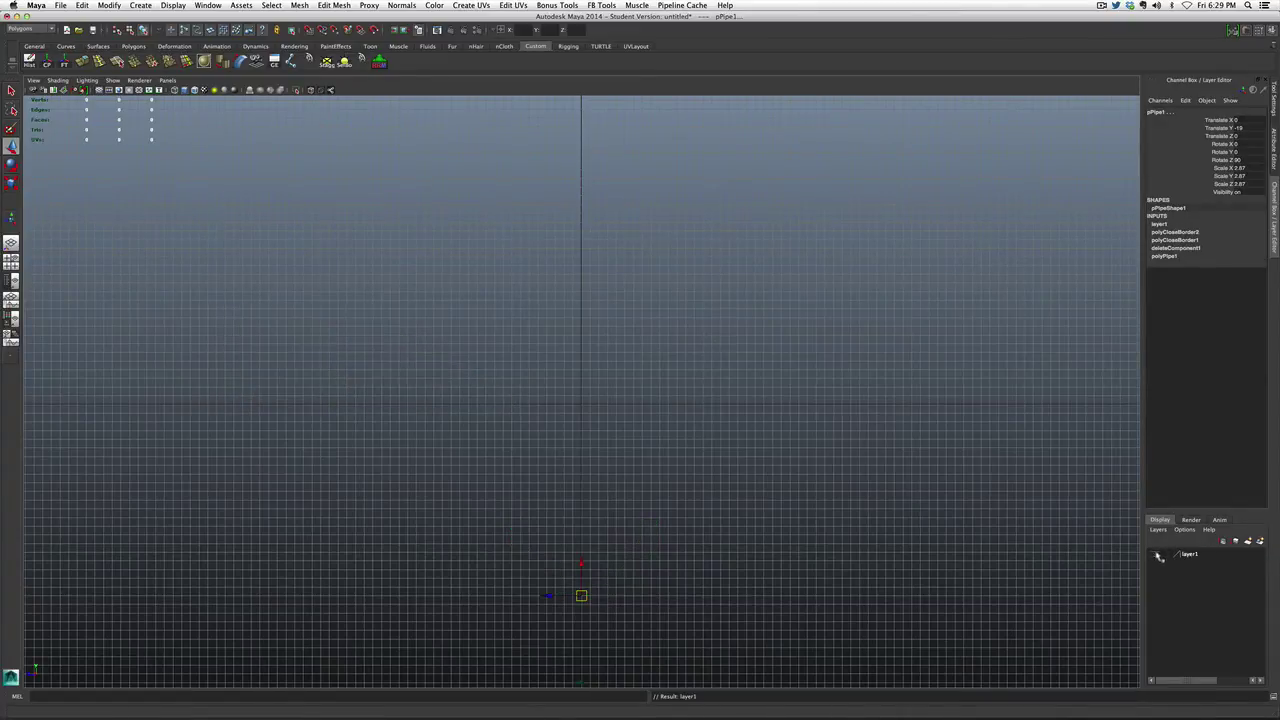
click(866, 520)
- Create a new polygon pipe at the grid origin in the perspective view
key(space)
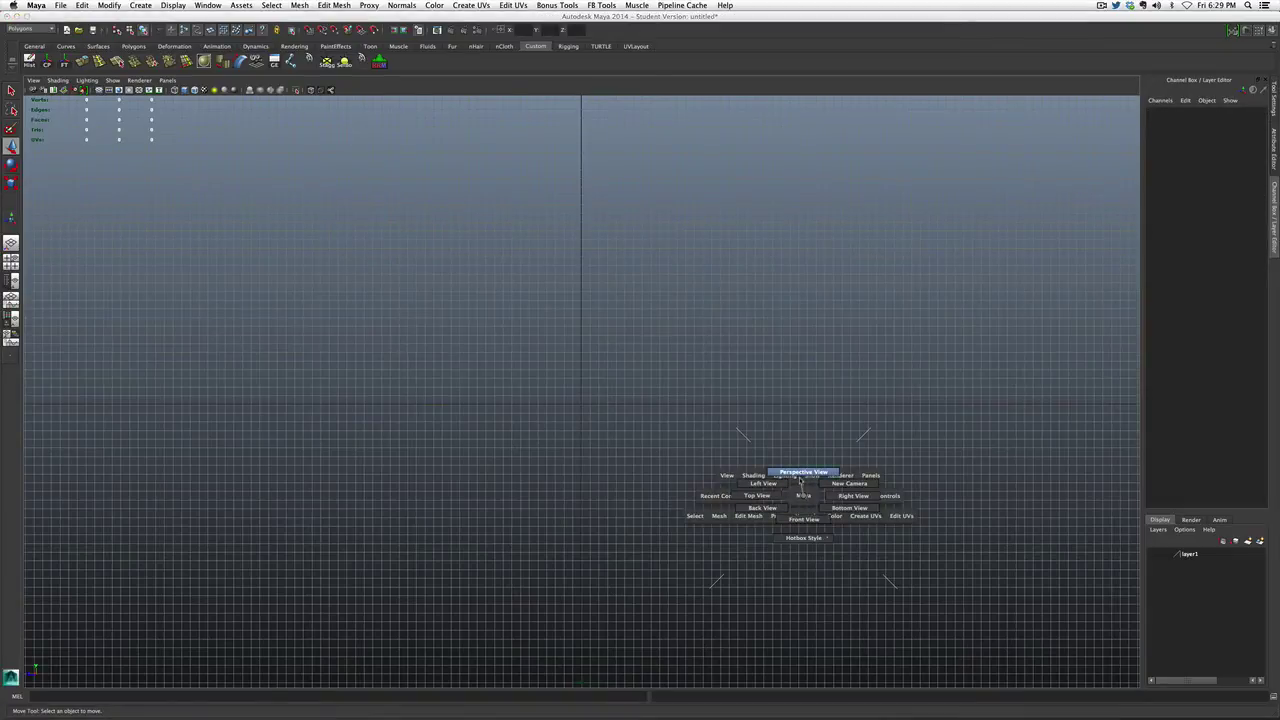
click(803, 471)
alt+drag(503, 380, 493, 392)
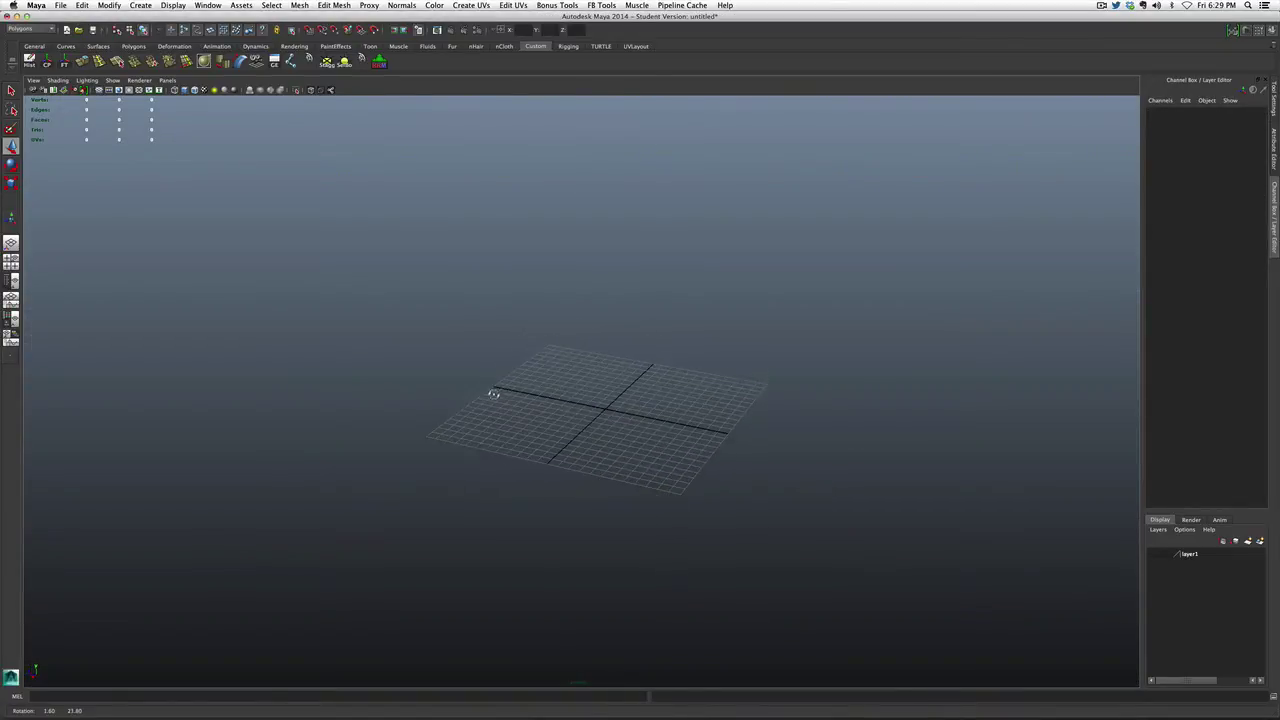
scroll(491, 393, up, 5)
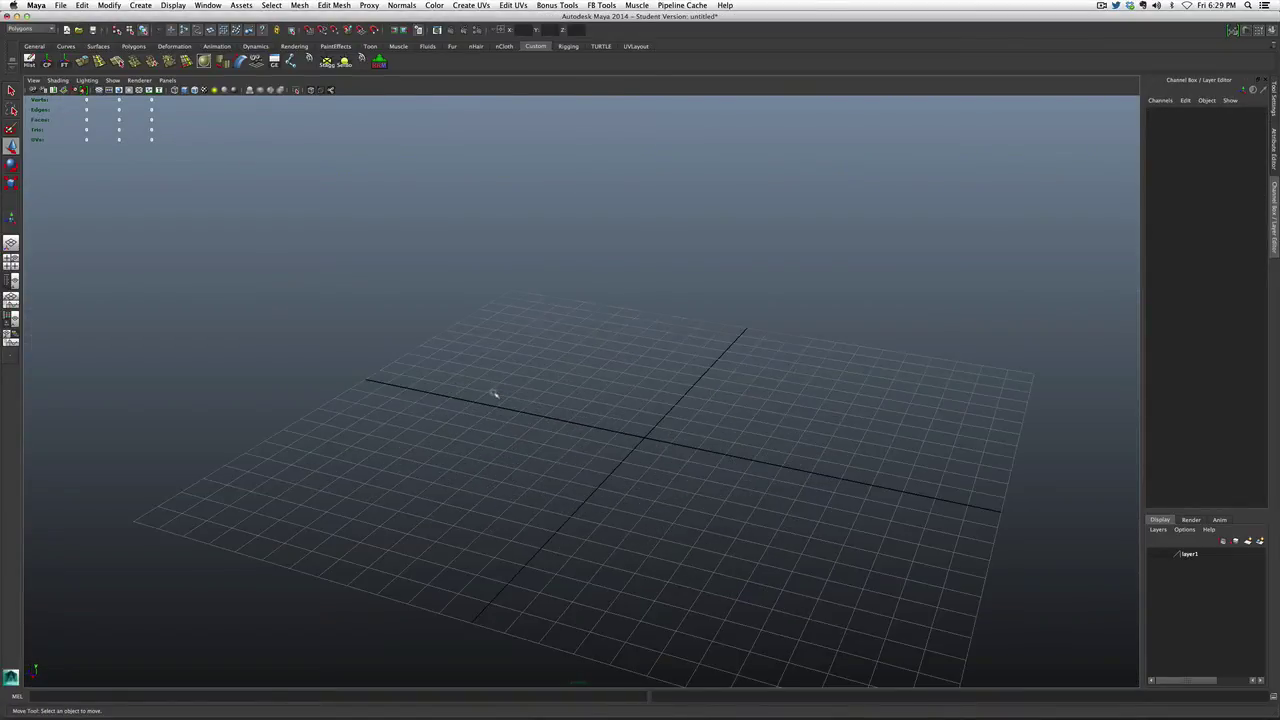
shift+right_click(660, 457)
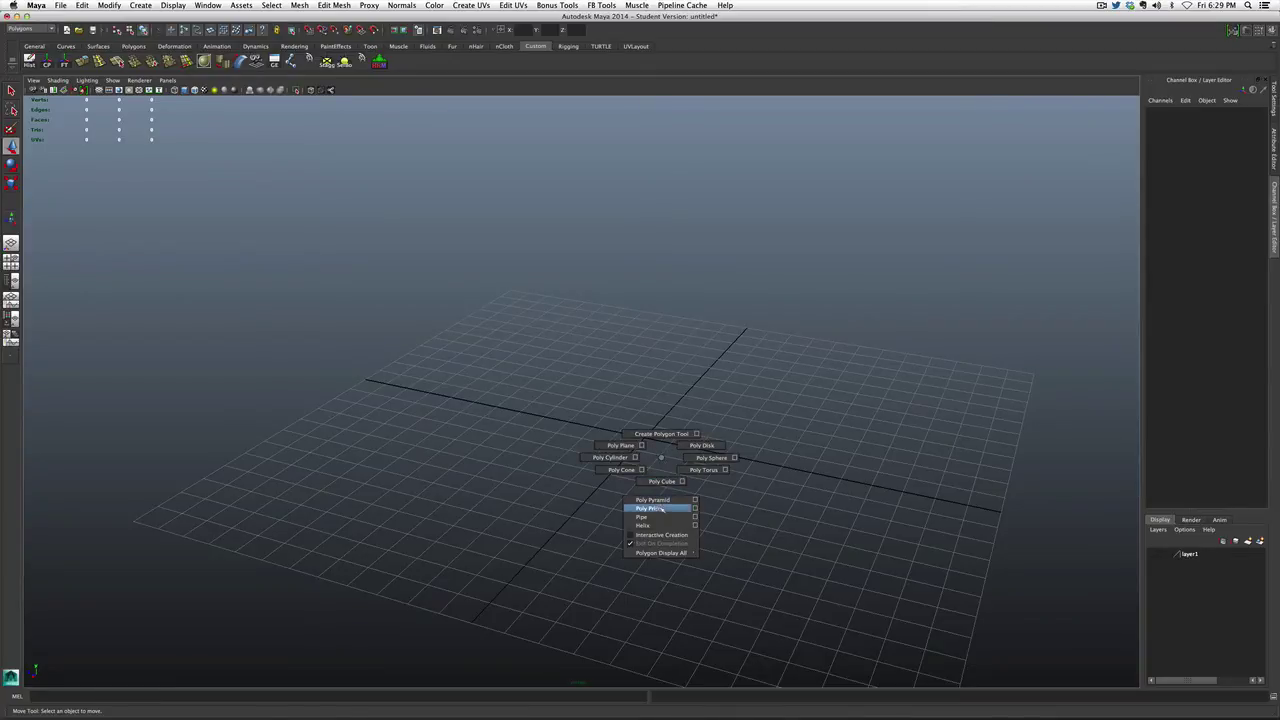
click(648, 516)
scroll(663, 455, up, 3)
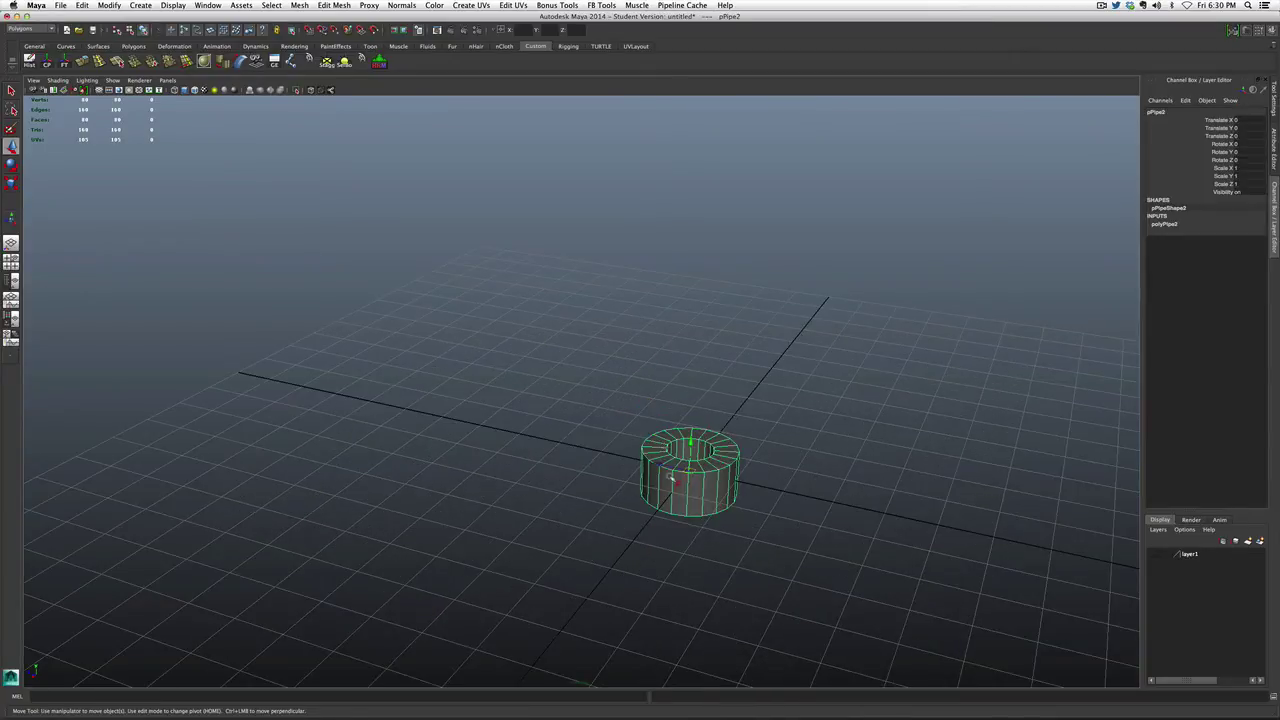
scroll(671, 479, down, 2)
scroll(658, 441, down, 2)
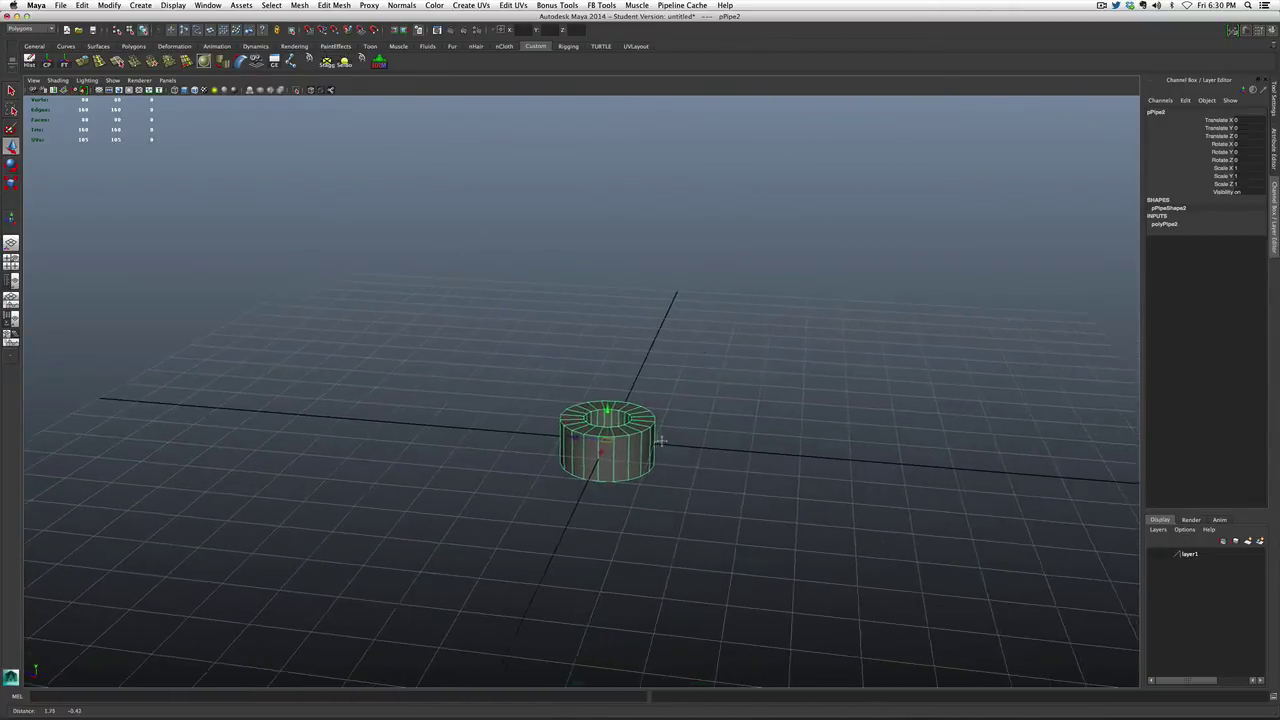
scroll(658, 441, up, 2)
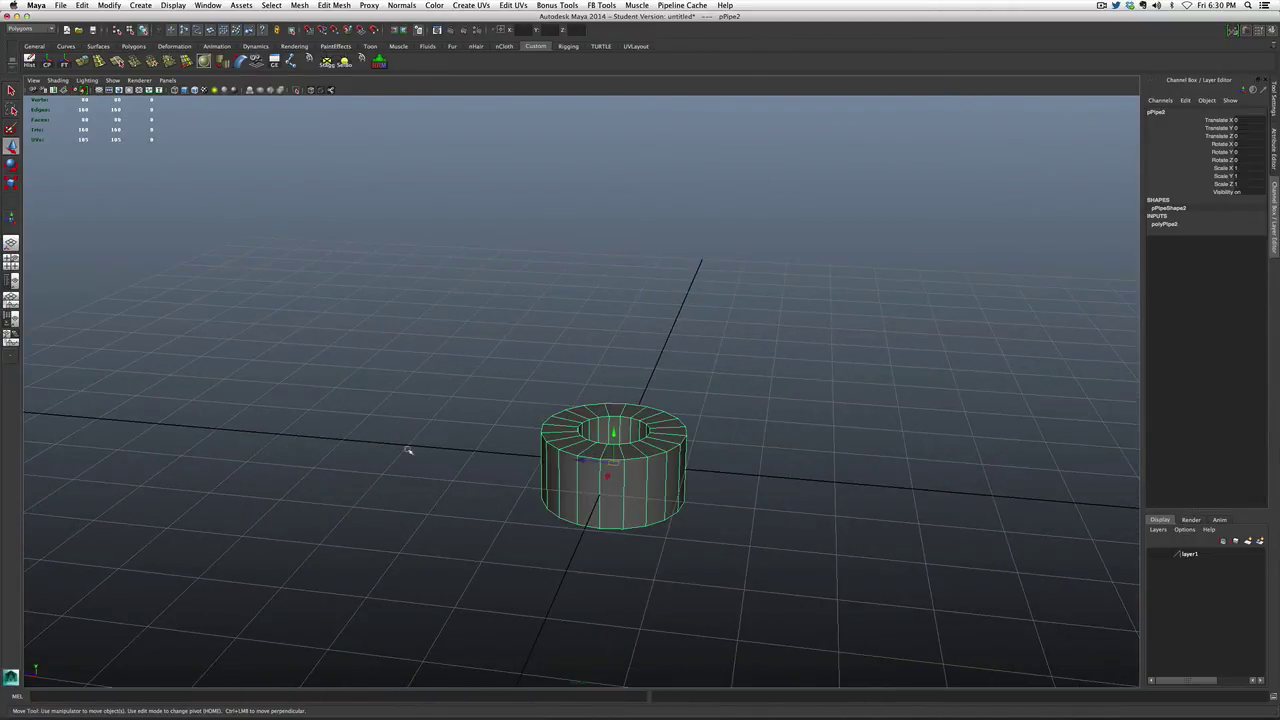
scroll(408, 451, down, 2)
scroll(409, 449, up, 2)
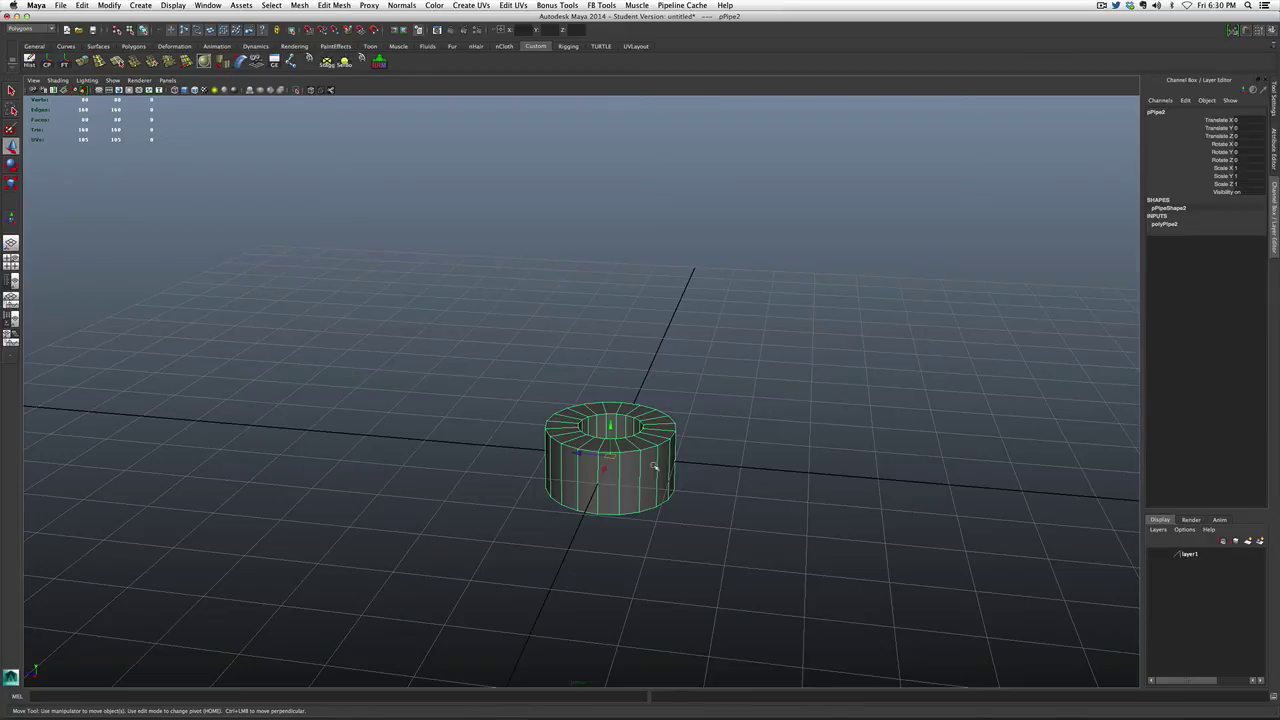
- Set the new pipe's Subdivisions Axis to 30
click(1166, 225)
double_click(1240, 256)
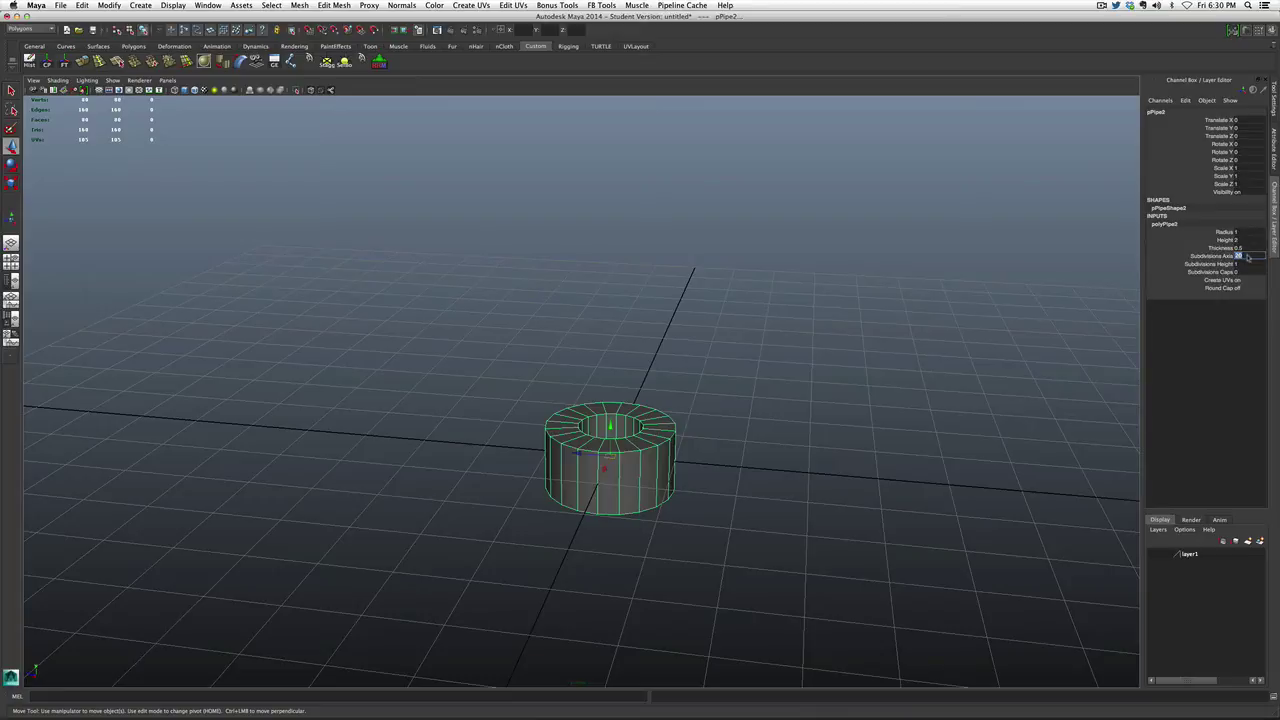
text(30)
key(Return)
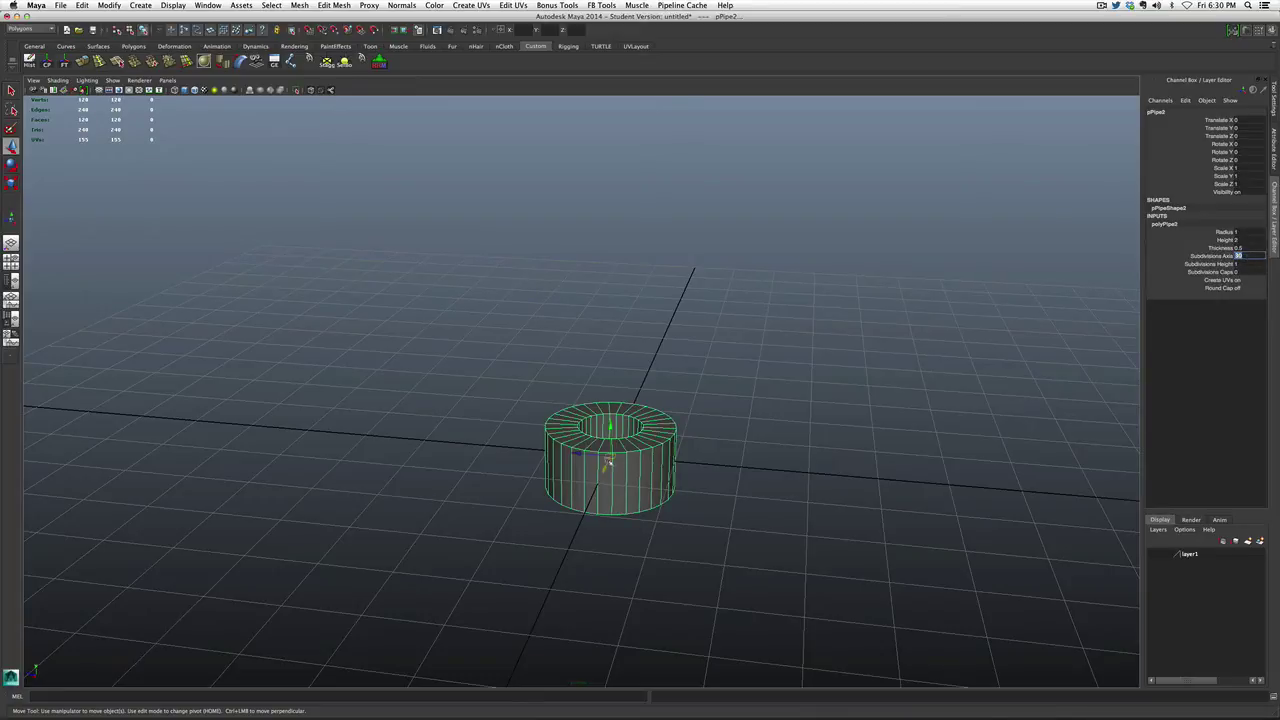
scroll(730, 497, up, 2)
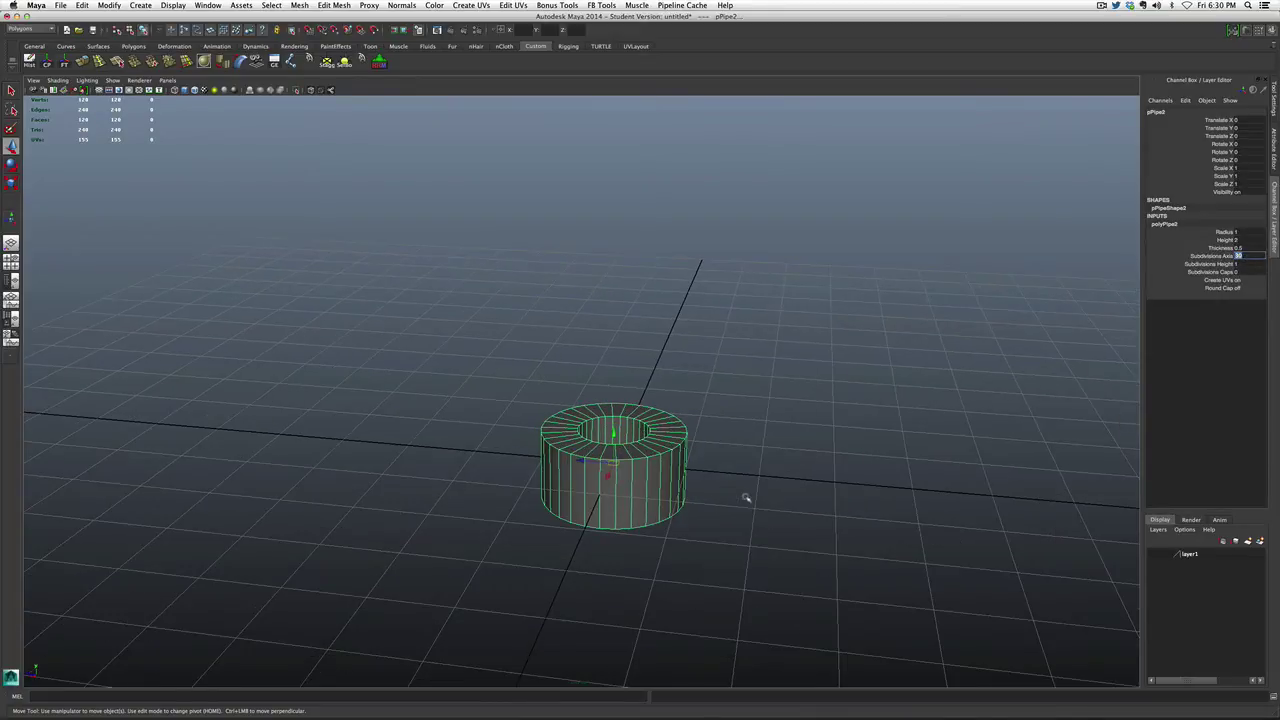
- Set the pipe's Subdivisions Caps to 1 and its Subdivisions Height to 3
double_click(1242, 272)
text(1)
key(Return)
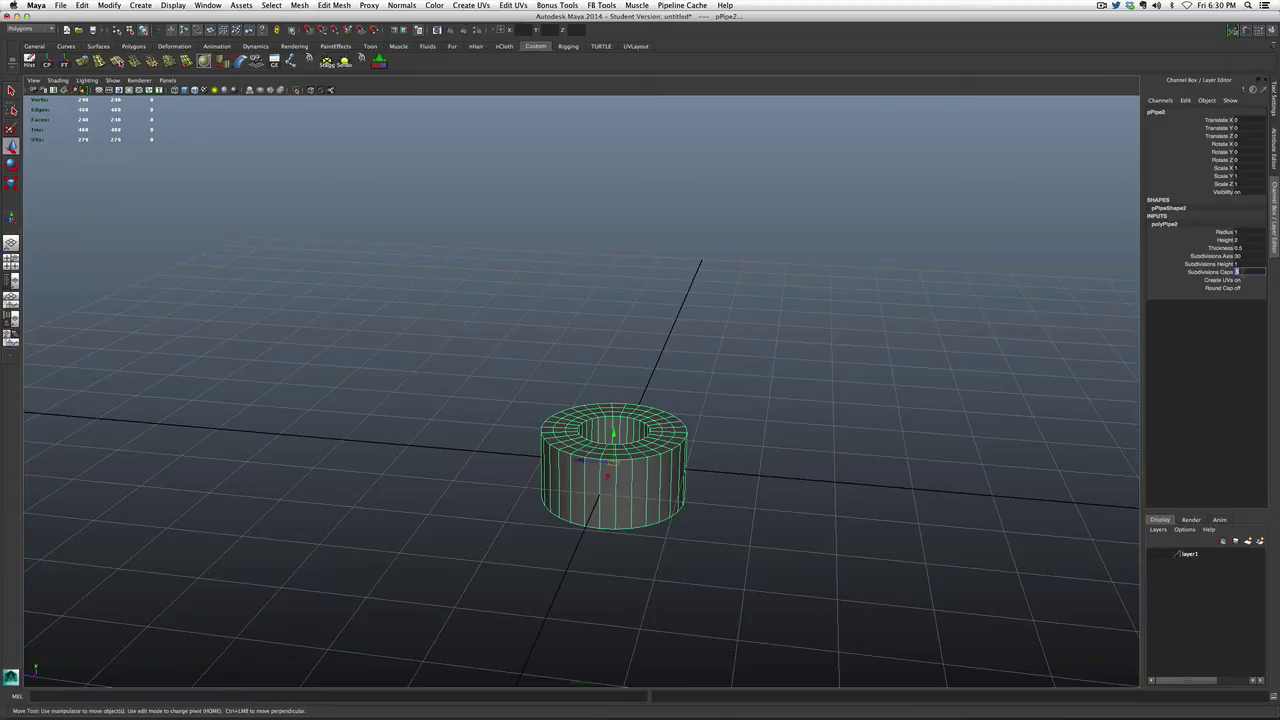
text(0)
key(Return)
click(1246, 264)
text(3)
key(Return)
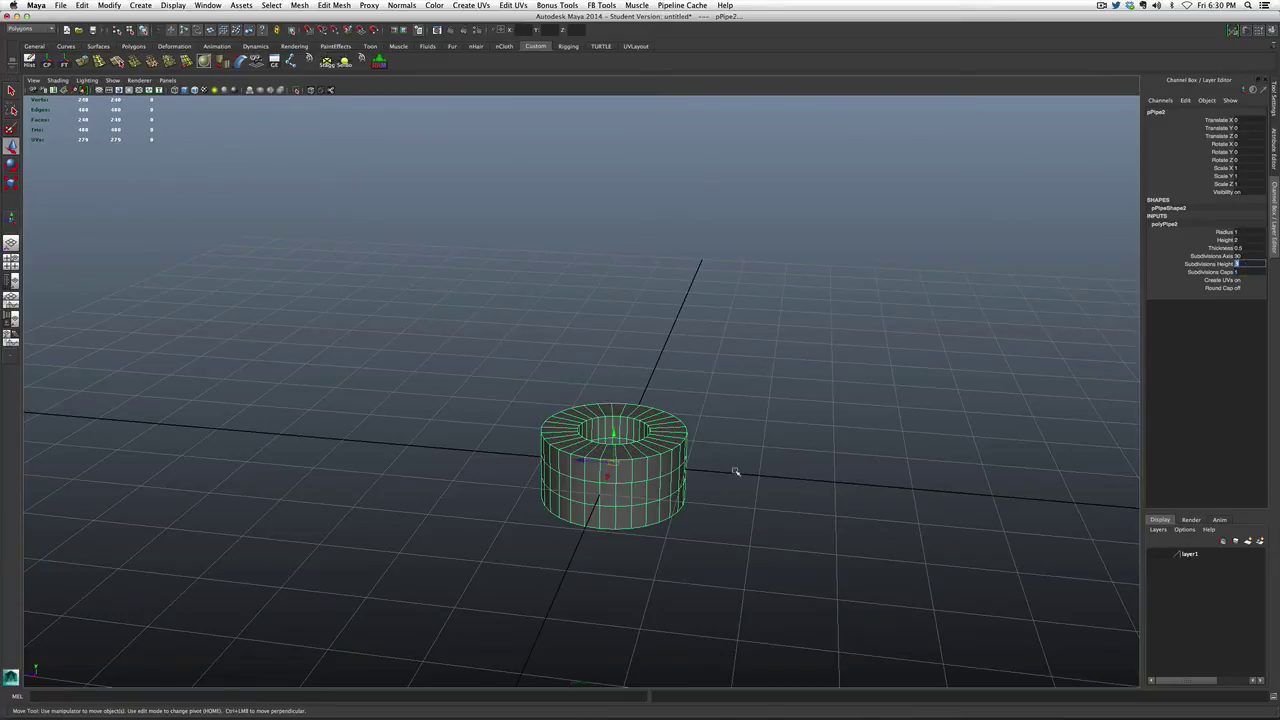
- Select five evenly spaced faces around the middle row of the pipe's outer wall
scroll(735, 471, up, 3)
right_click(614, 537)
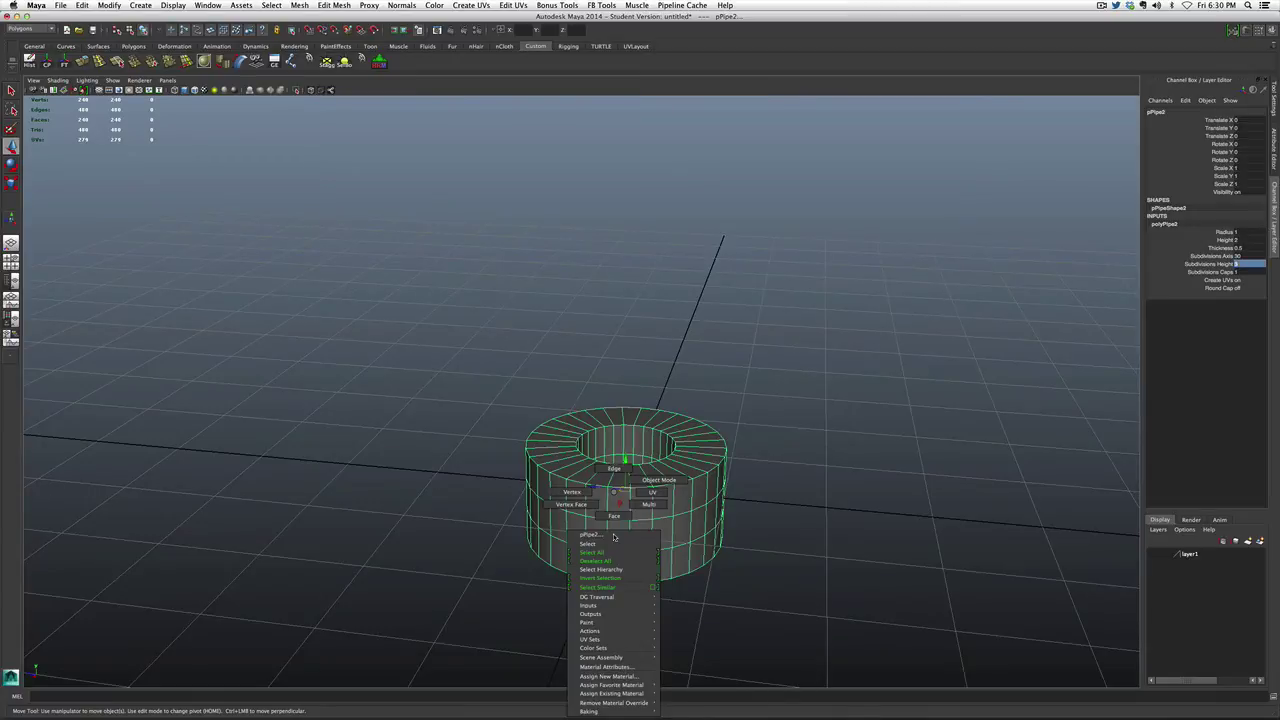
click(614, 552)
click(618, 537)
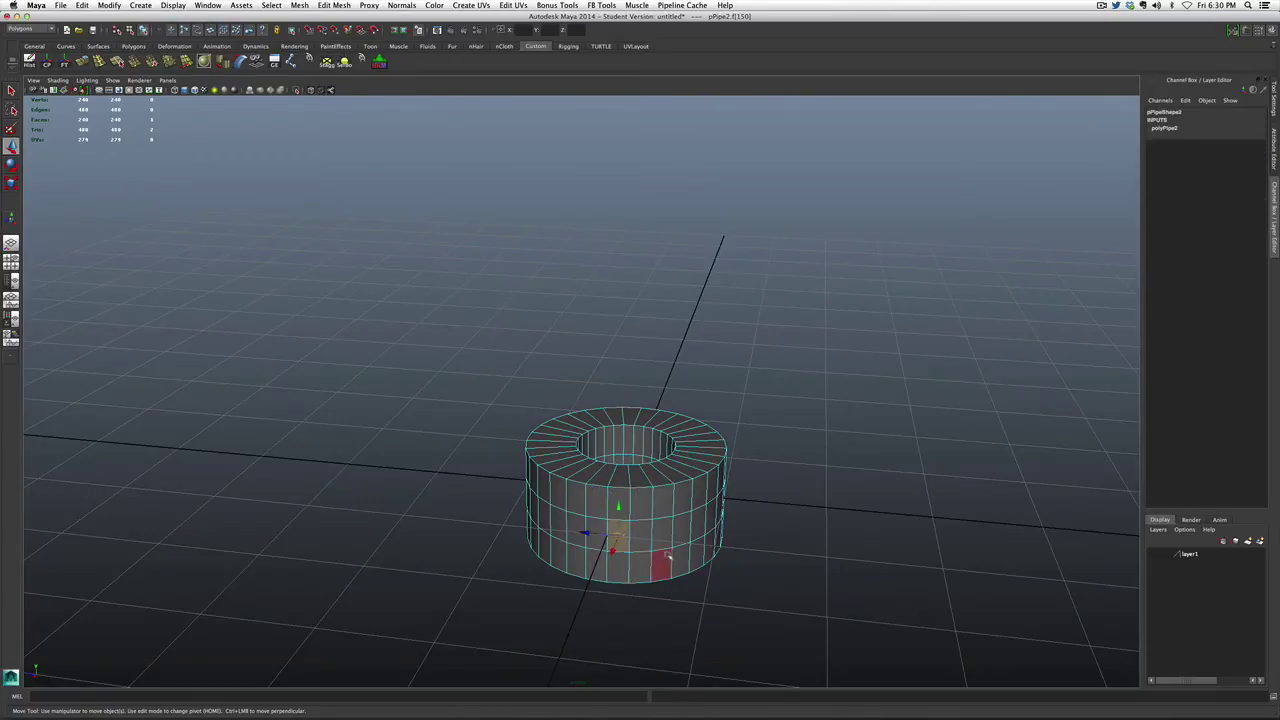
alt+drag(729, 574, 677, 551)
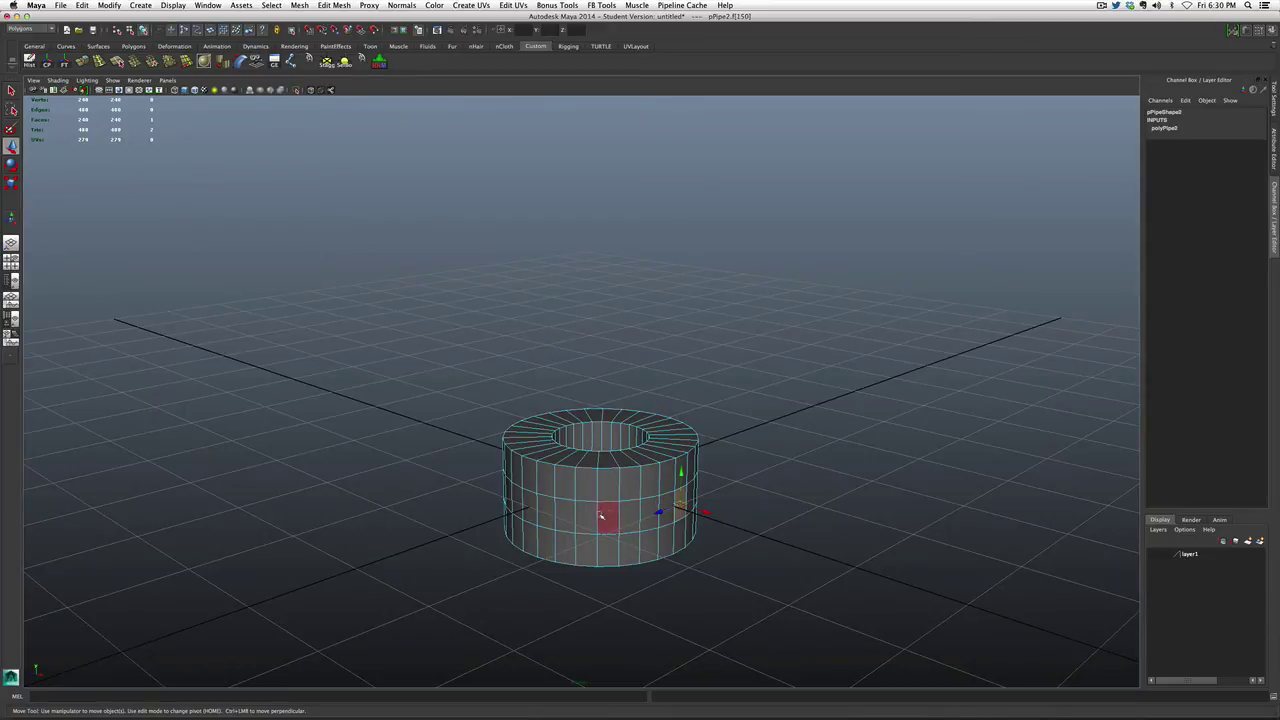
click(560, 513)
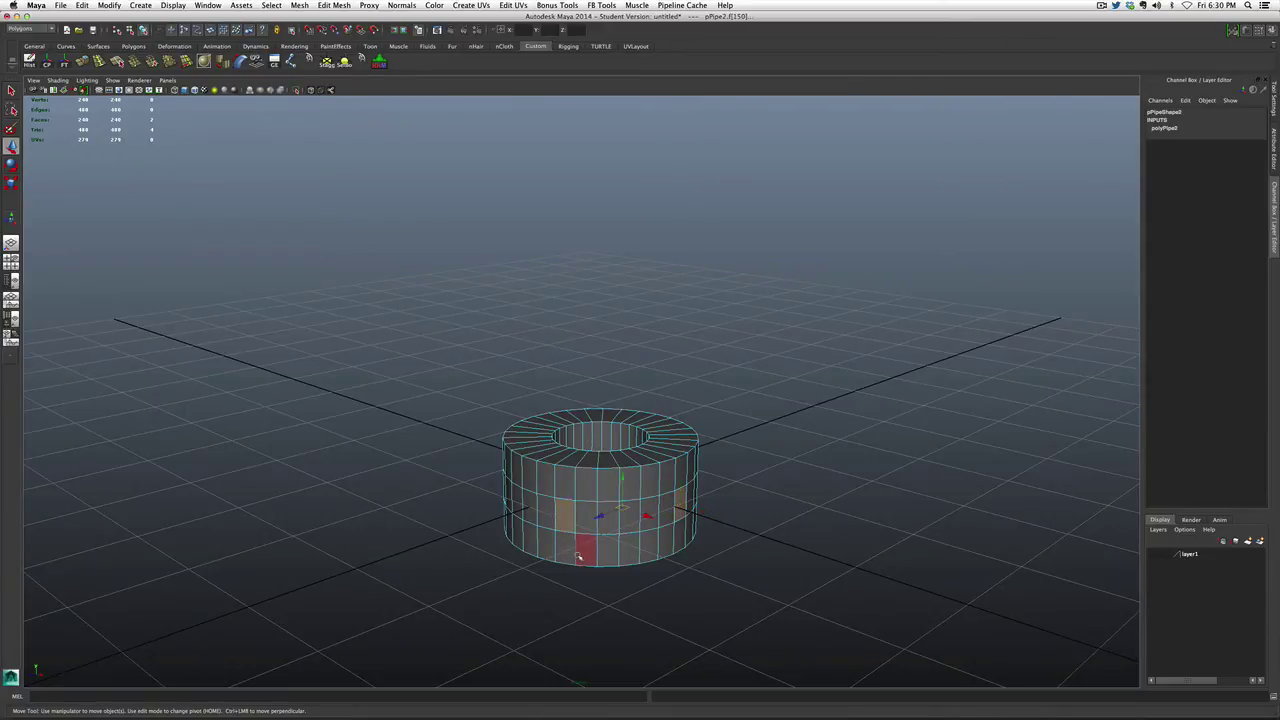
alt+drag(586, 545, 667, 554)
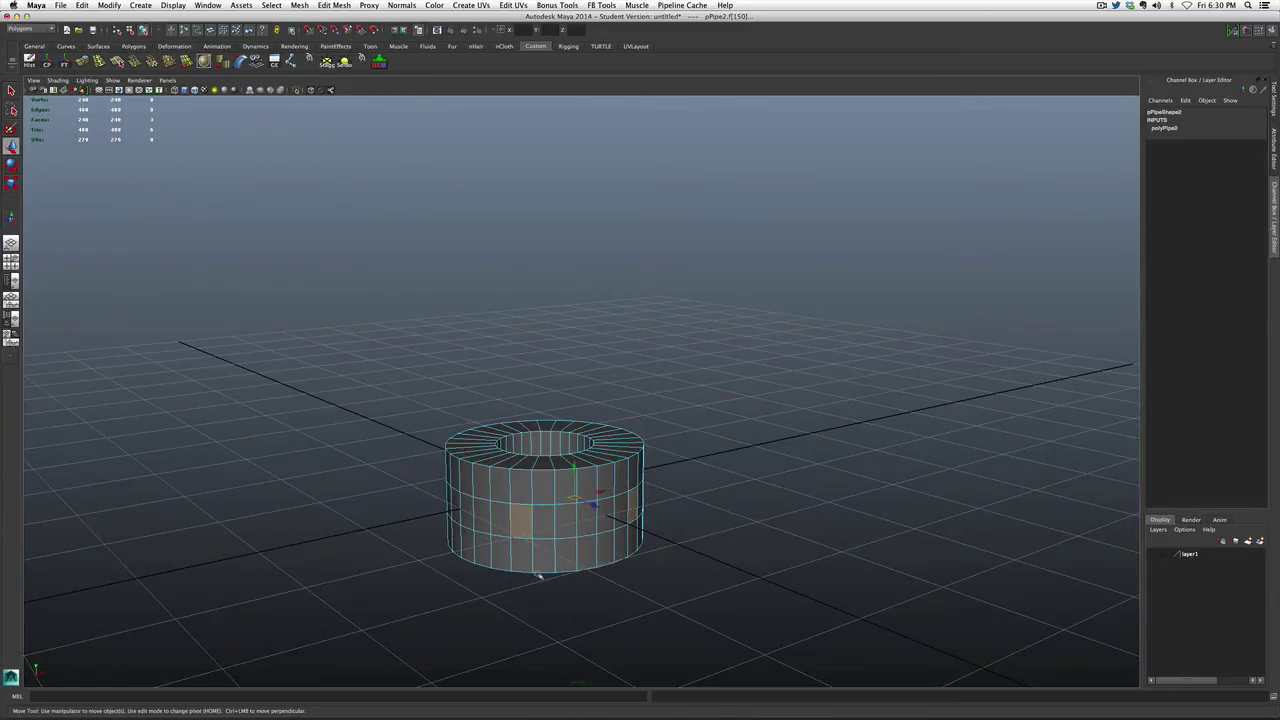
alt+drag(517, 531, 613, 560)
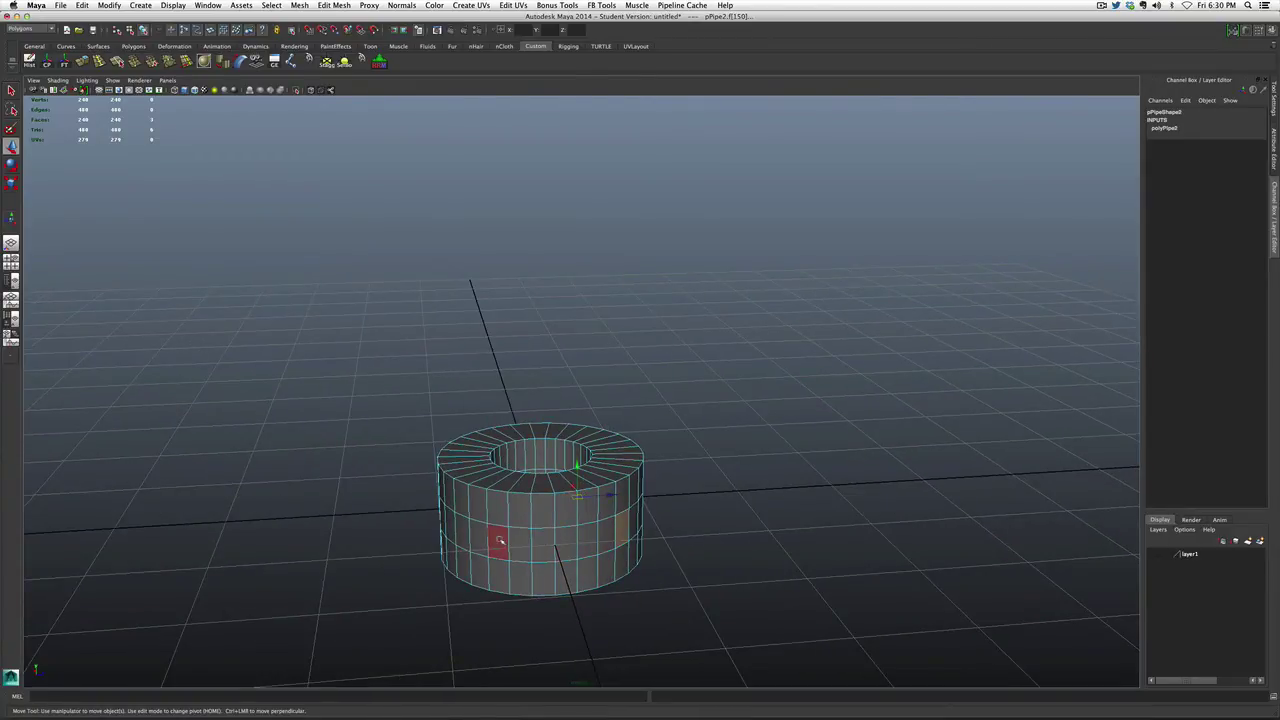
alt+drag(514, 538, 609, 559)
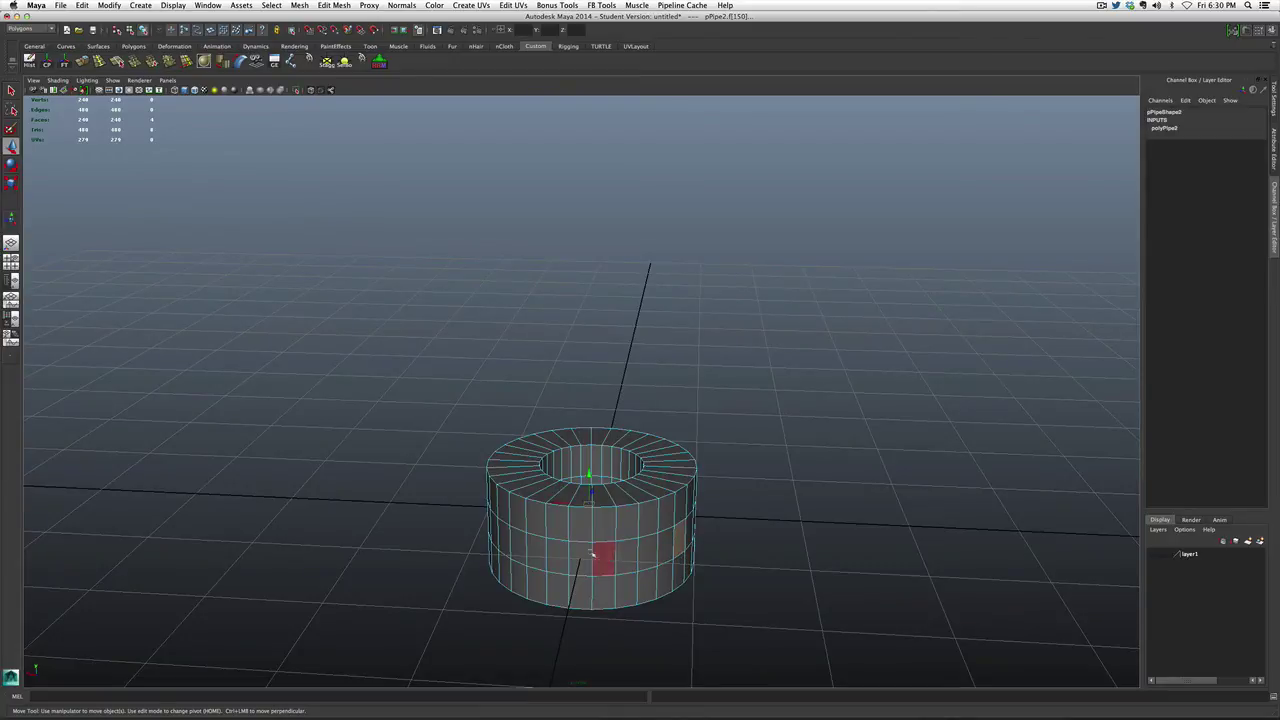
shift+click(557, 552)
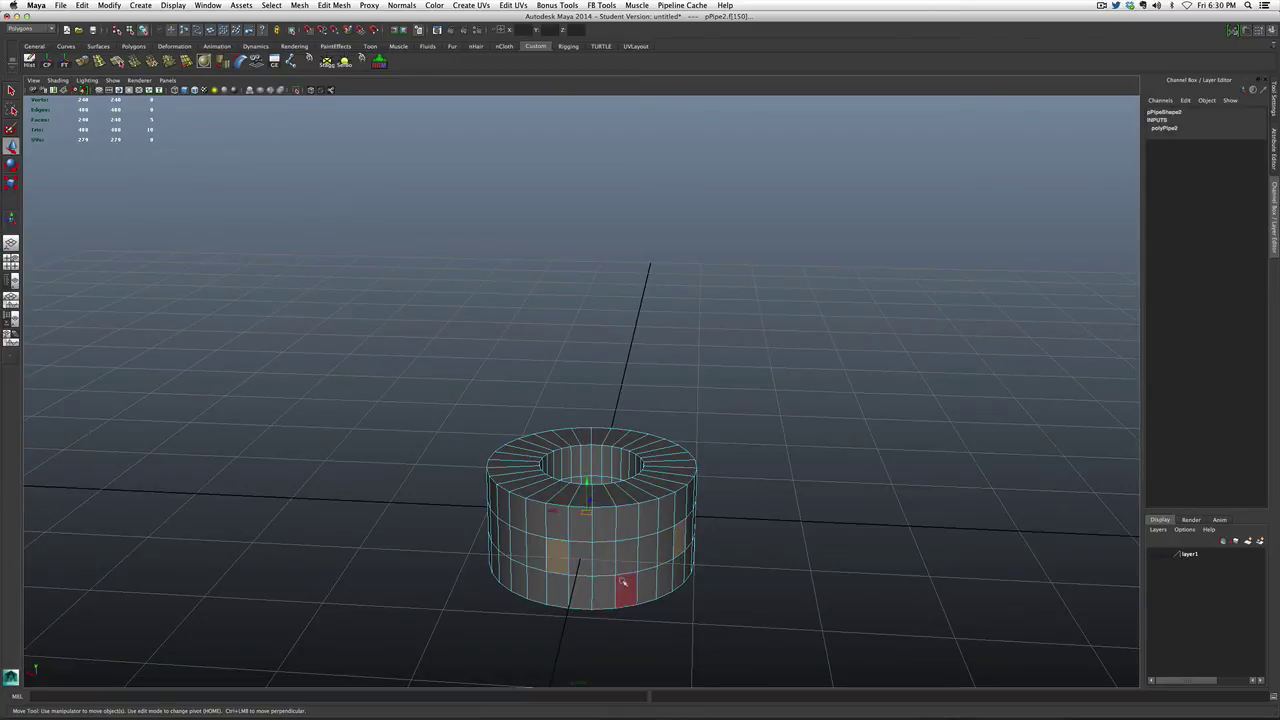
alt+drag(620, 592, 503, 580)
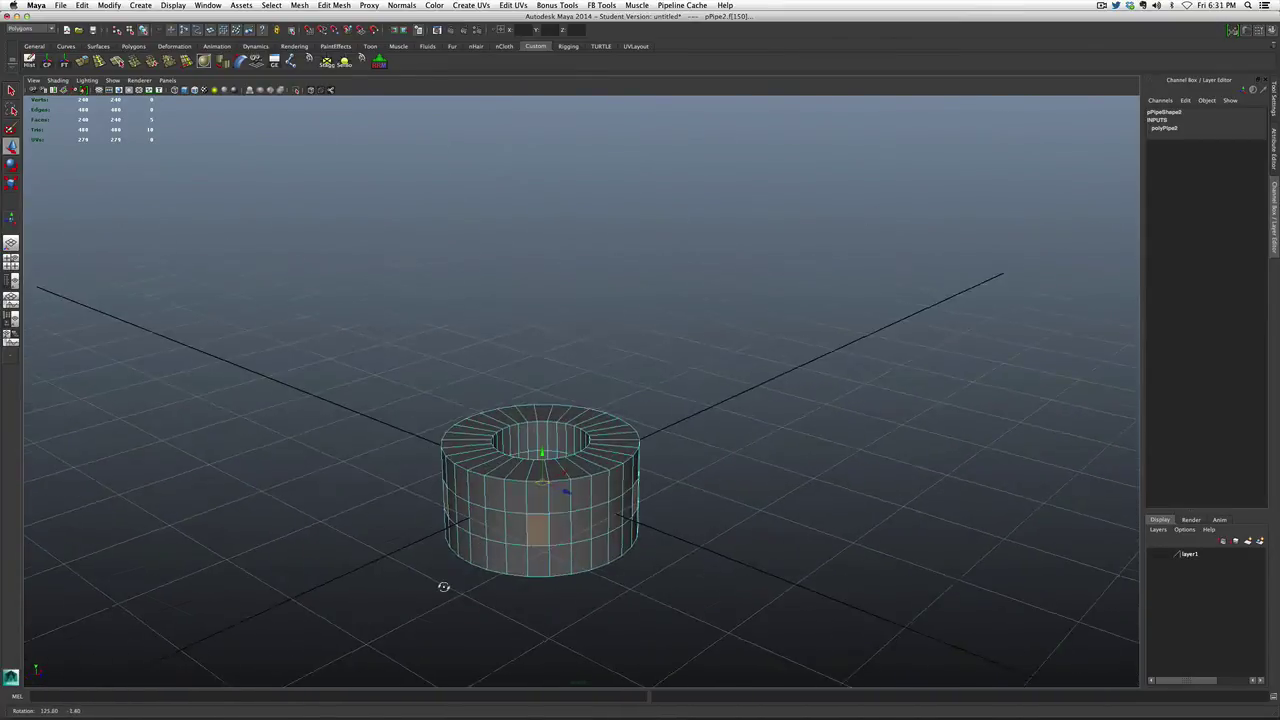
- Extrude the five selected faces outward into long spokes with a thickness of about 5.6
scroll(443, 587, down, 3)
scroll(515, 508, up, 2)
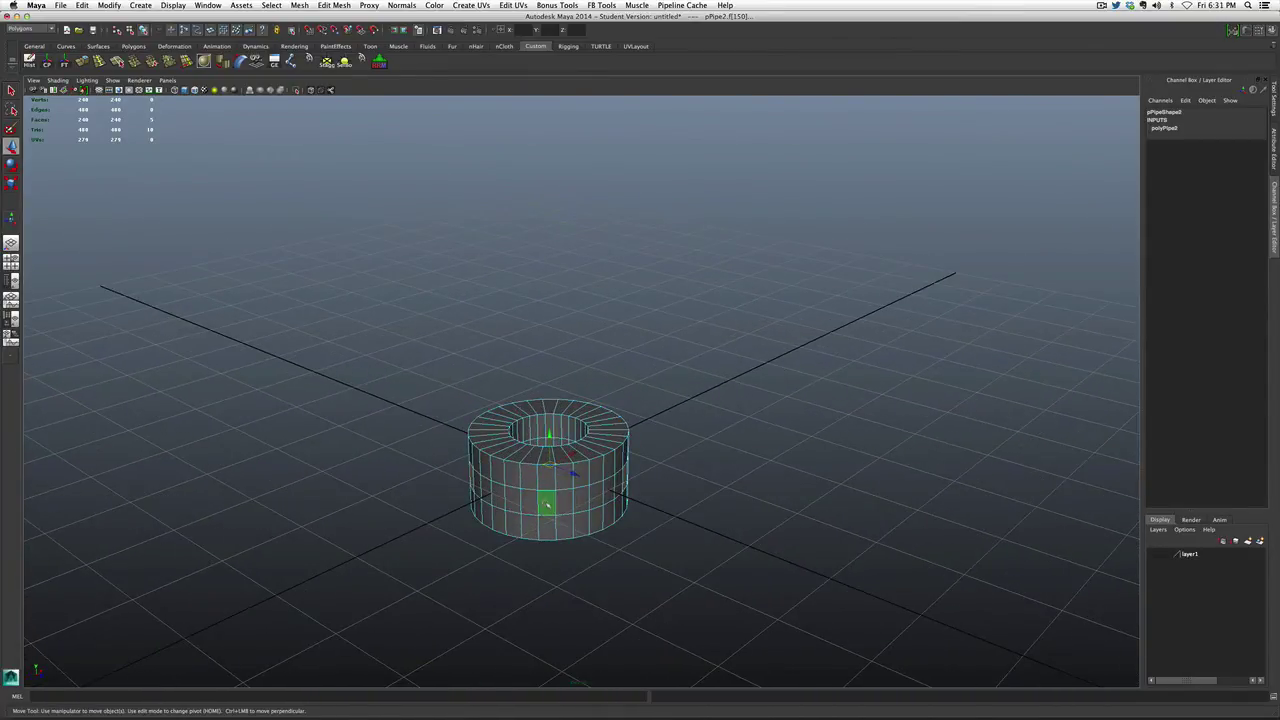
shift+right_drag(547, 505, 548, 527)
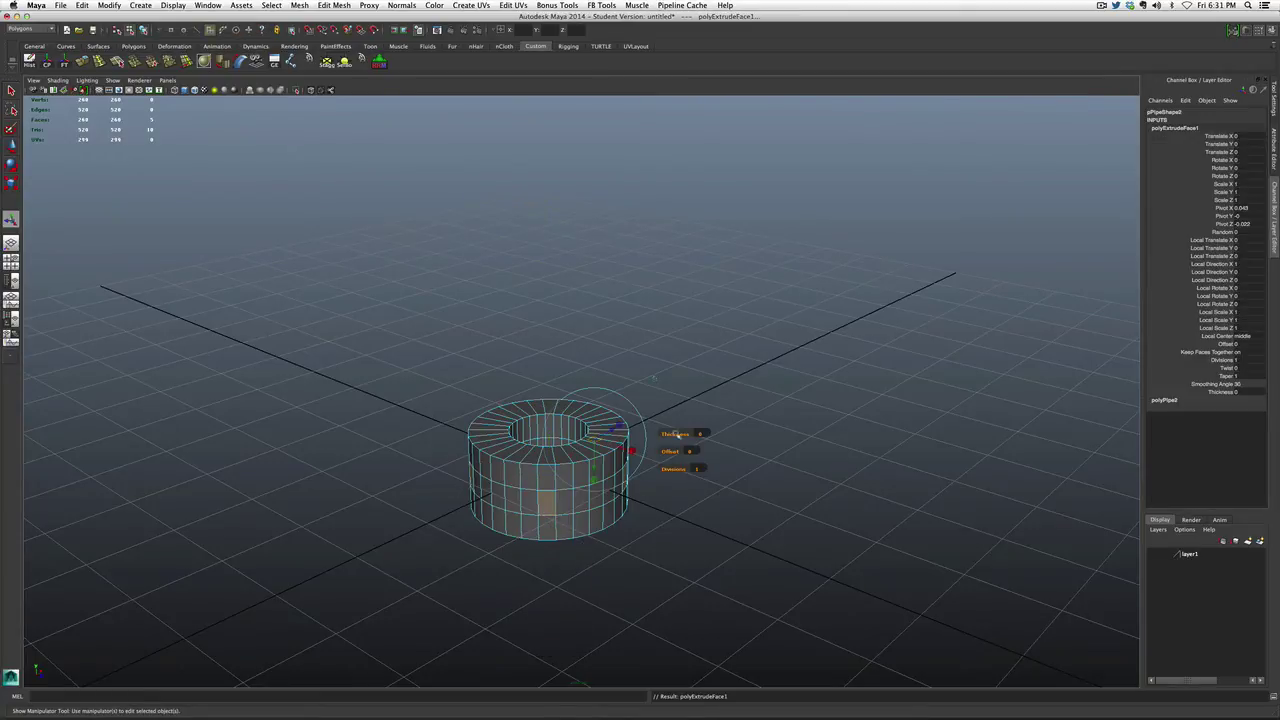
drag(676, 434, 698, 434)
scroll(697, 434, down, 4)
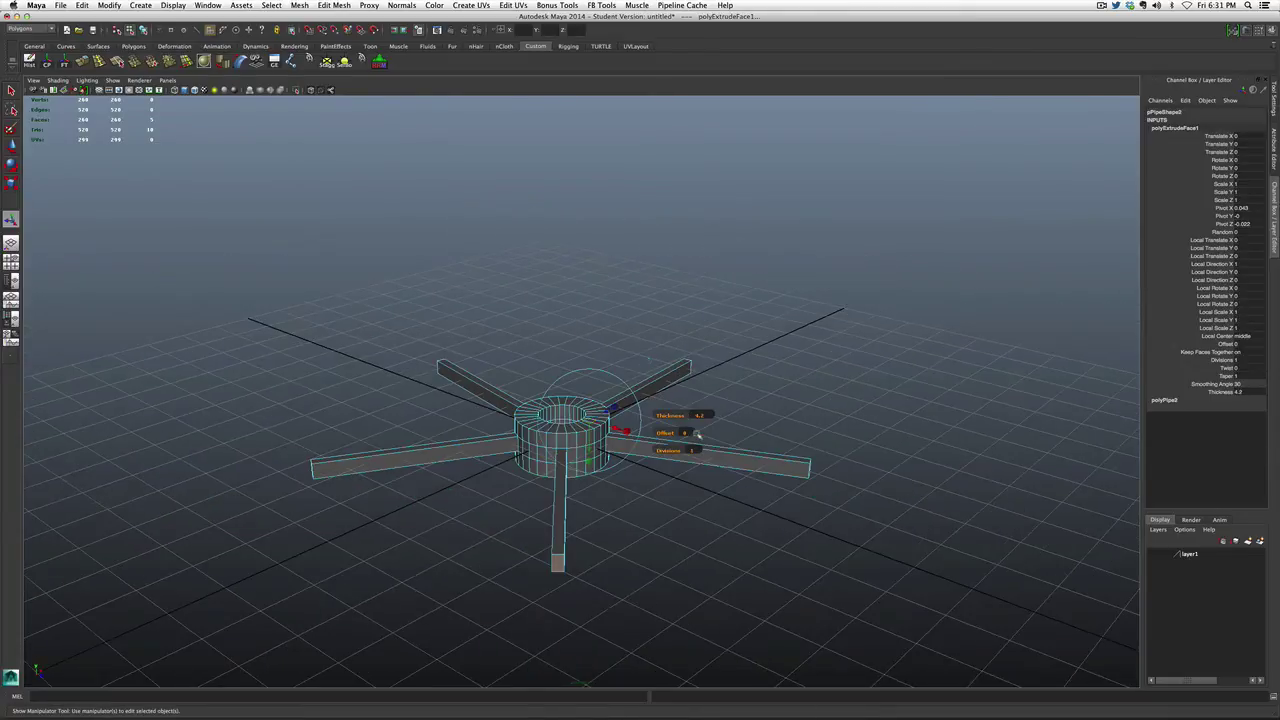
drag(680, 414, 689, 414)
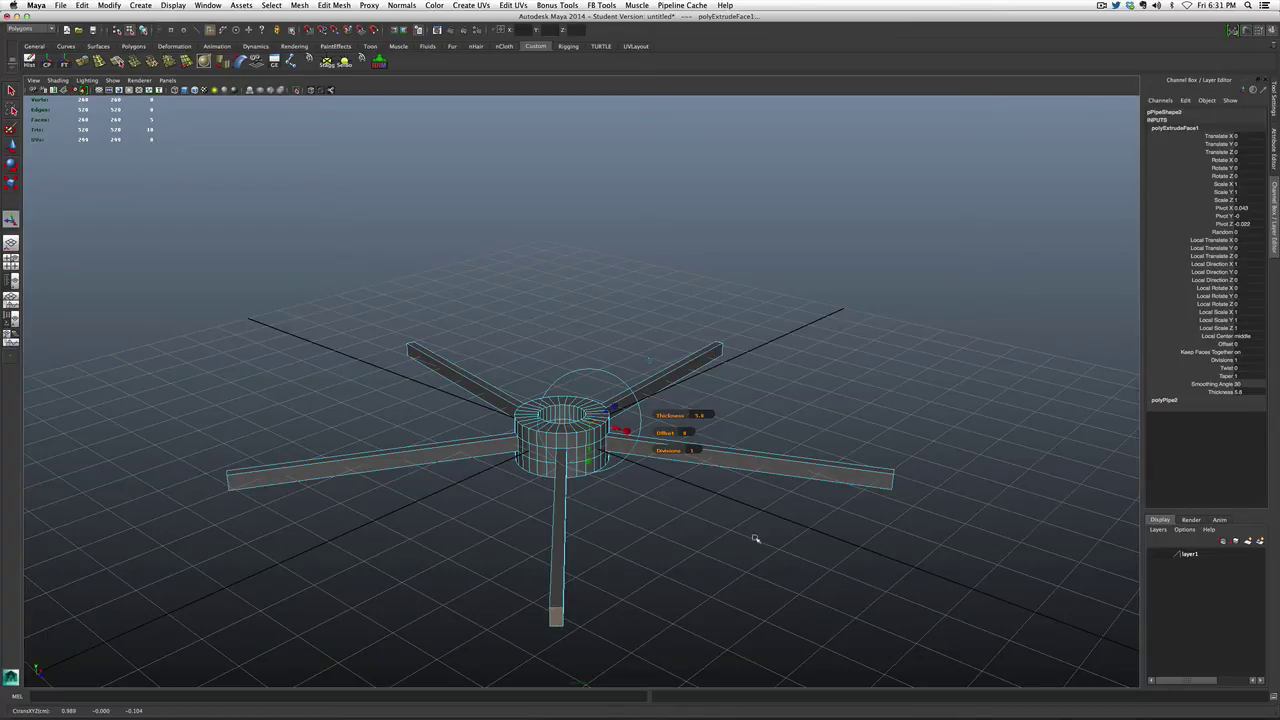
- Extrude the five spoke ends again with a thickness of 0.2 and clear the selection
key(g)
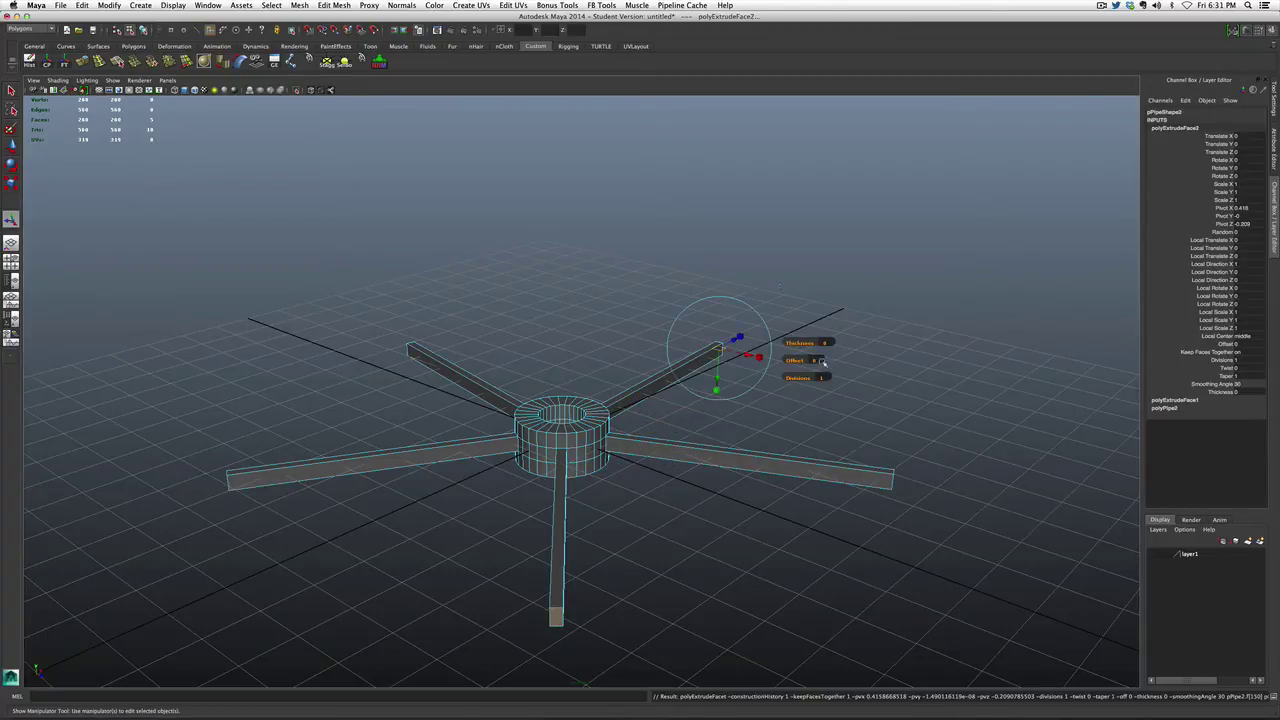
drag(809, 345, 820, 345)
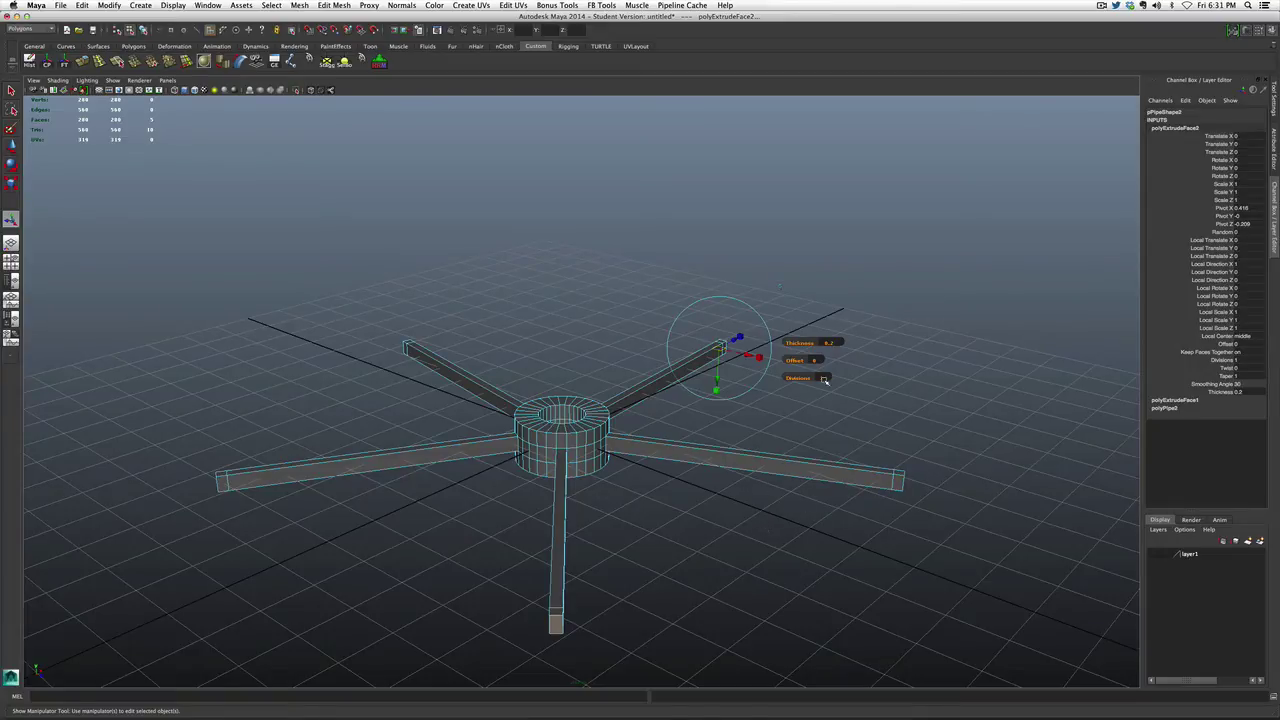
click(838, 408)
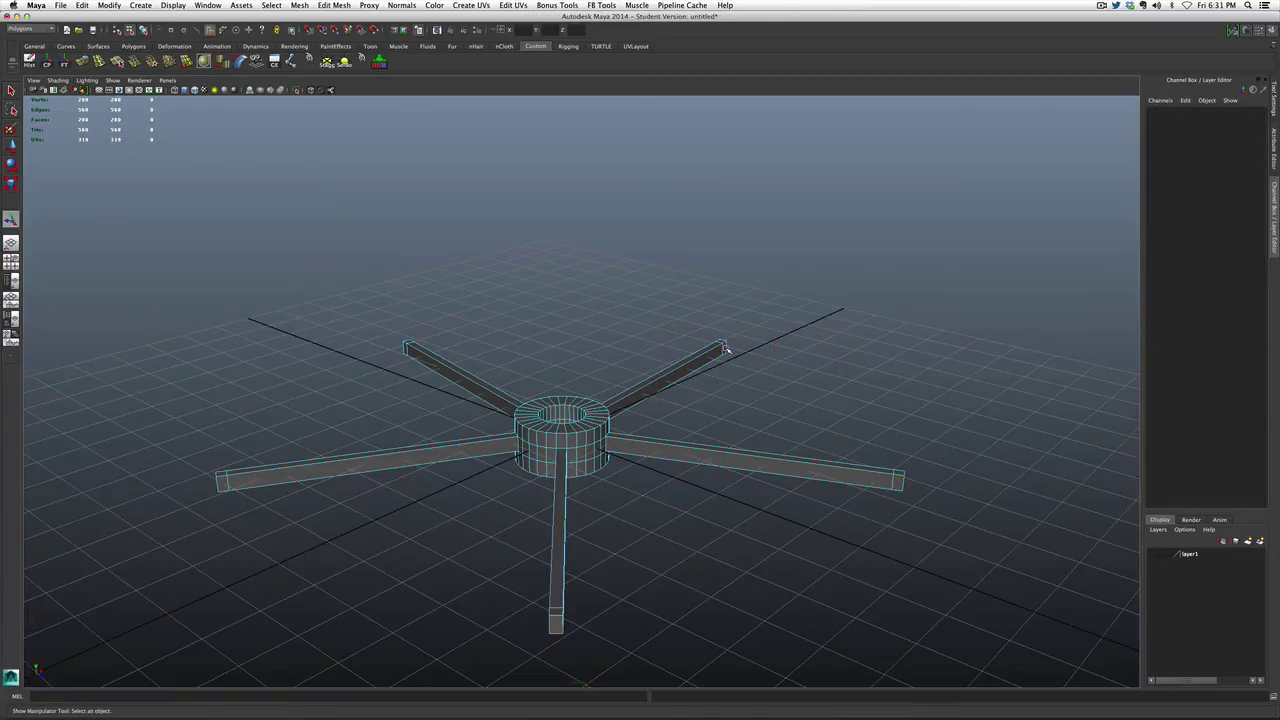
- Select the same side face on the short end segment of each of the five spokes
click(726, 349)
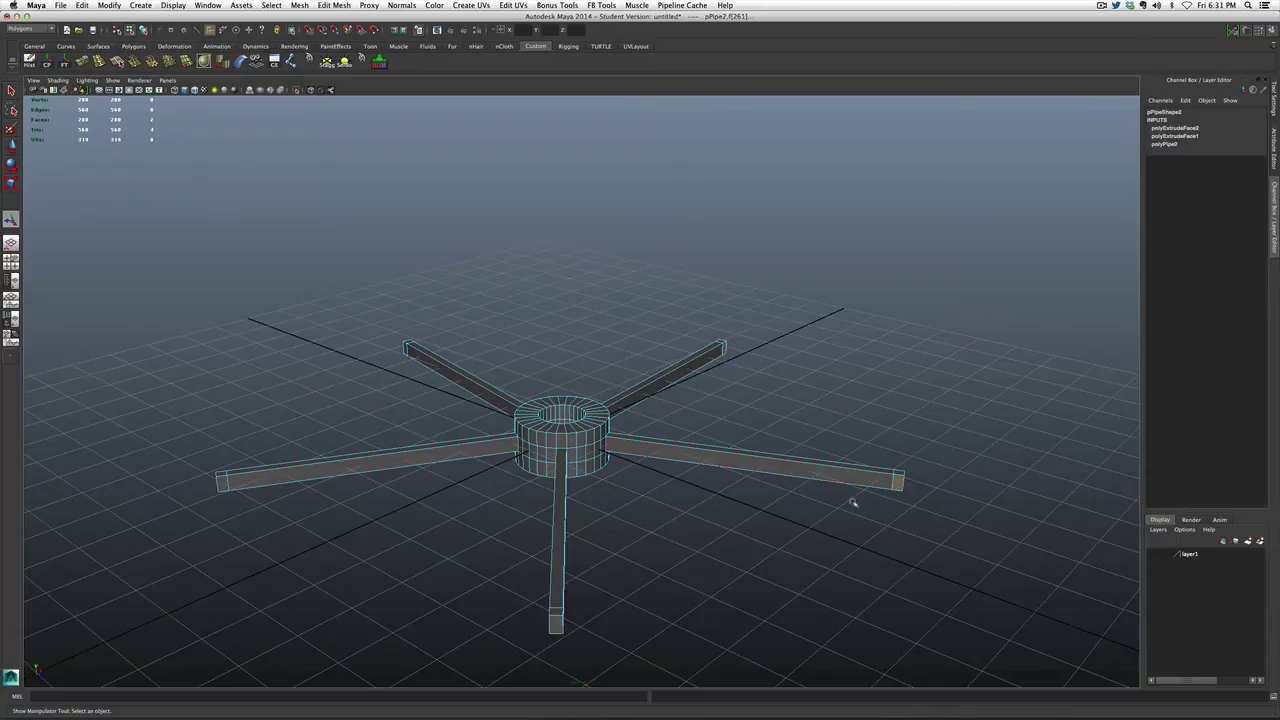
alt+drag(651, 586, 780, 580)
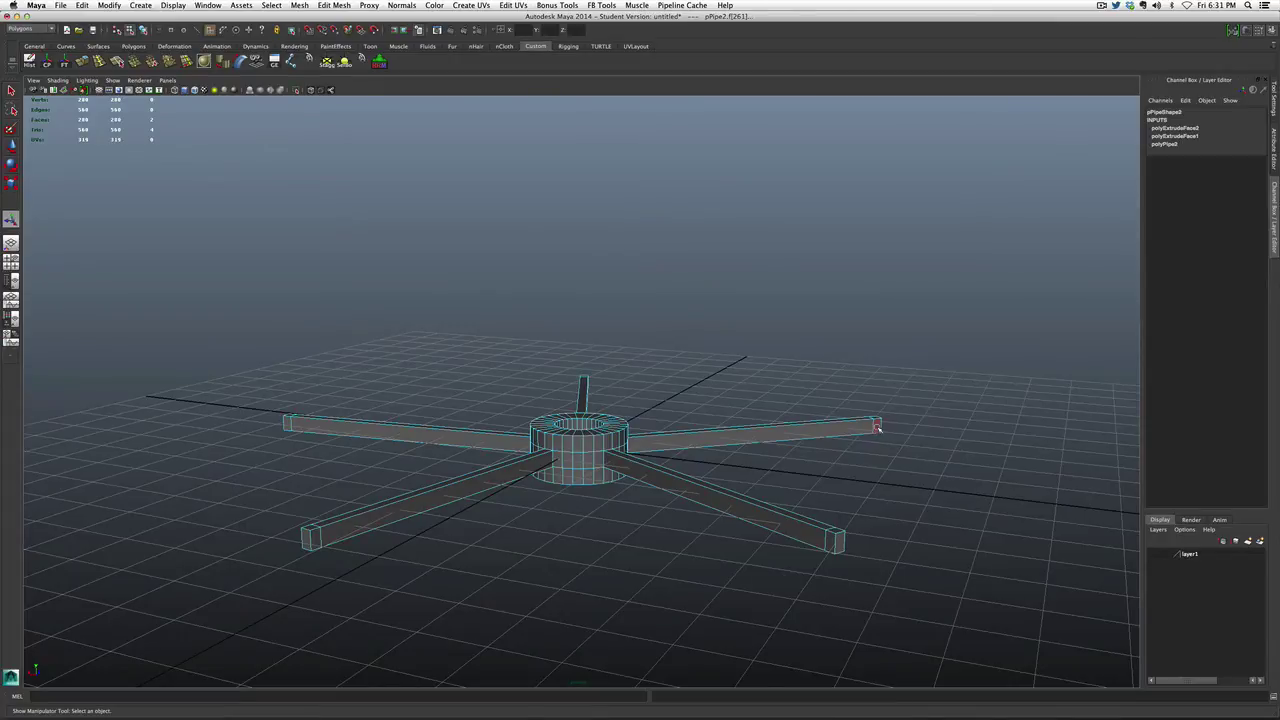
alt+drag(697, 589, 820, 563)
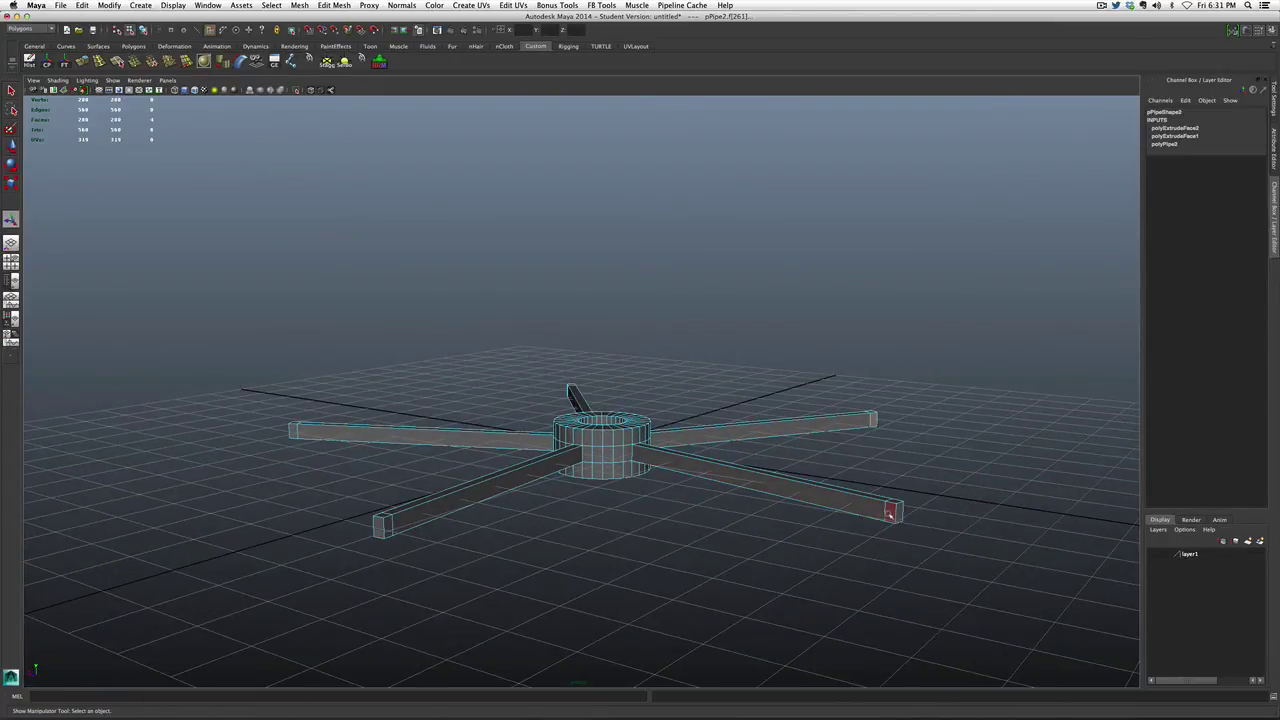
alt+drag(694, 571, 779, 581)
- Extrude the selected spoke-tip side faces outward along local Z and scale them to about 0.33 in local X to form tapered hooks
key(ctrl+e)
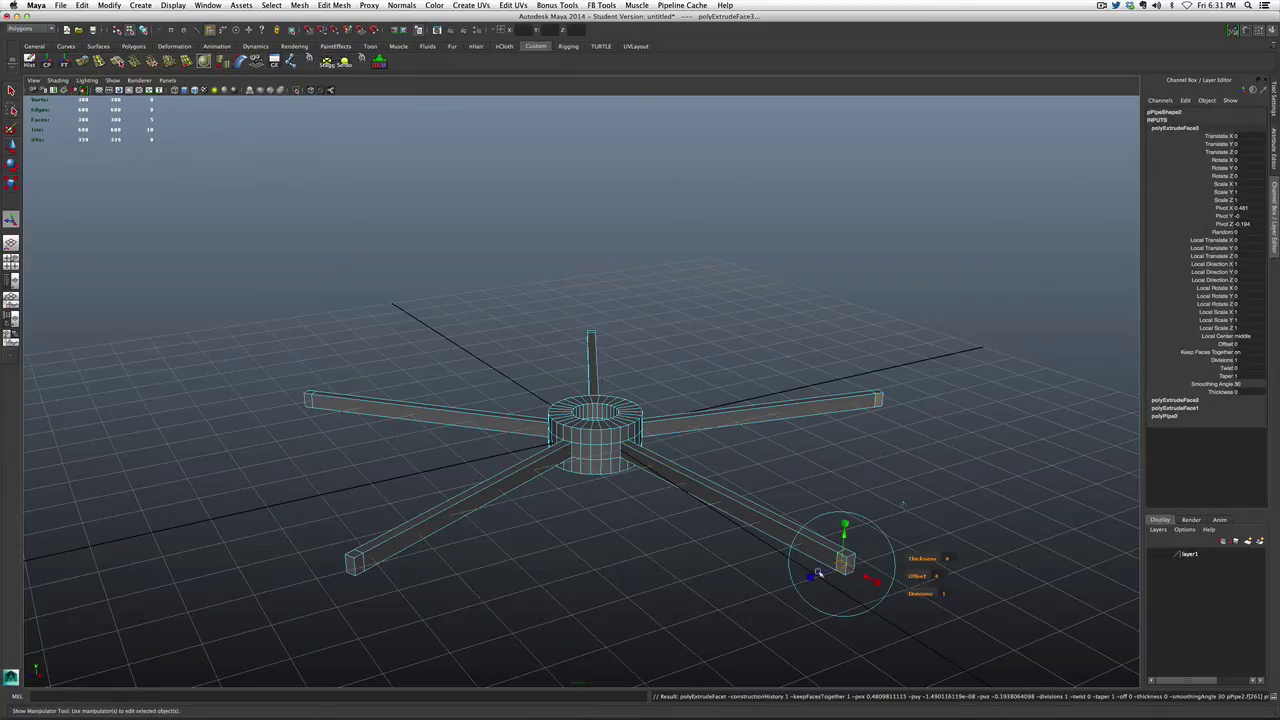
drag(818, 573, 808, 576)
key(t)
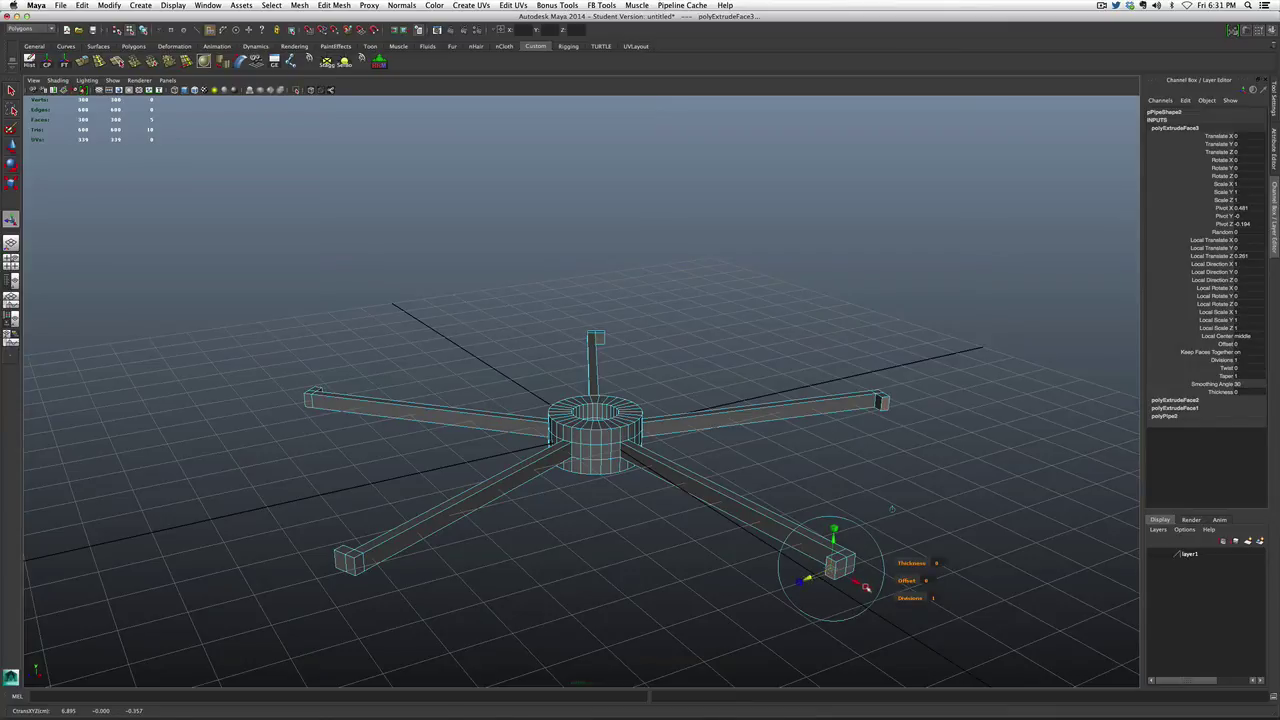
click(866, 588)
drag(862, 586, 843, 574)
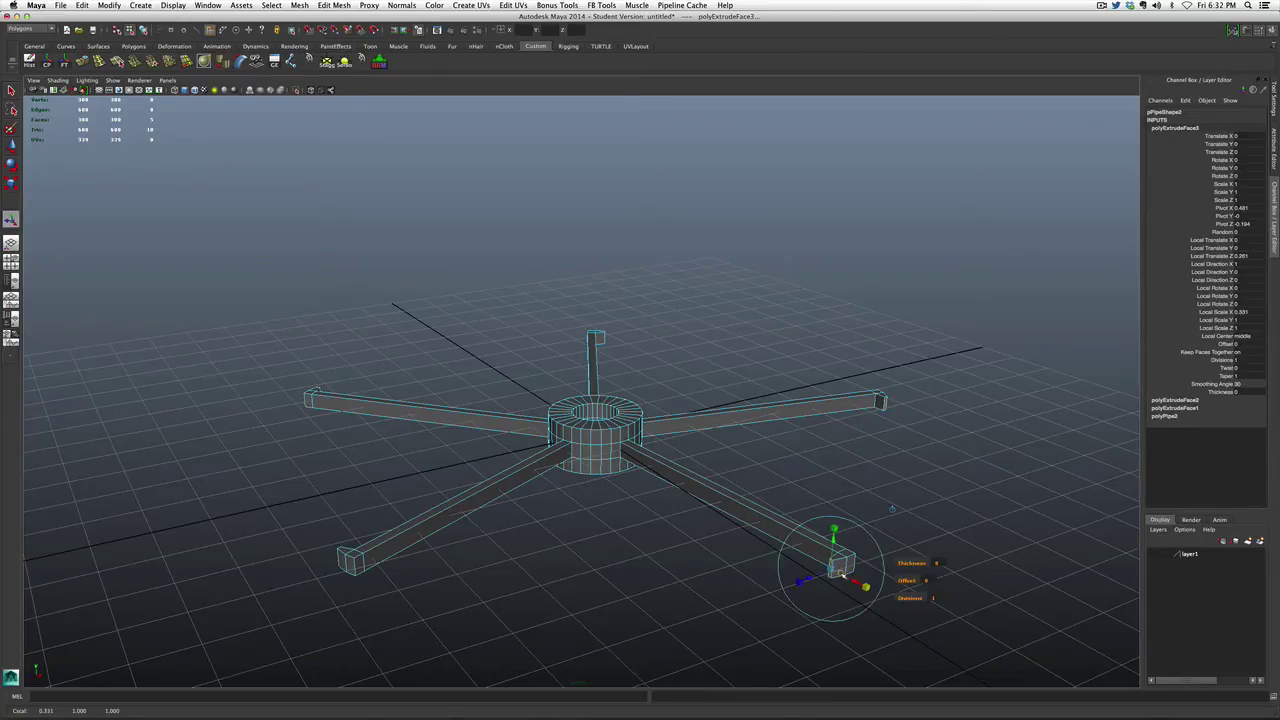
- Return the spoked wheel to object mode and assign the existing red Lambert material to it
right_click(586, 435)
click(599, 438)
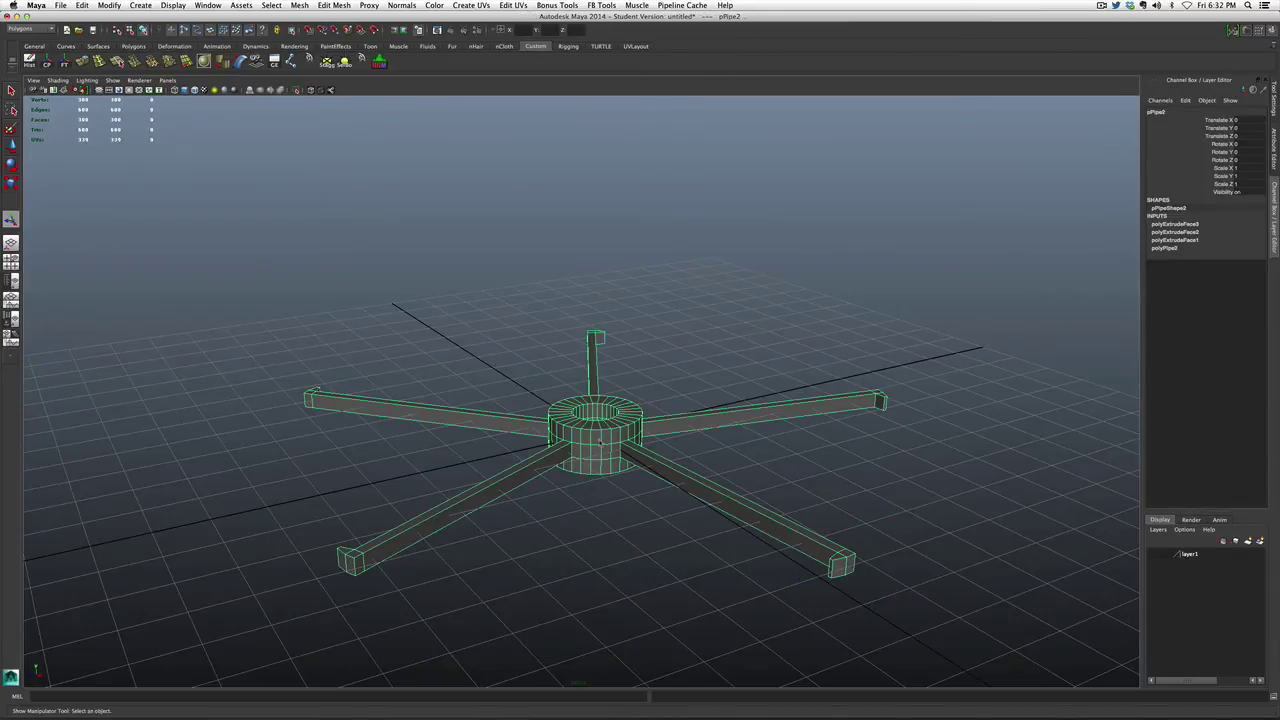
right_click(600, 440)
mouse_move(626, 634)
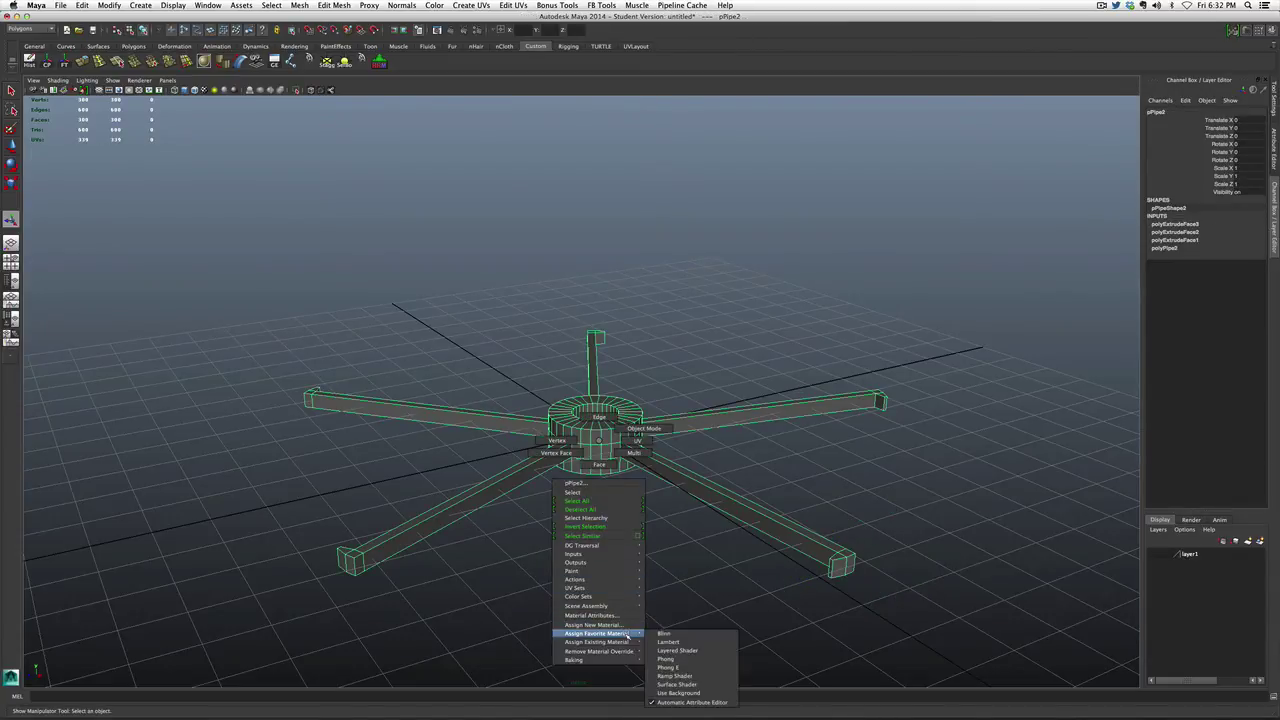
click(668, 641)
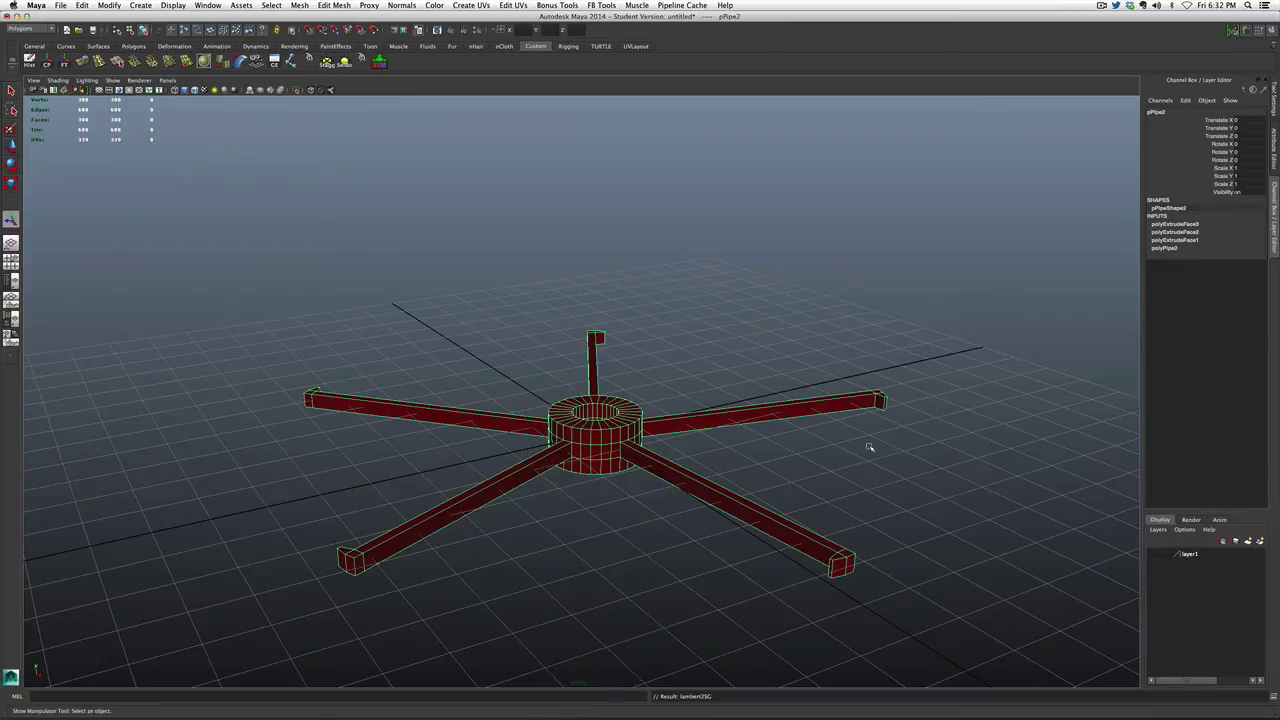
- Set the wheel's Rotate Z to 90 so it stands upright, and make layer1 visible again
click(1256, 160)
key(Return)
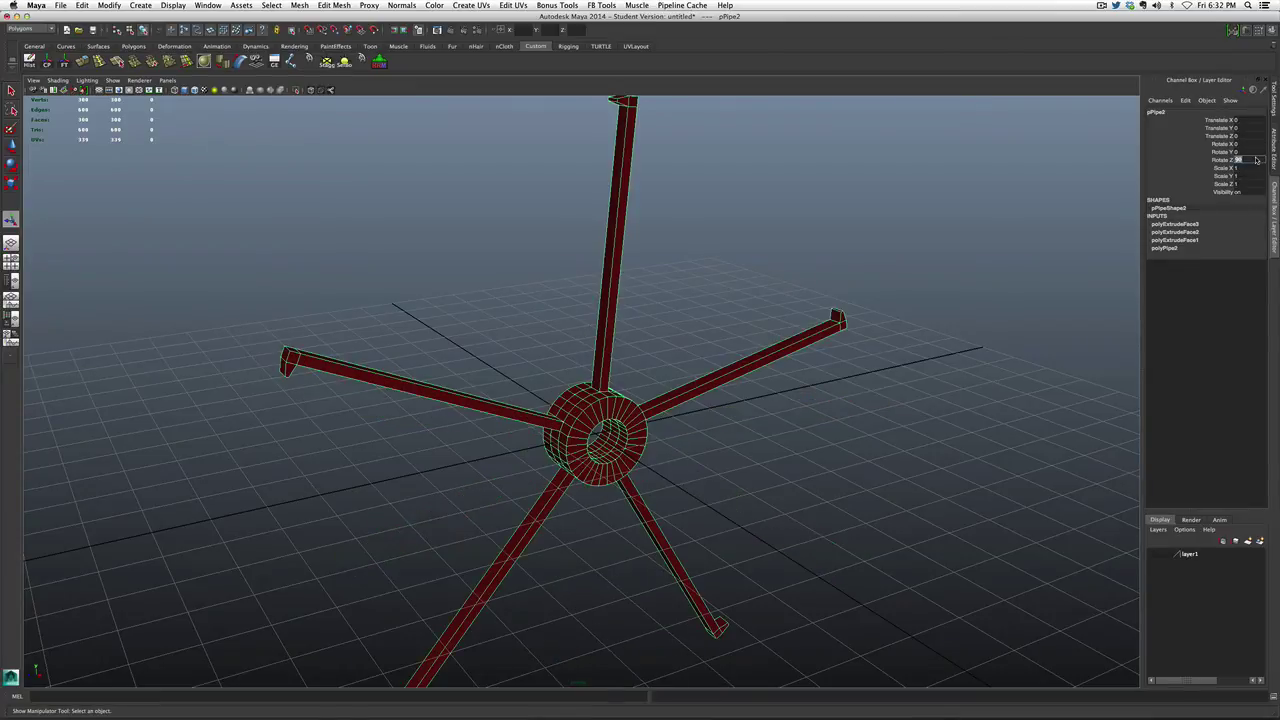
click(1154, 554)
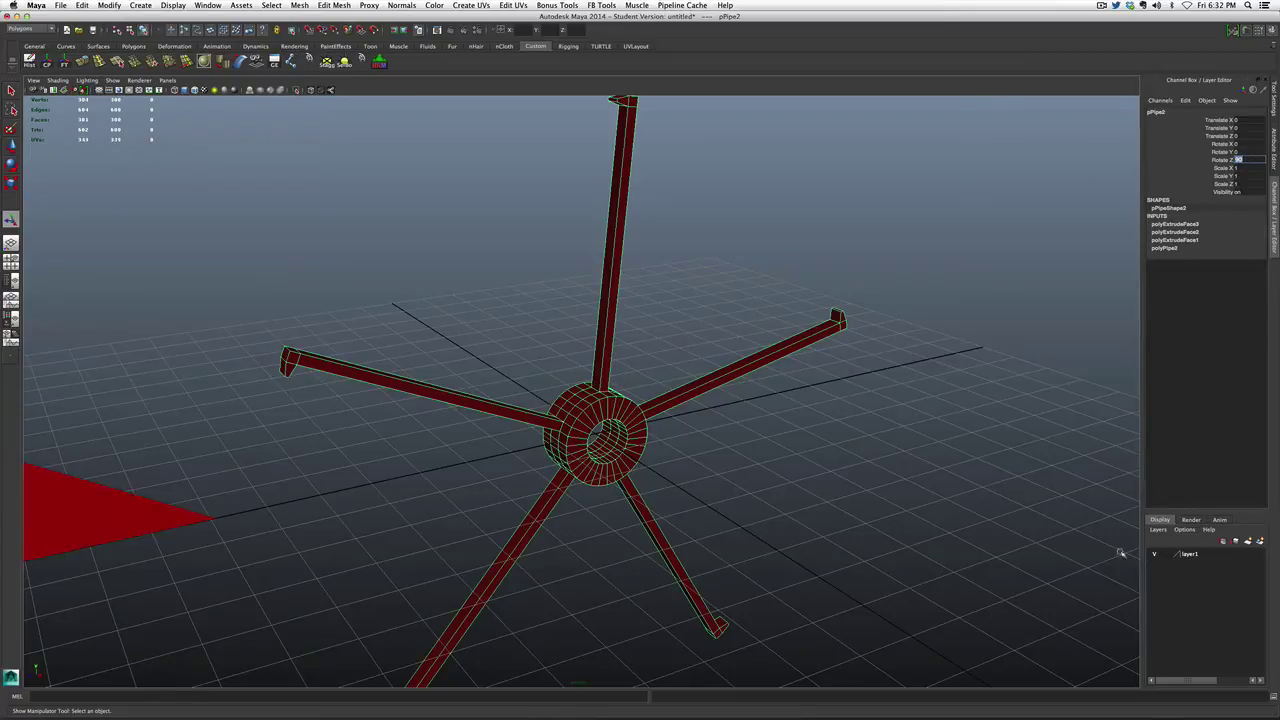
- Deselect the wheel, switch to the side view and hide the grid to show all four shapes
click(880, 529)
key(space)
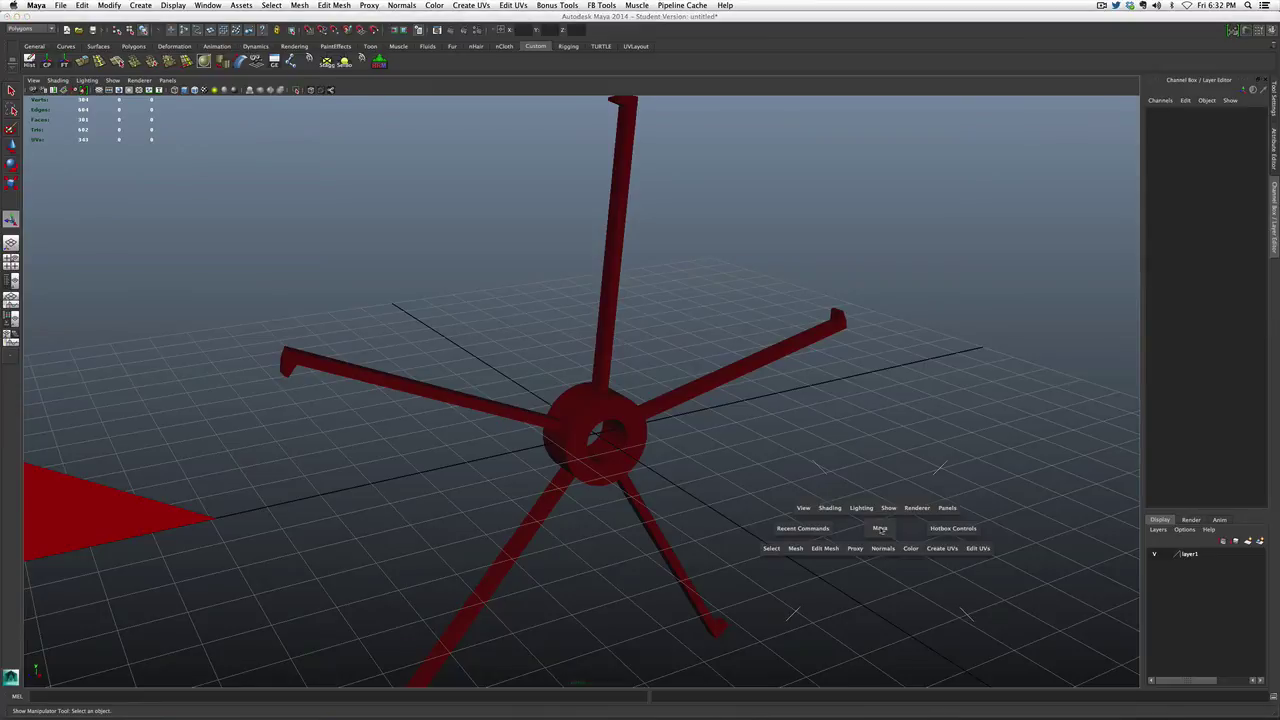
drag(881, 529, 912, 529)
scroll(903, 520, down, 2)
scroll(834, 500, up, 3)
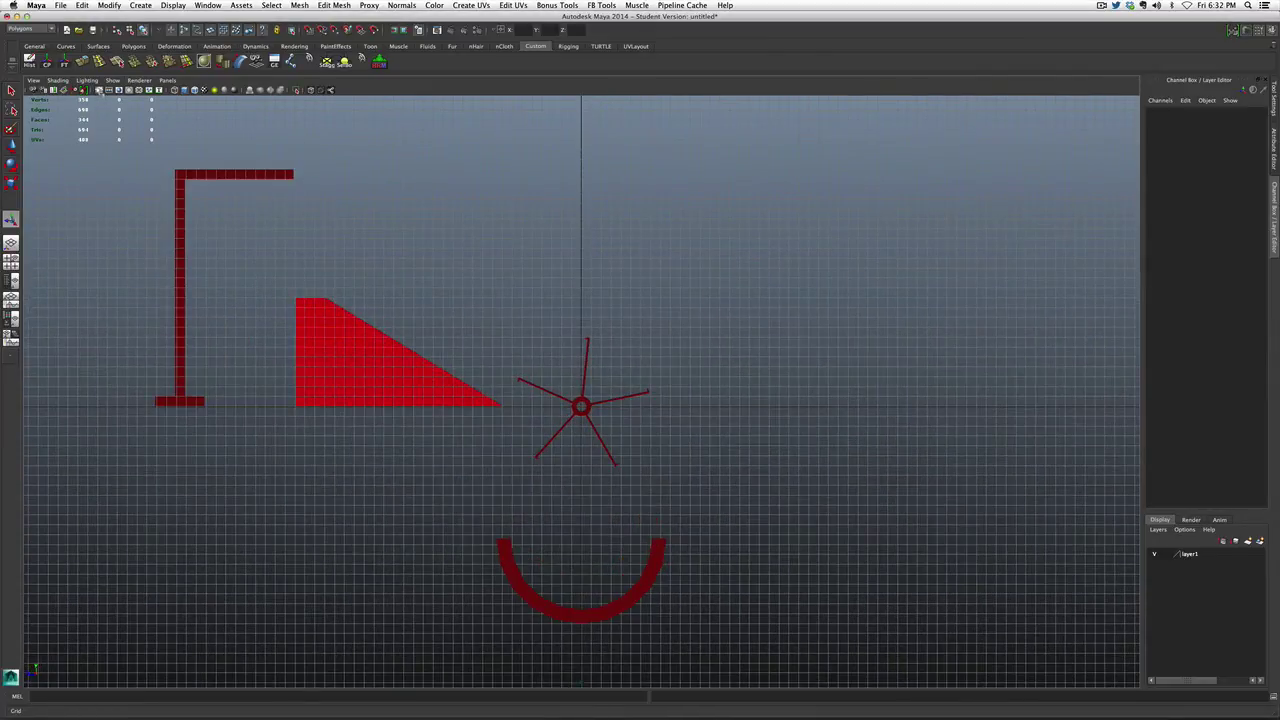
click(99, 90)
scroll(474, 209, down, 3)
scroll(474, 209, up, 4)
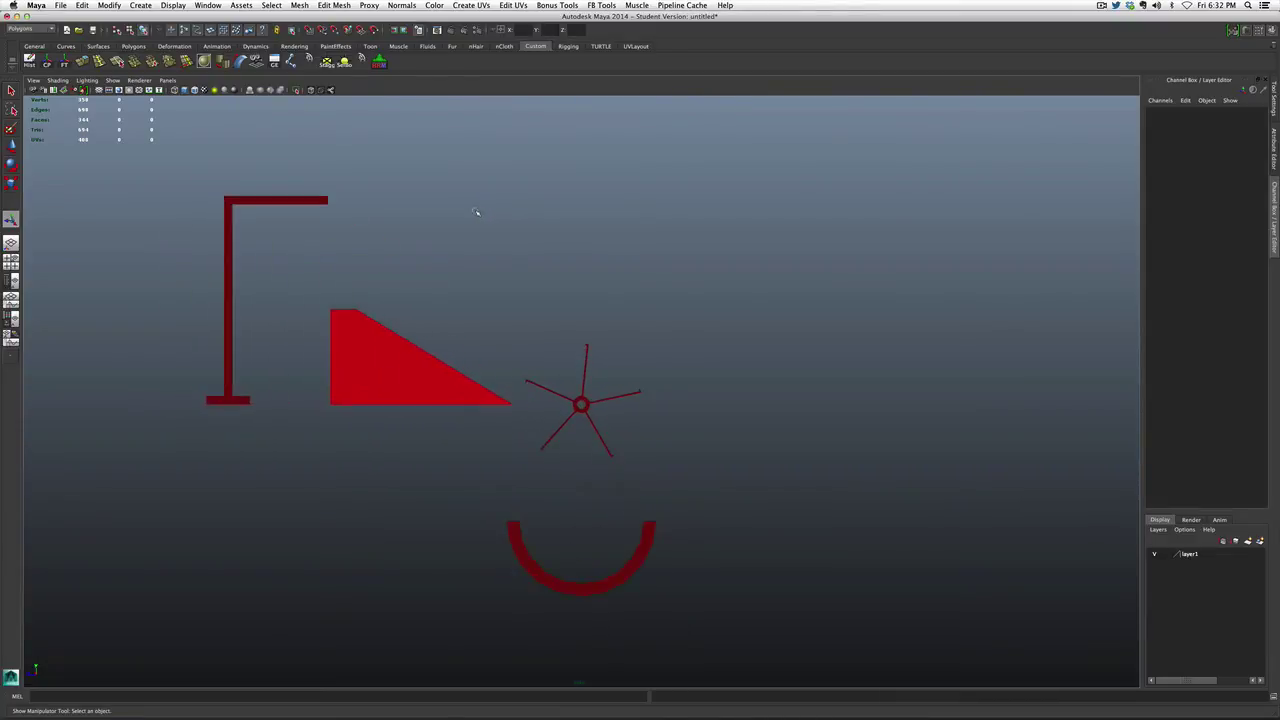
- Move the spoked wheel up past the bracket-shaped post, to about 36.57 in Translate Y and 51.3 in Translate Z
scroll(476, 211, down, 2)
drag(570, 344, 195, 128)
key(w)
alt+middle_drag(454, 155, 462, 265)
click(430, 249)
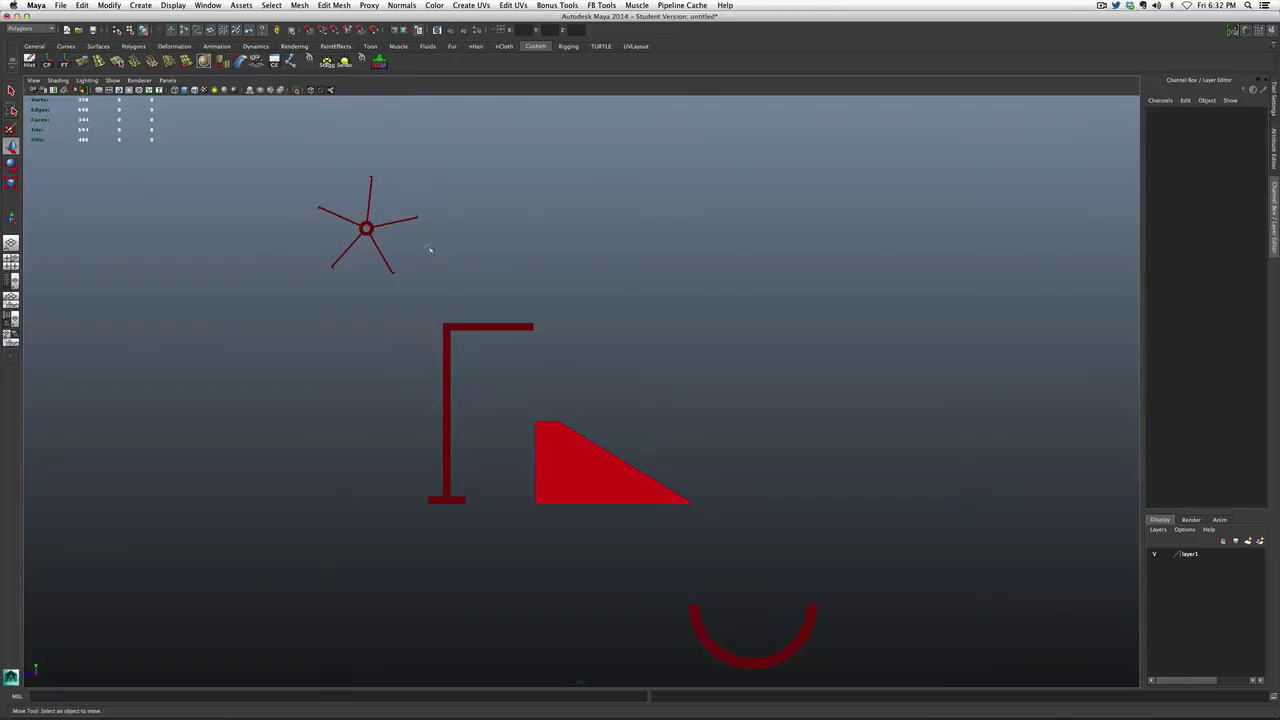
- Rotate the spoked wheel about its own axis to a Rotate Y of about -38.2
click(365, 230)
key(e)
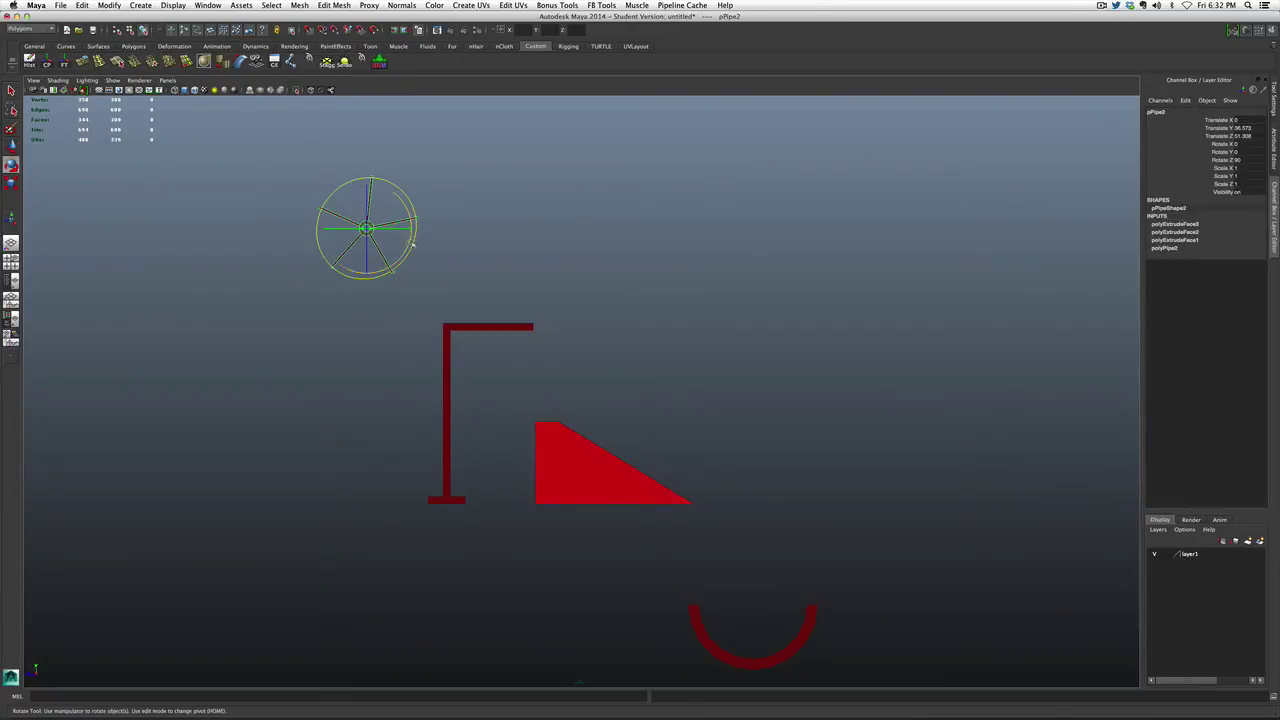
drag(410, 243, 402, 138)
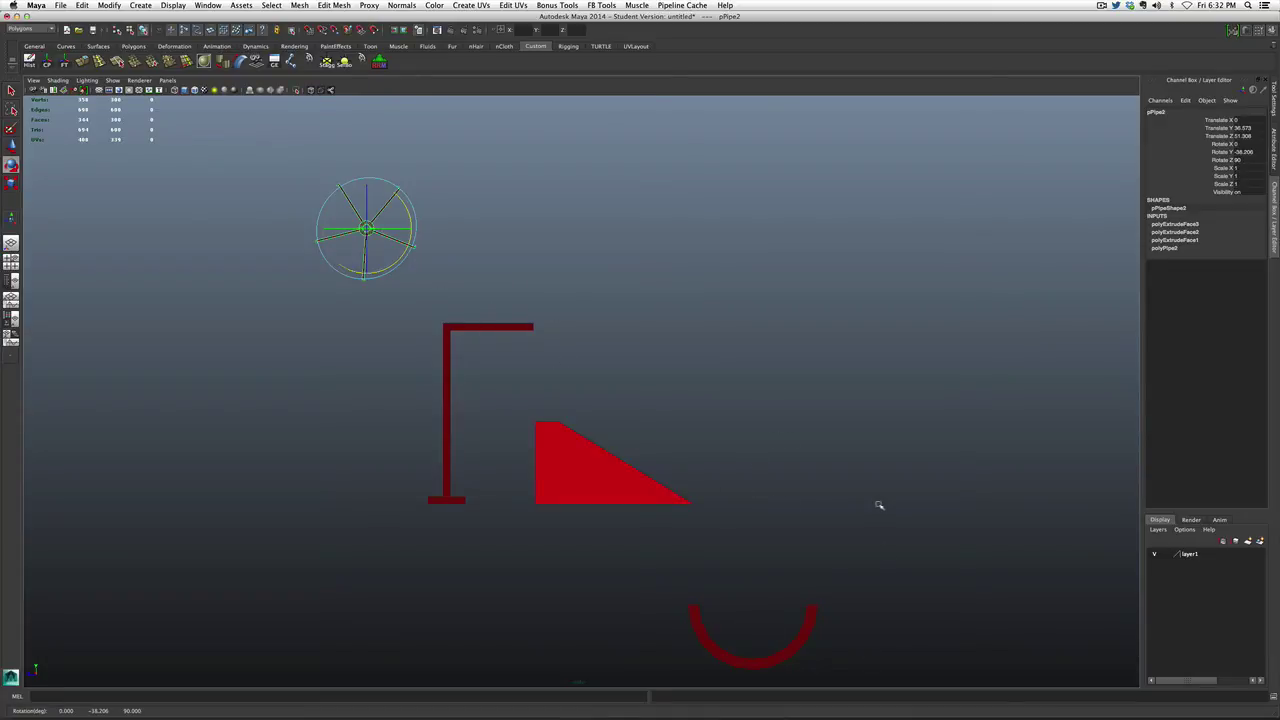
click(806, 436)
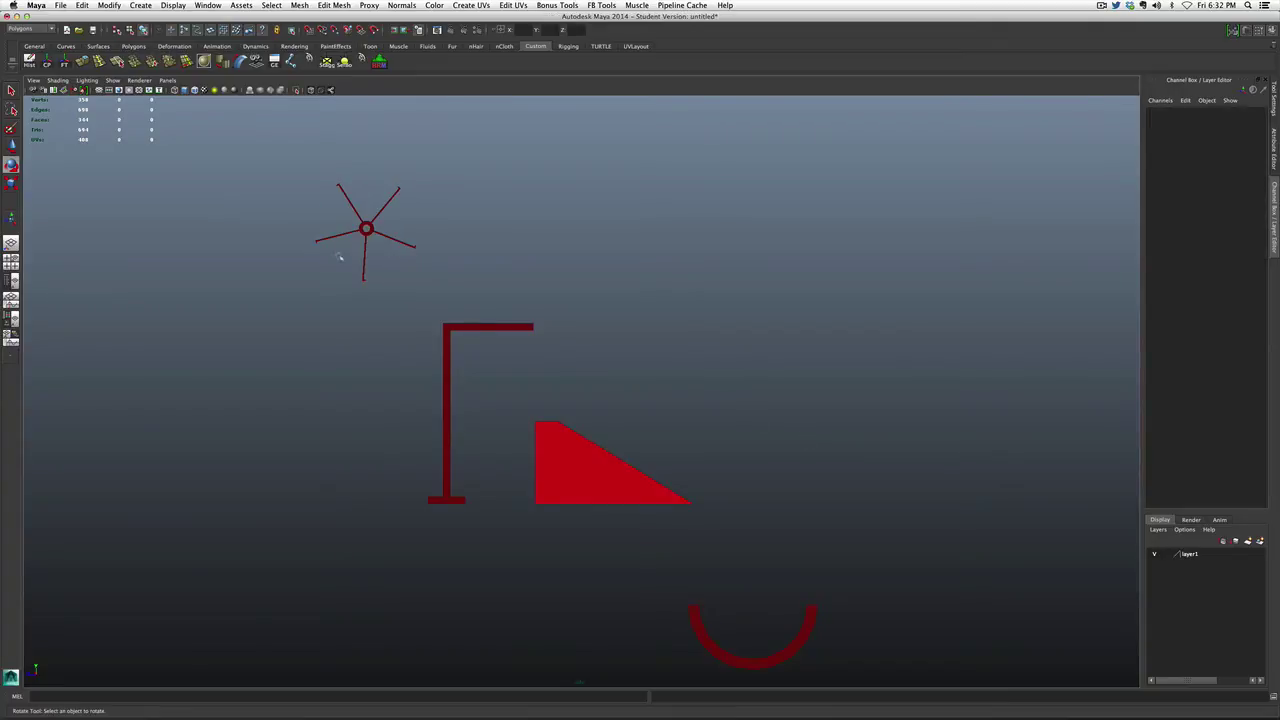
- Scale the spoked wheel up uniformly to about 2.4
click(364, 230)
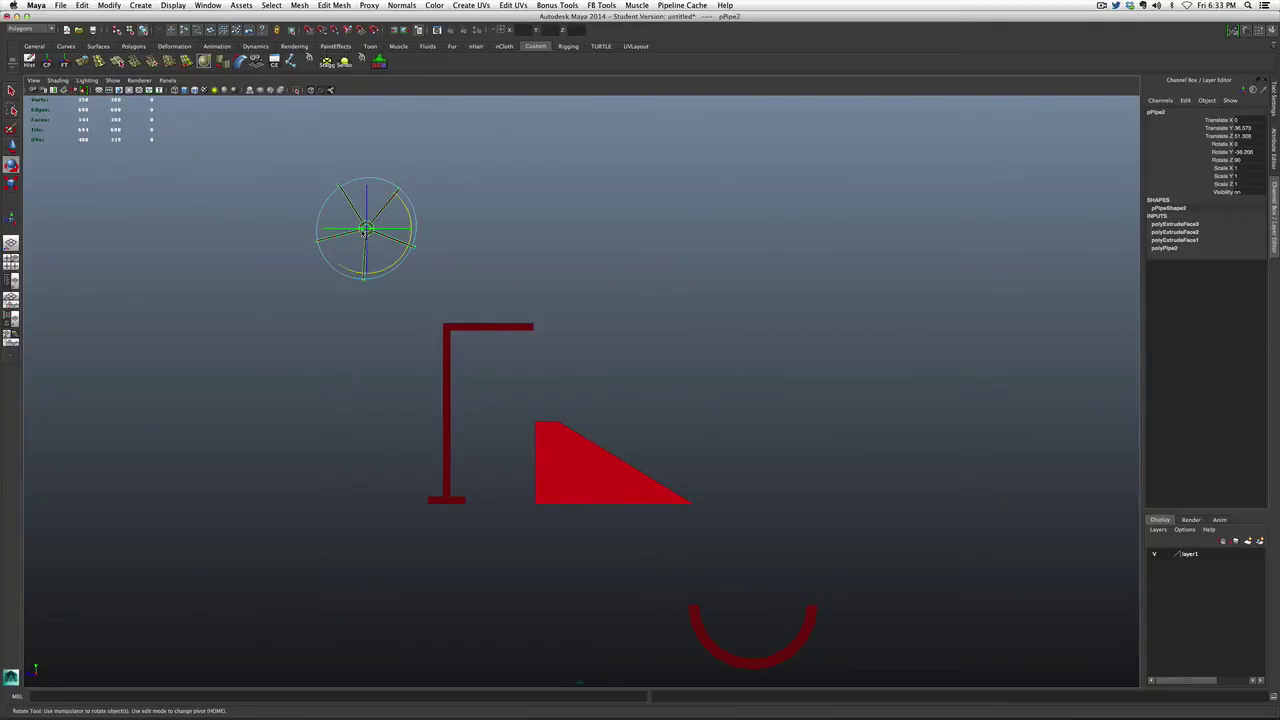
key(r)
drag(366, 229, 428, 277)
click(518, 227)
click(422, 275)
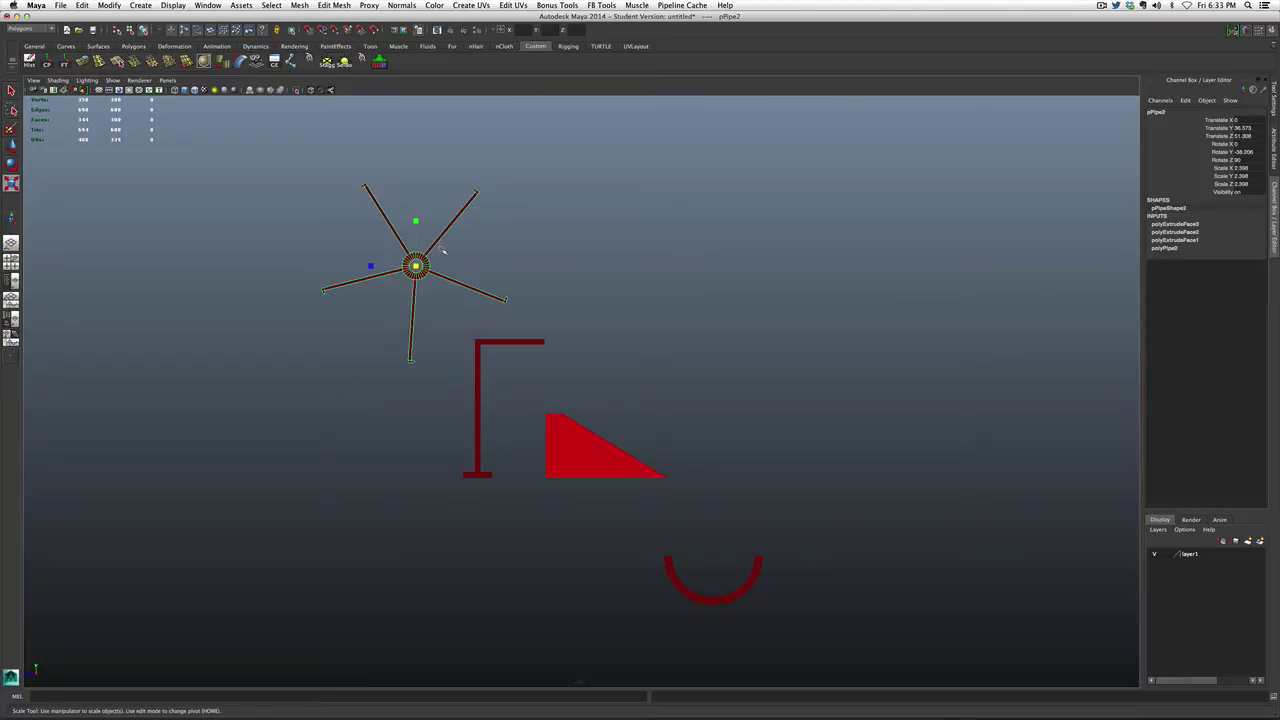
scroll(442, 250, up, 2)
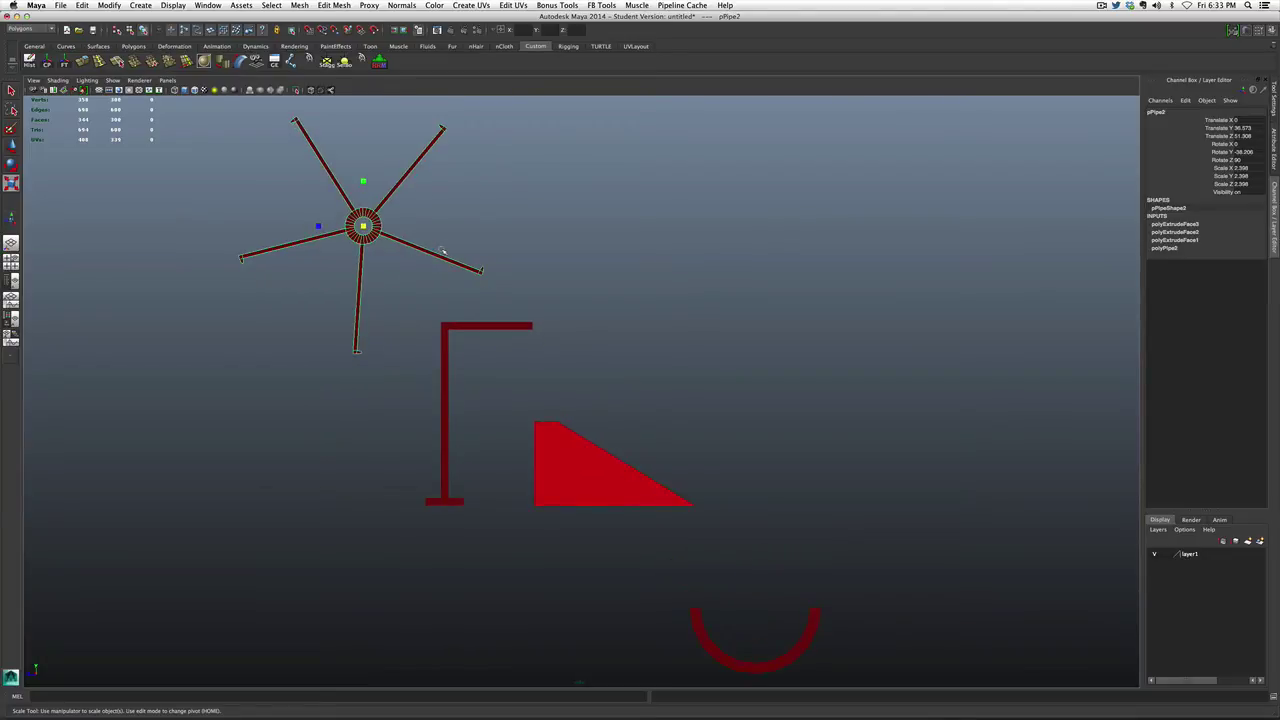
scroll(442, 250, down, 1)
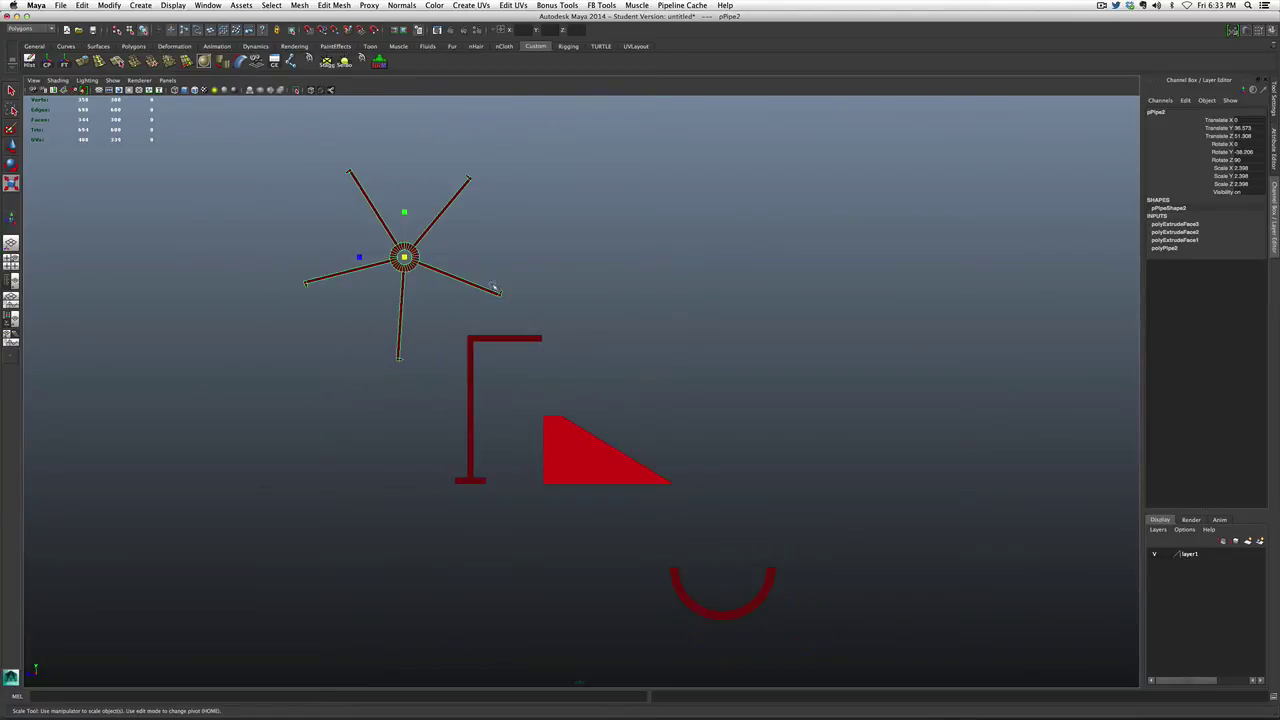
click(702, 612)
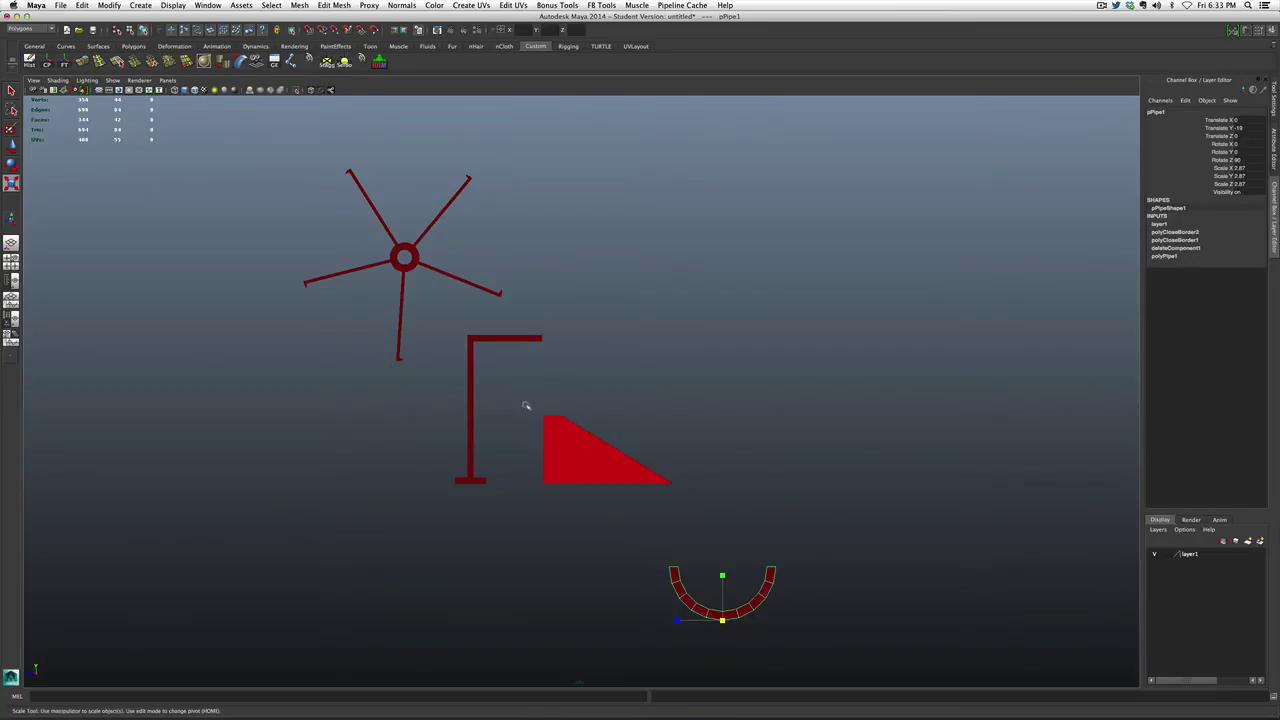
click(470, 395)
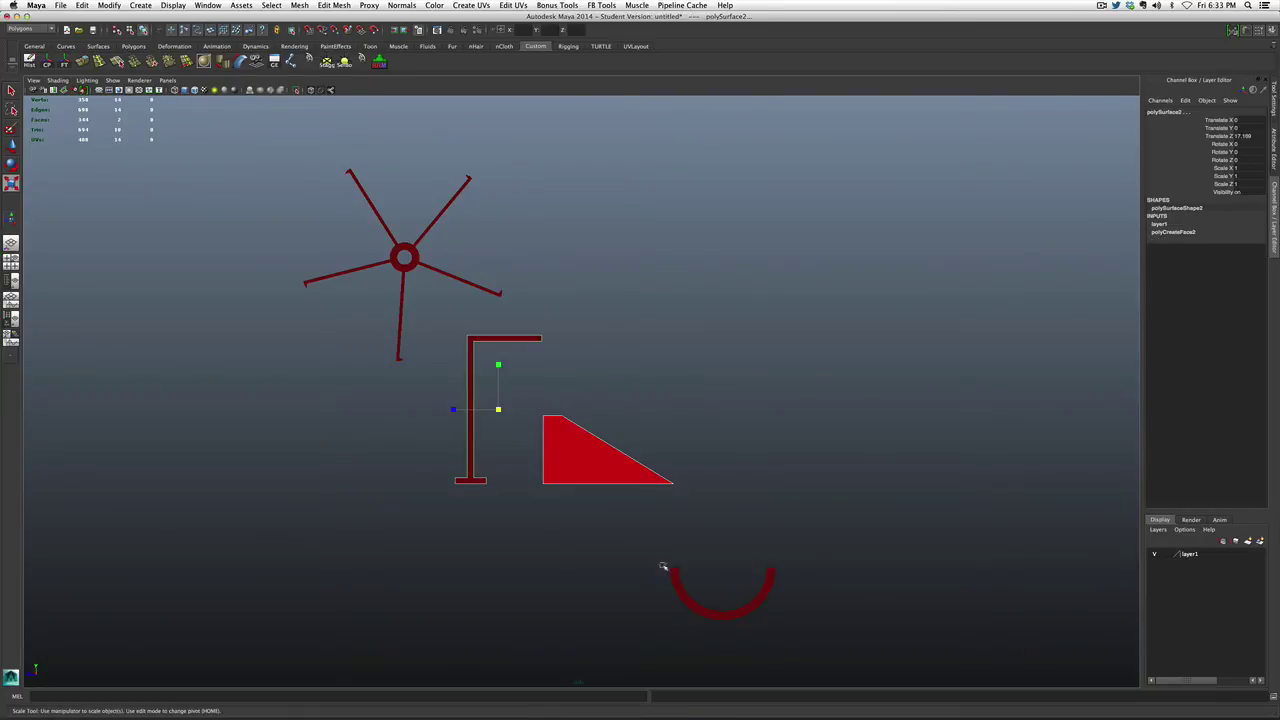
click(668, 441)
click(716, 606)
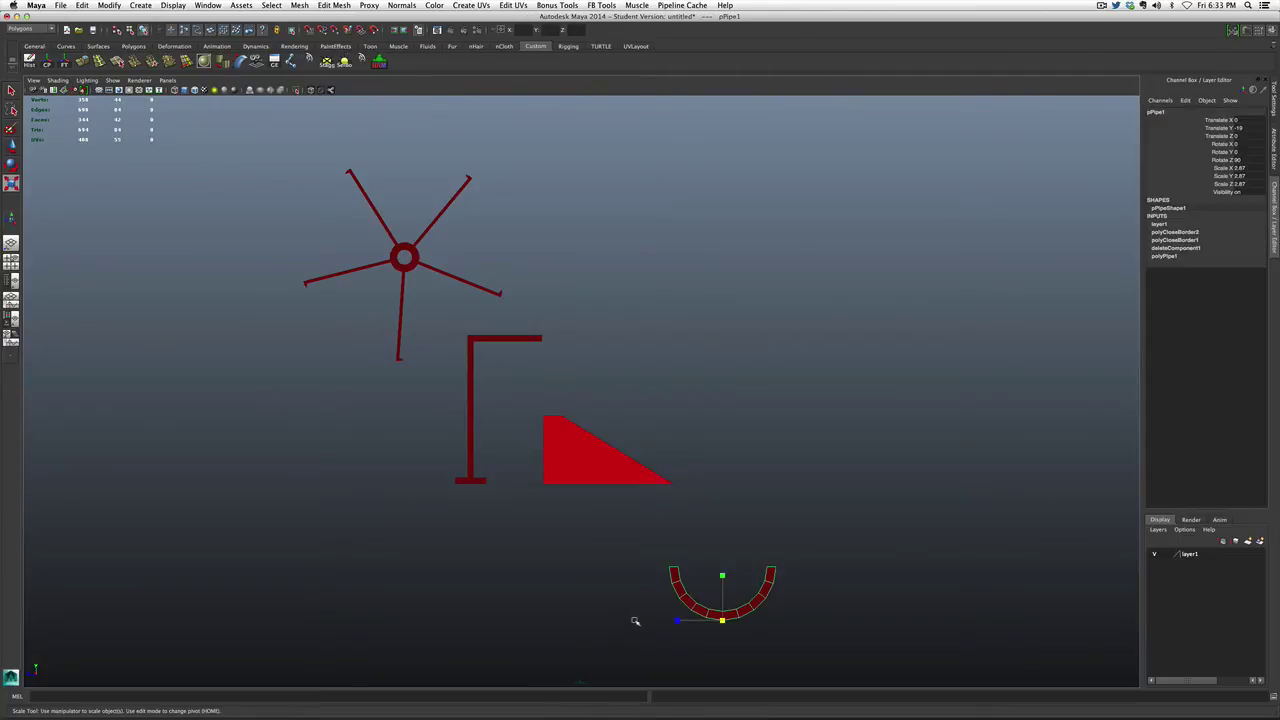
- Switch to the perspective view, frame all four shapes and examine their depth from an angle
key(space)
drag(640, 581, 623, 553)
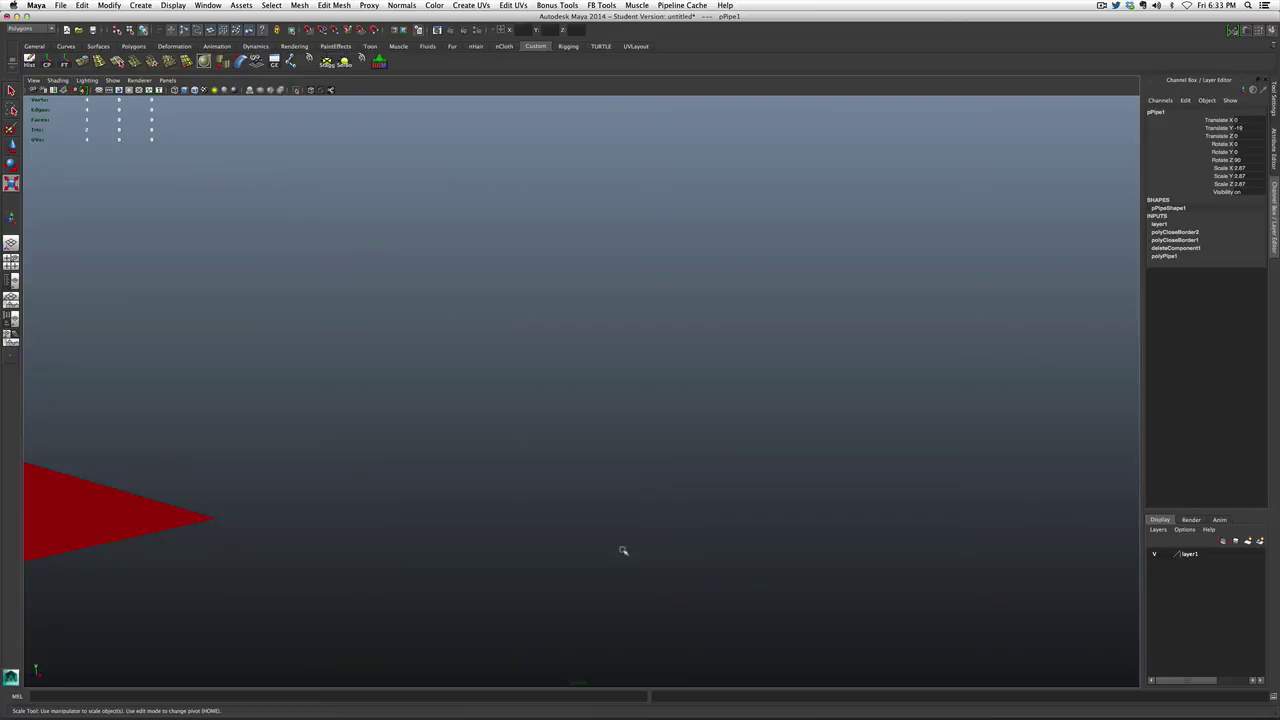
key(a)
alt+drag(661, 544, 589, 546)
alt+middle_drag(589, 546, 481, 506)
alt+drag(481, 506, 413, 478)
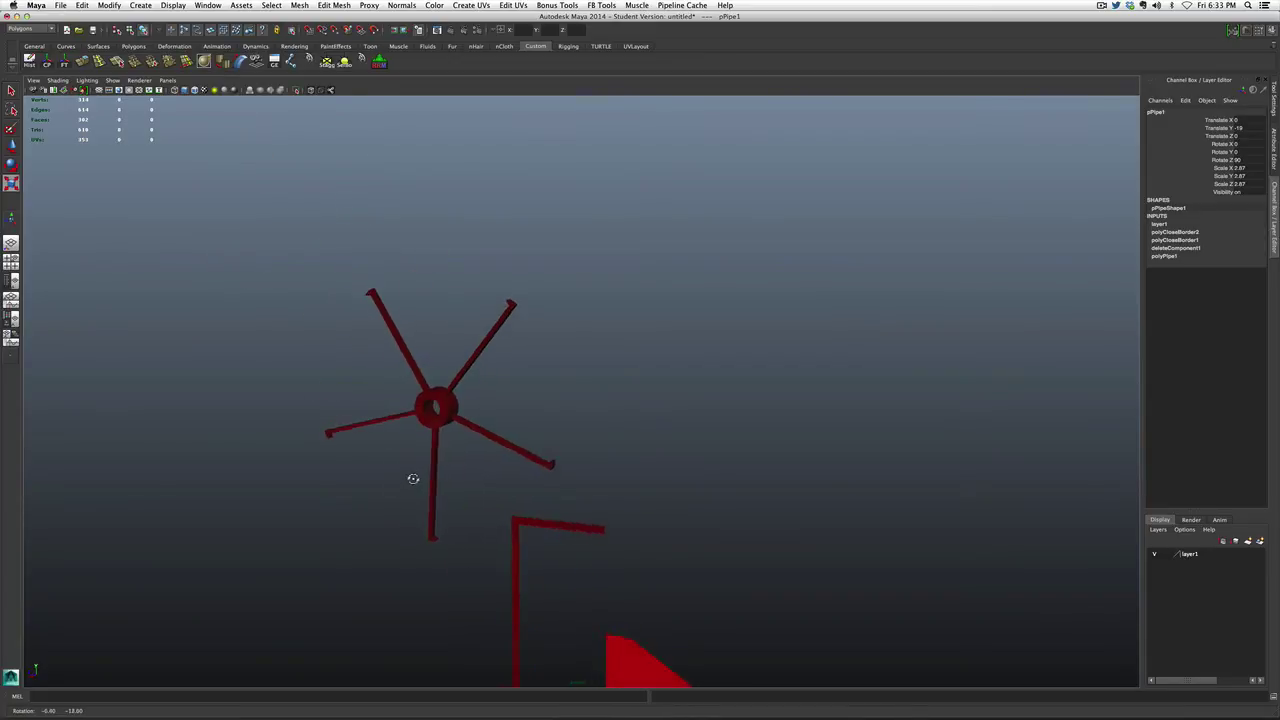
click(440, 424)
scroll(464, 498, up, 3)
scroll(464, 498, down, 3)
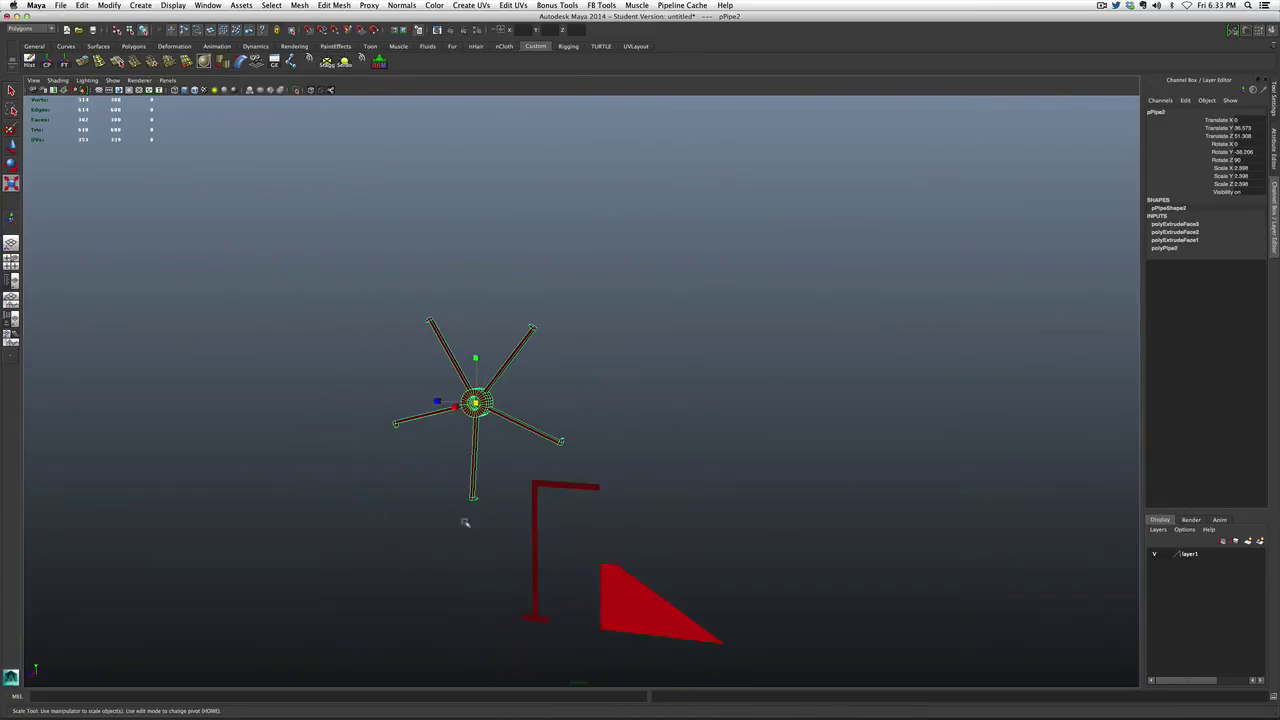
alt+middle_drag(477, 568, 437, 414)
click(547, 442)
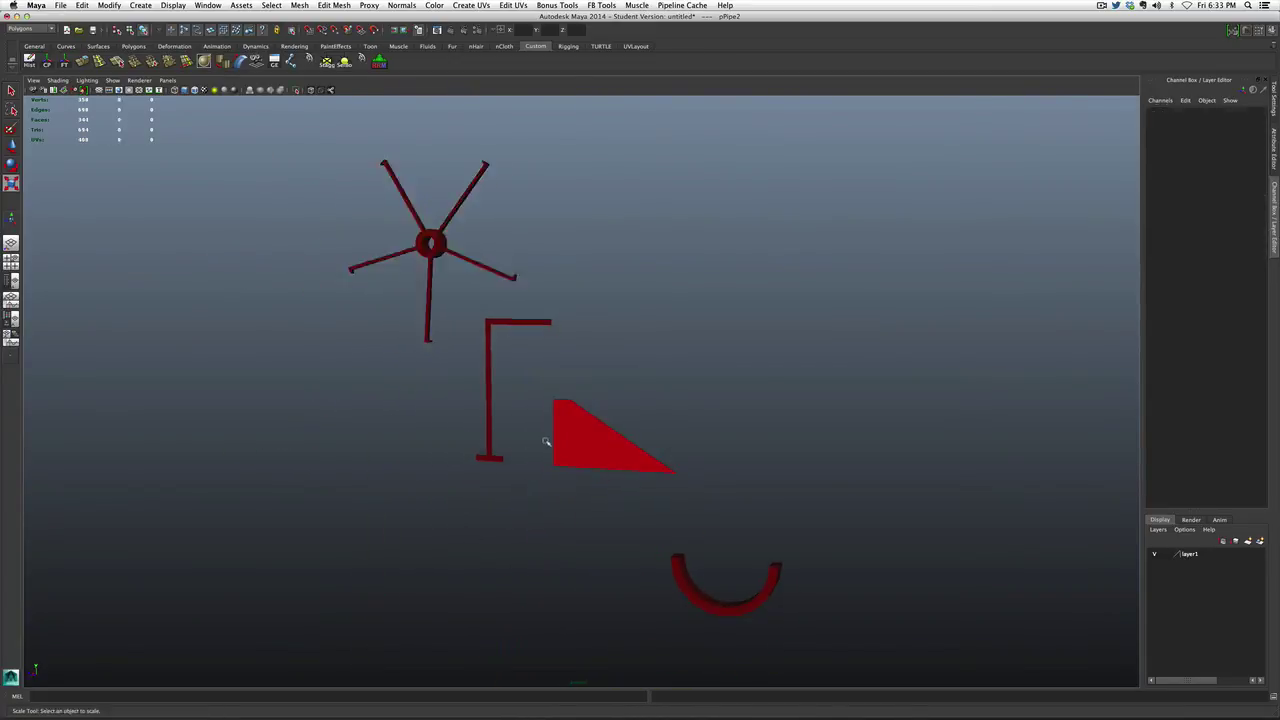
- Delete the construction history of the flat ramp and the bracket-shaped post
click(558, 441)
alt+drag(507, 436, 460, 415)
click(452, 400)
click(28, 63)
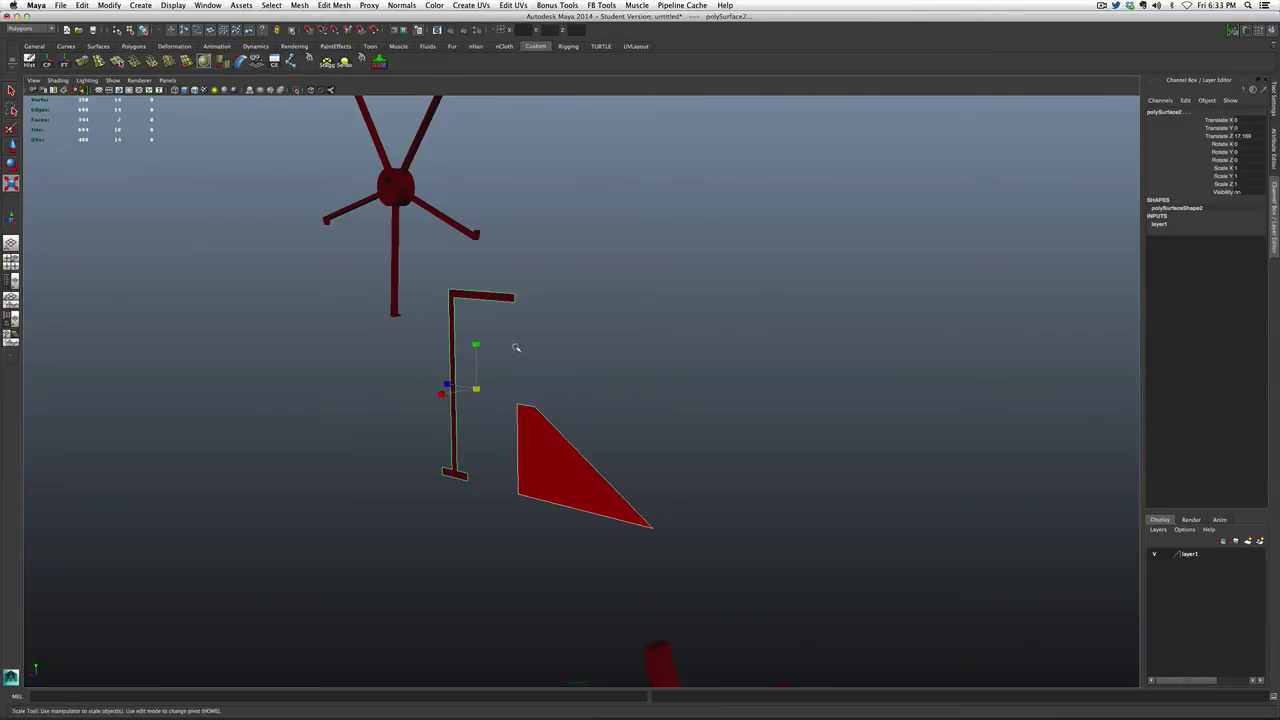
- Extrude the ramp's face about 1.85 along local Z to give it thickness, and return it to object mode
click(551, 433)
click(549, 453)
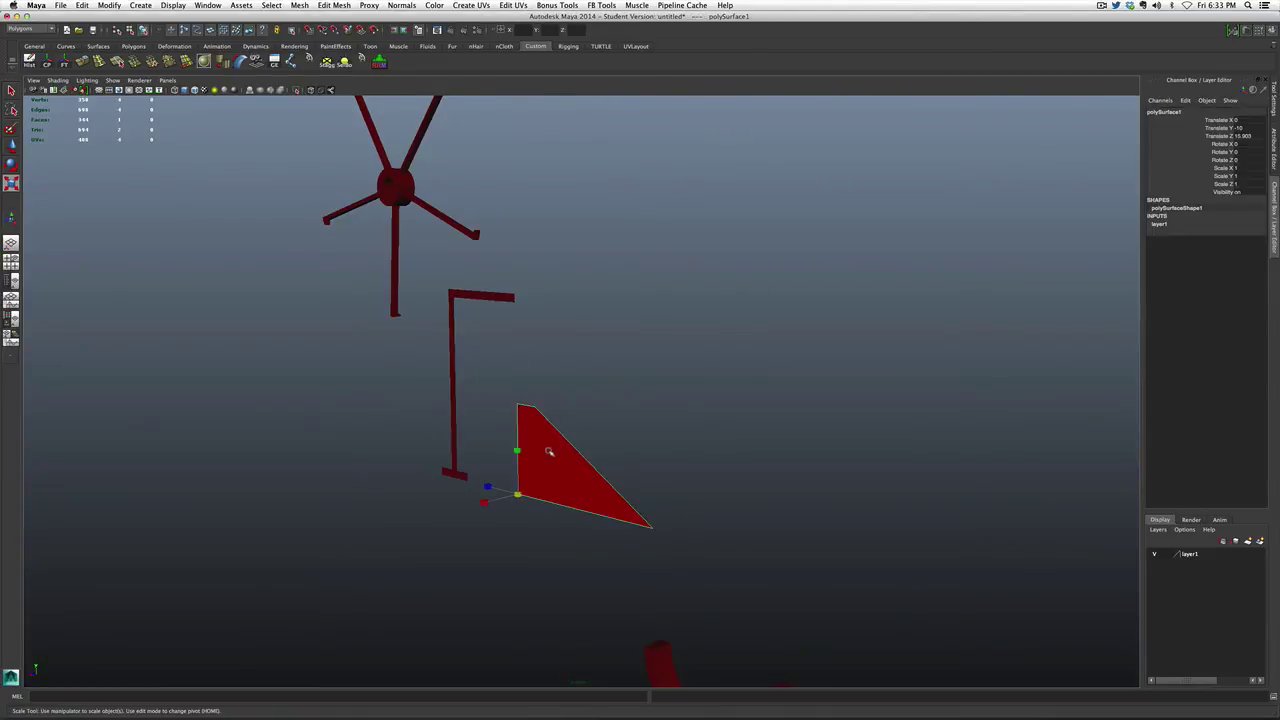
right_drag(549, 452, 547, 464)
click(549, 467)
shift+right_drag(659, 435, 657, 451)
middle_drag(628, 415, 635, 413)
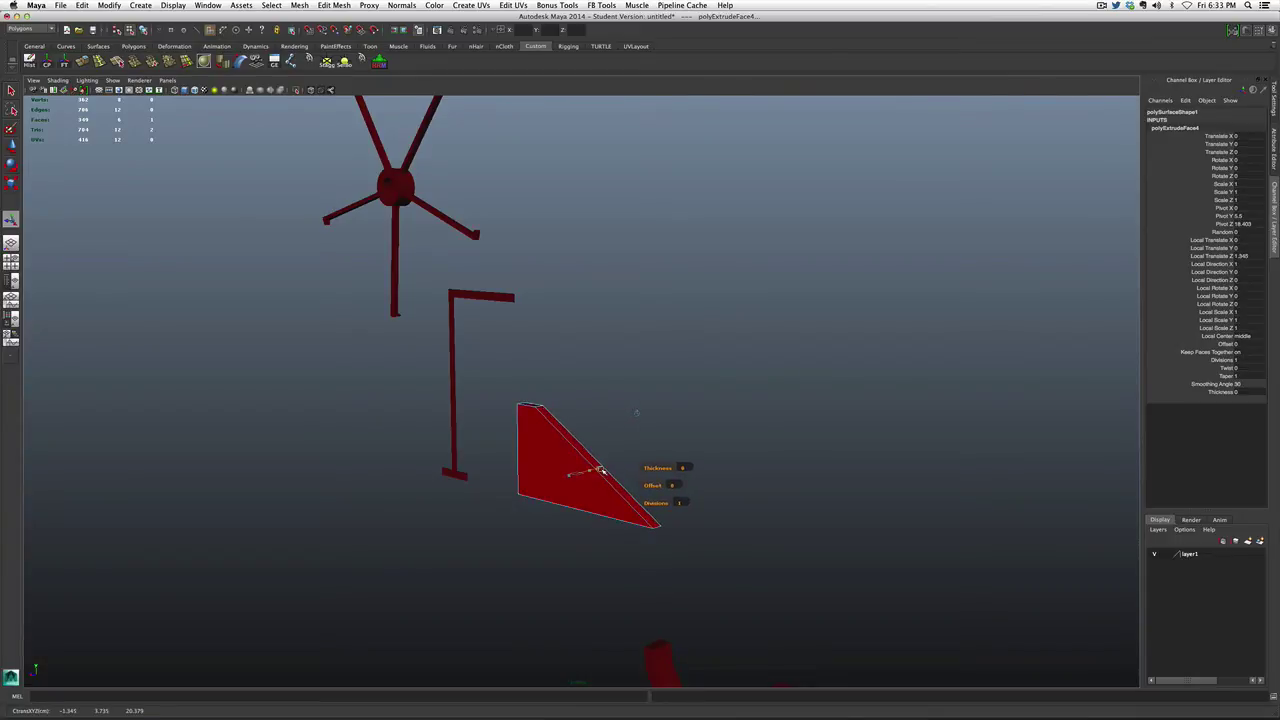
click(594, 490)
right_drag(597, 491, 608, 486)
click(589, 471)
key(f)
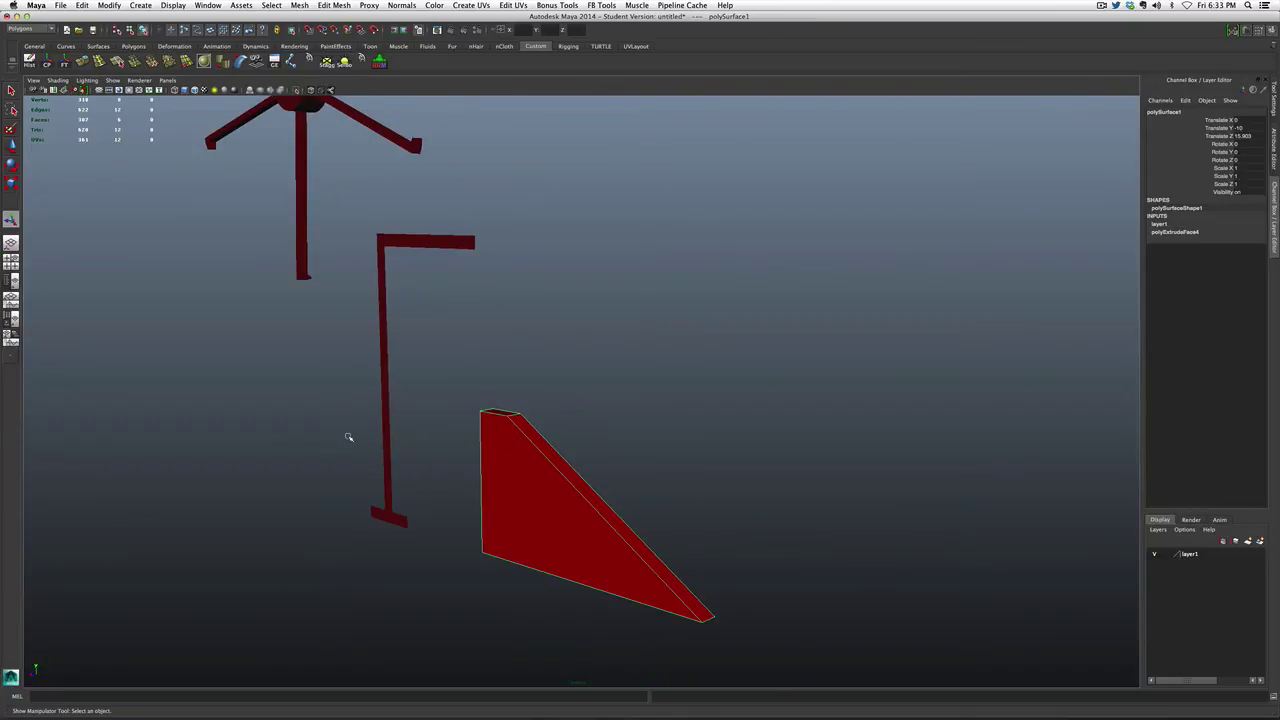
- Split the flat post's face diagonally across its upper corner with the Split Polygon Tool, from outer to inner corner vertex
click(384, 442)
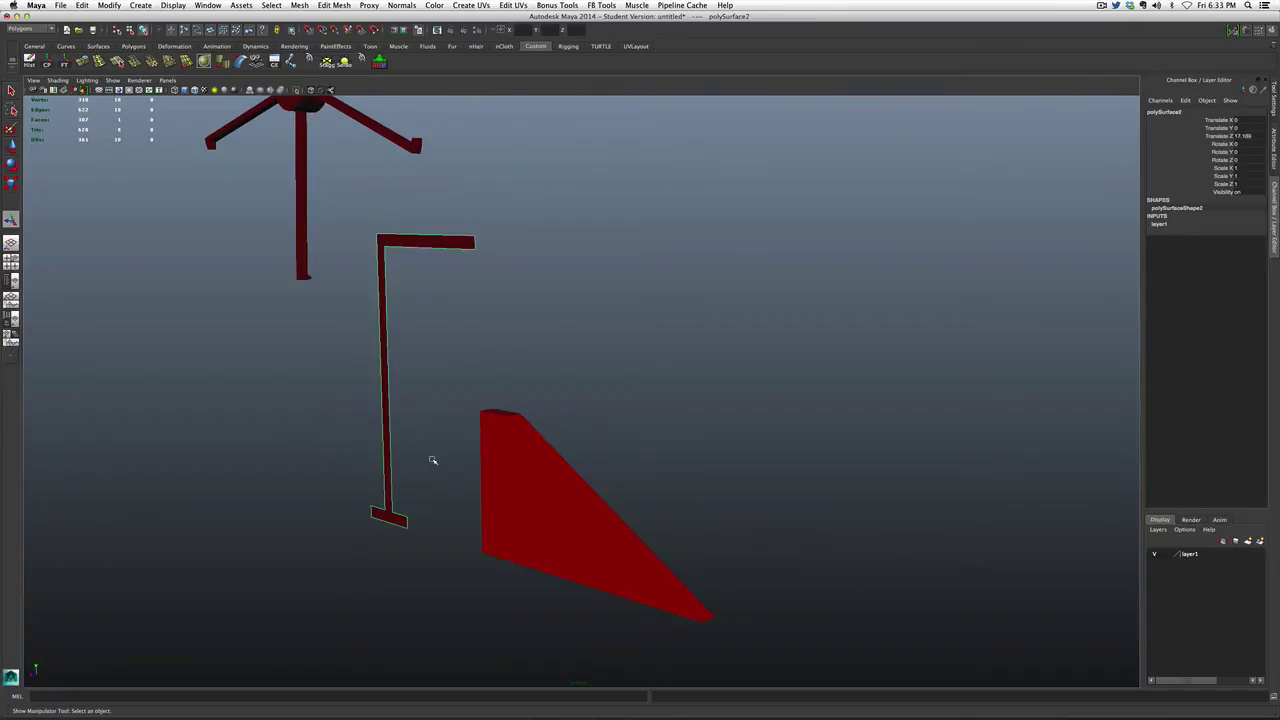
click(512, 490)
alt+drag(491, 509, 542, 504)
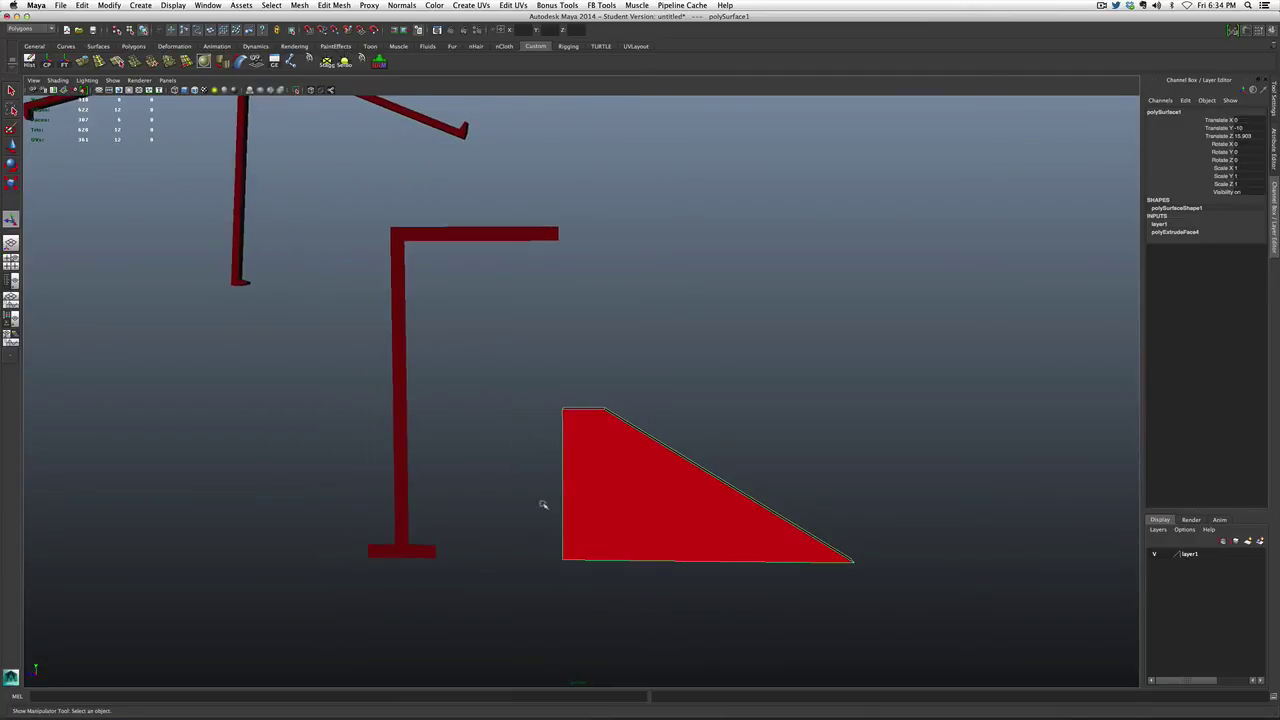
click(446, 242)
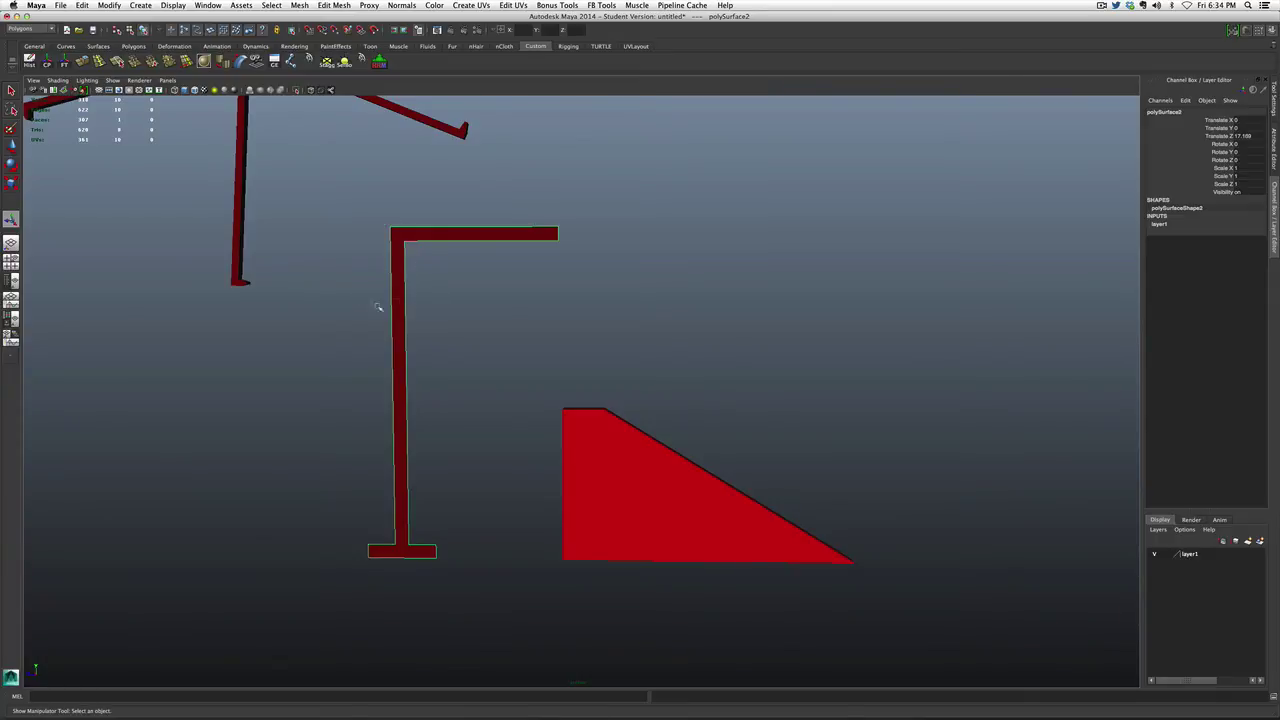
alt+right_drag(427, 315, 484, 291)
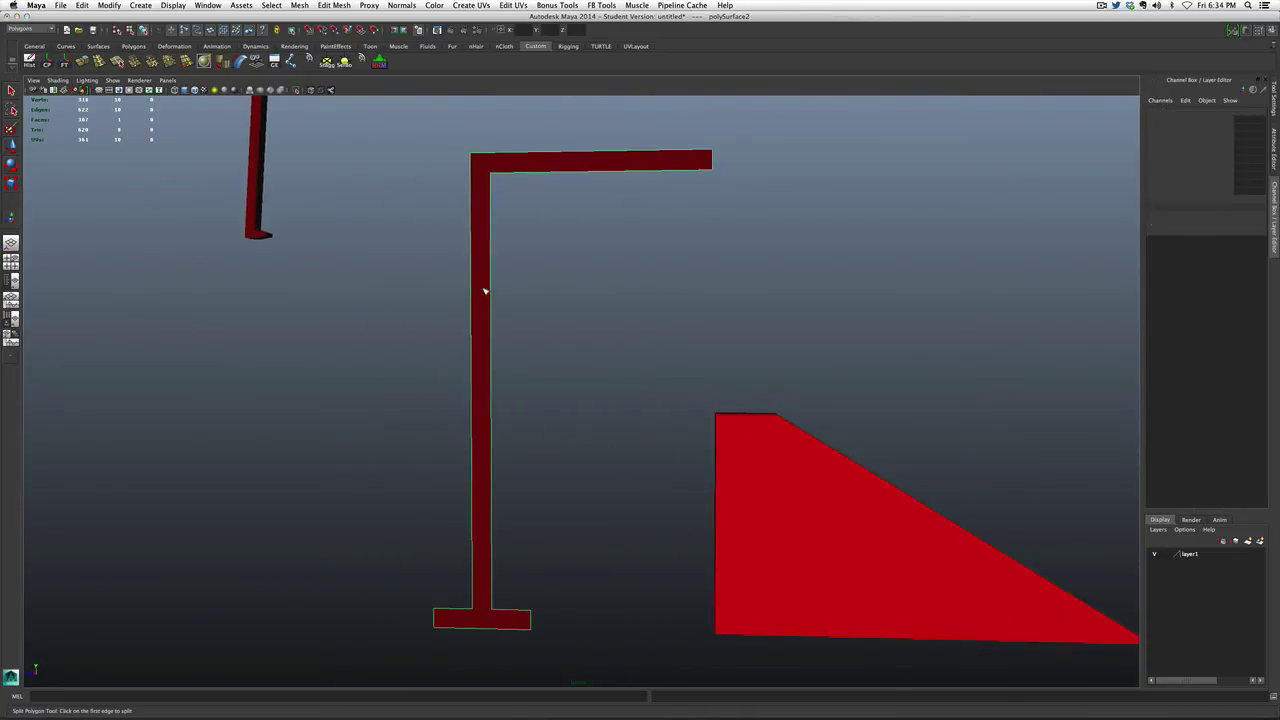
click(471, 157)
click(490, 173)
key(Return)
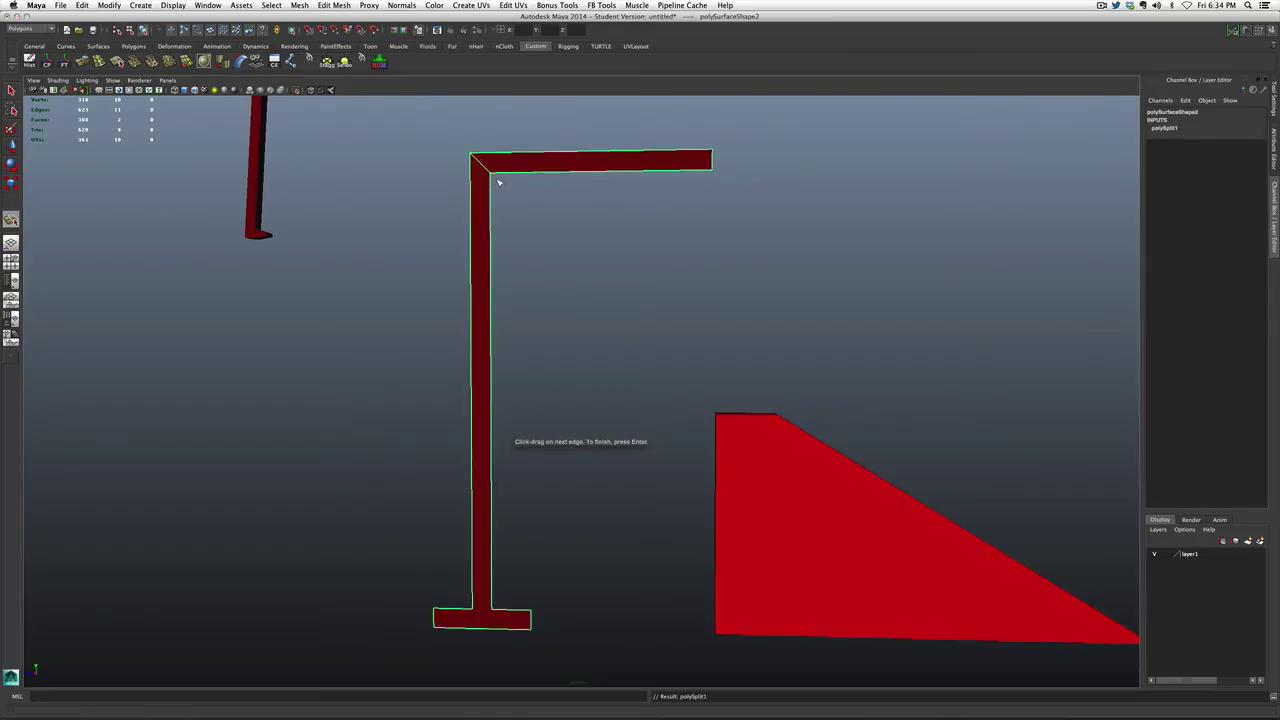
- Split the post's face horizontally where the upright meets the base, joining the two inner corner vertices
click(493, 608)
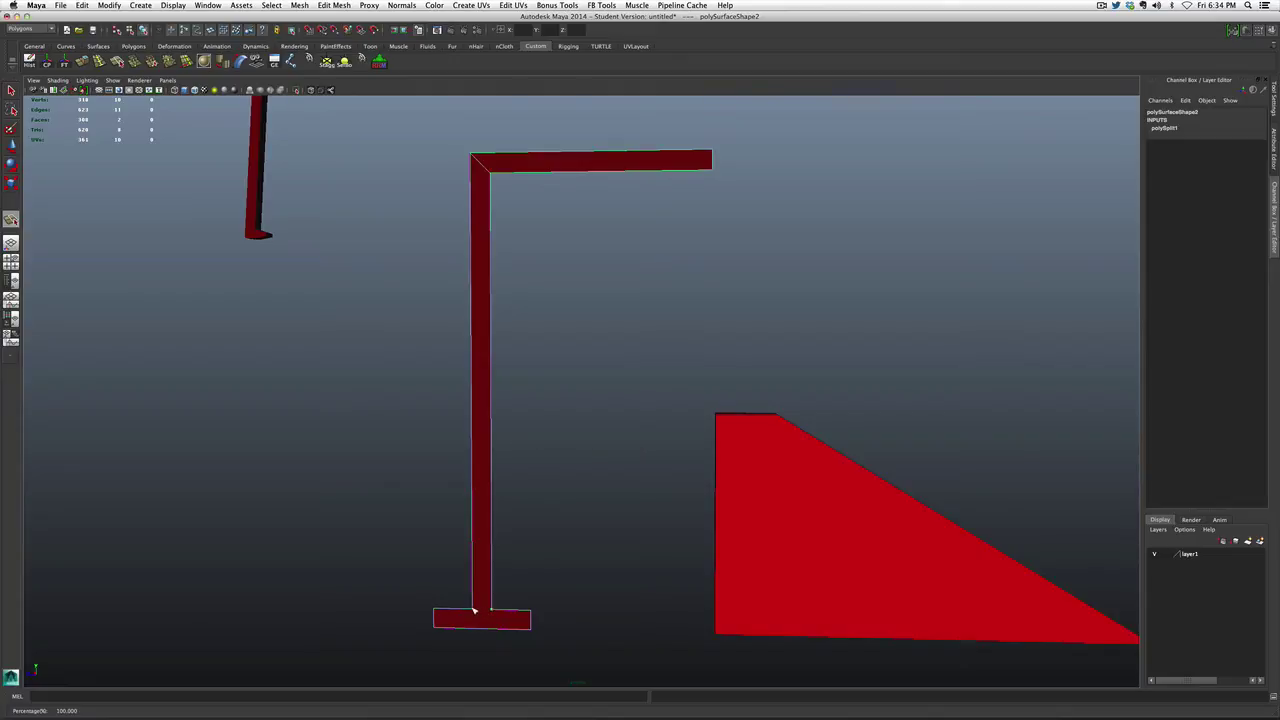
click(475, 610)
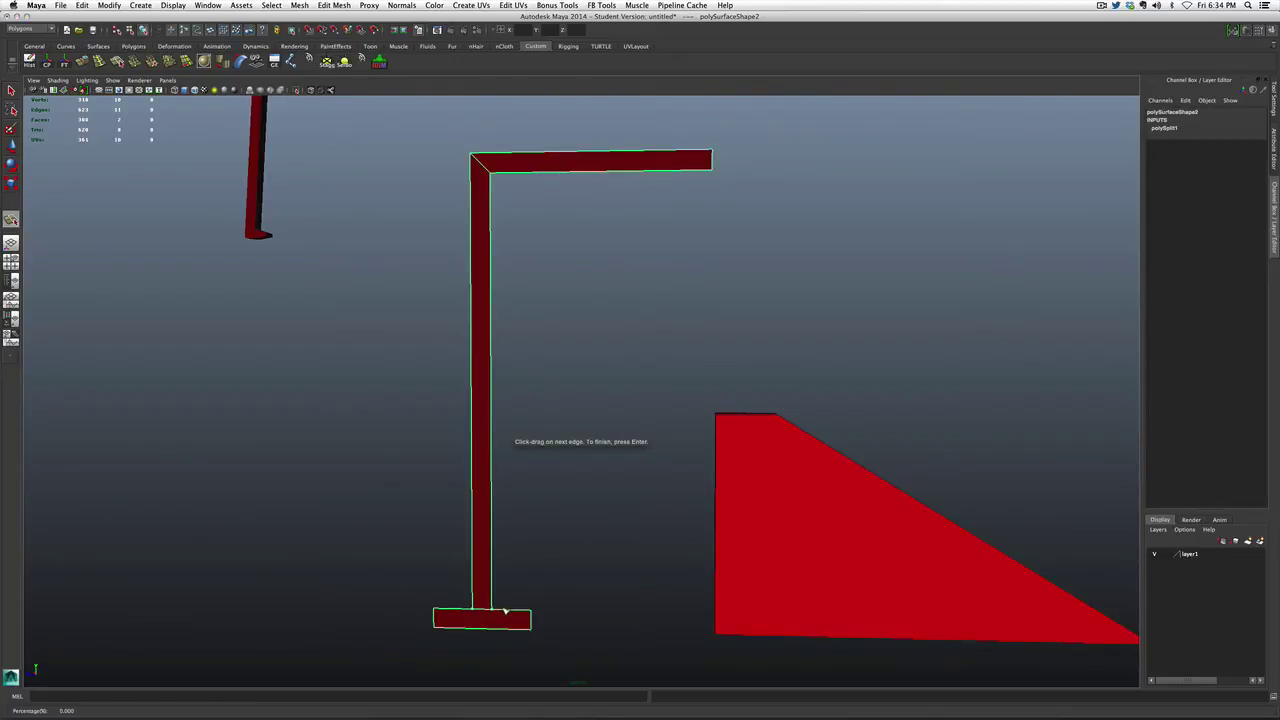
key(Return)
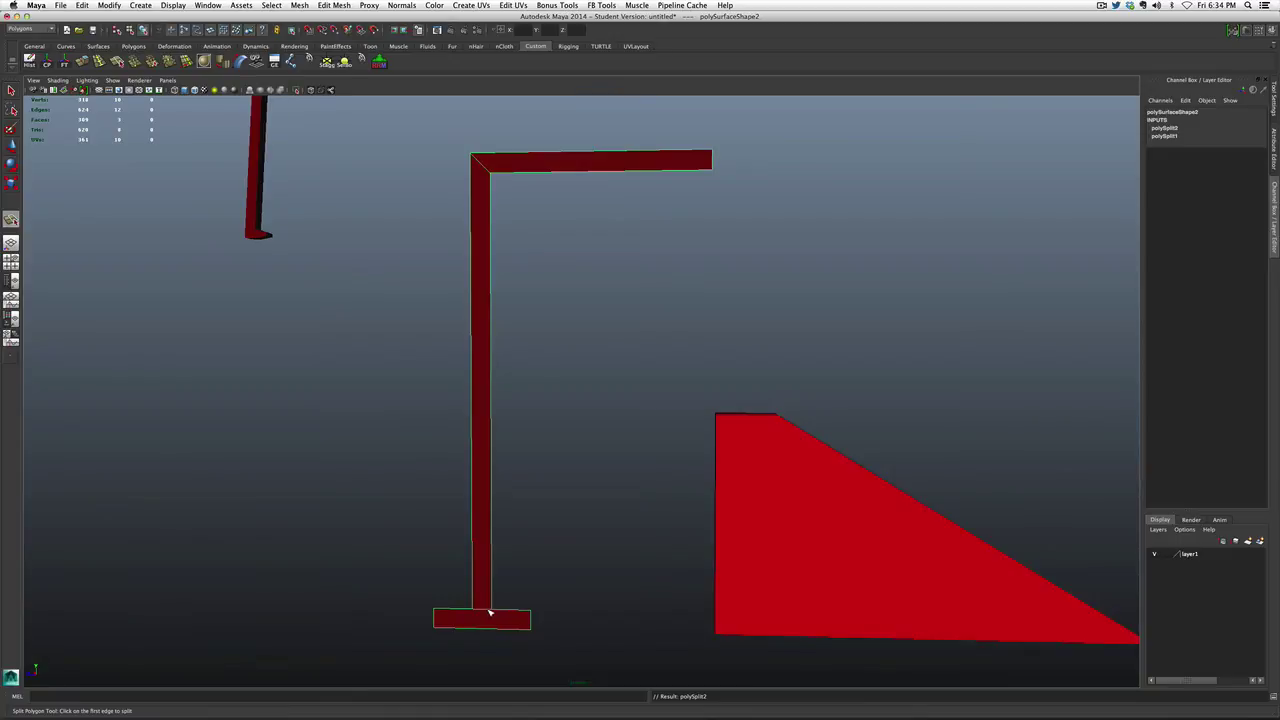
- Cut two diagonal edges across the base, from the upright's bottom corners to the base's lower outer corners
click(490, 612)
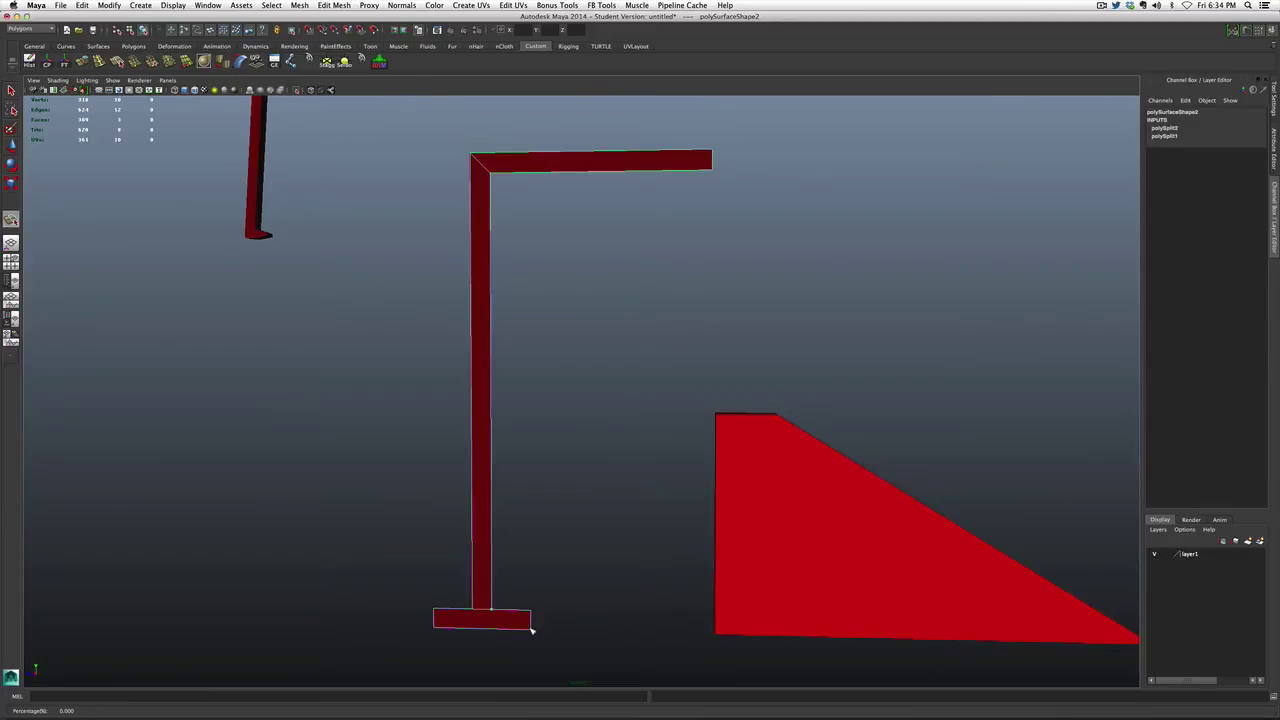
click(530, 630)
key(Return)
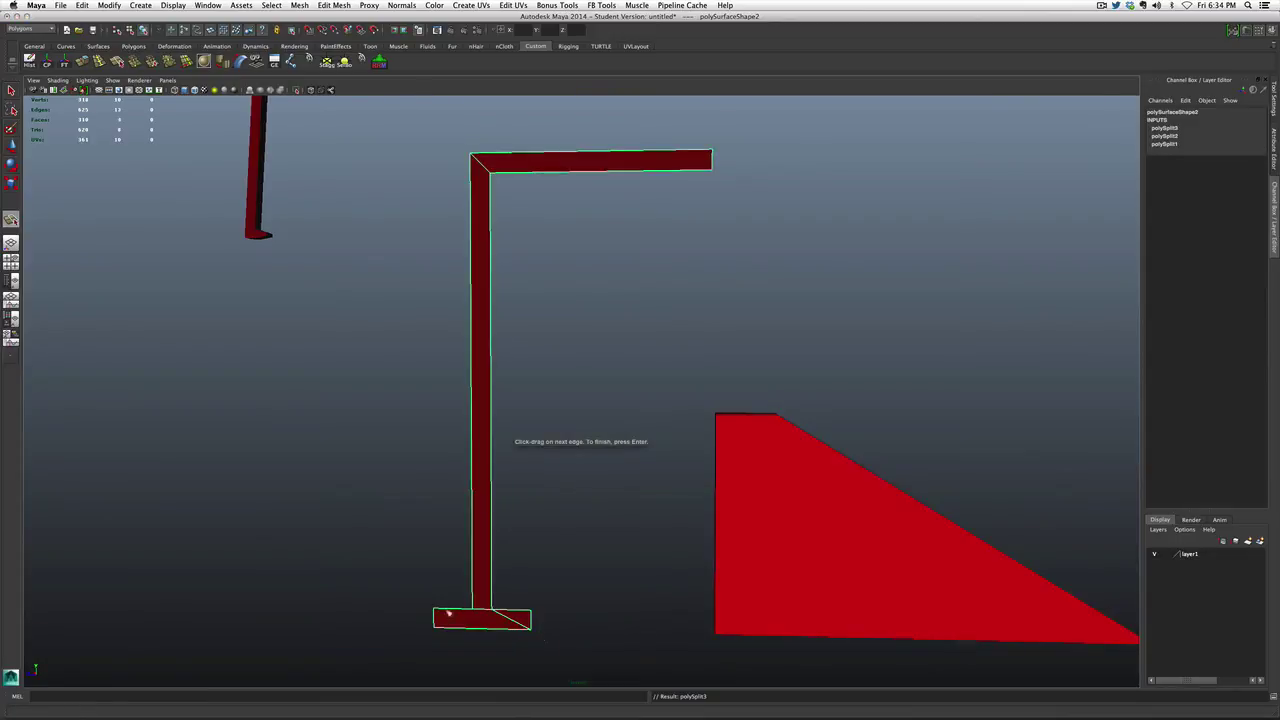
drag(474, 613, 434, 624)
key(Return)
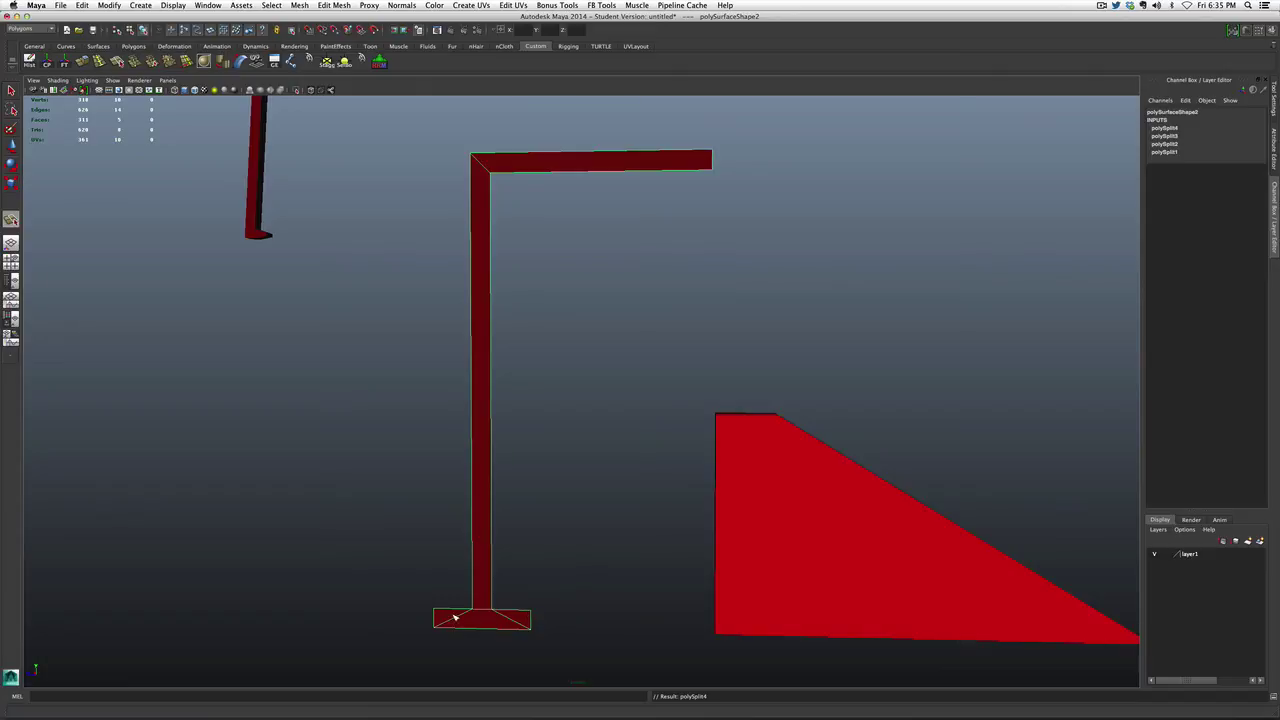
- Select individual faces of the post to examine the new divisions, then return to object mode and review all four shapes
key(q)
click(481, 622)
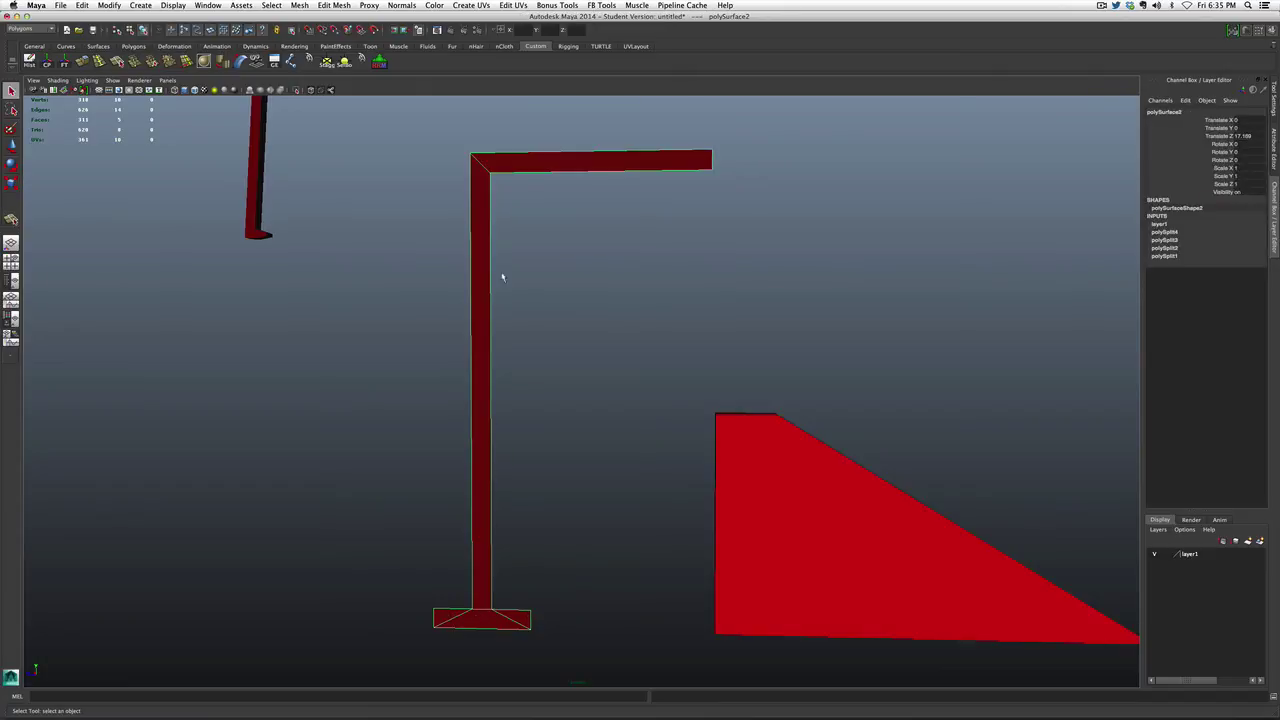
right_drag(516, 167, 522, 198)
click(523, 165)
click(483, 214)
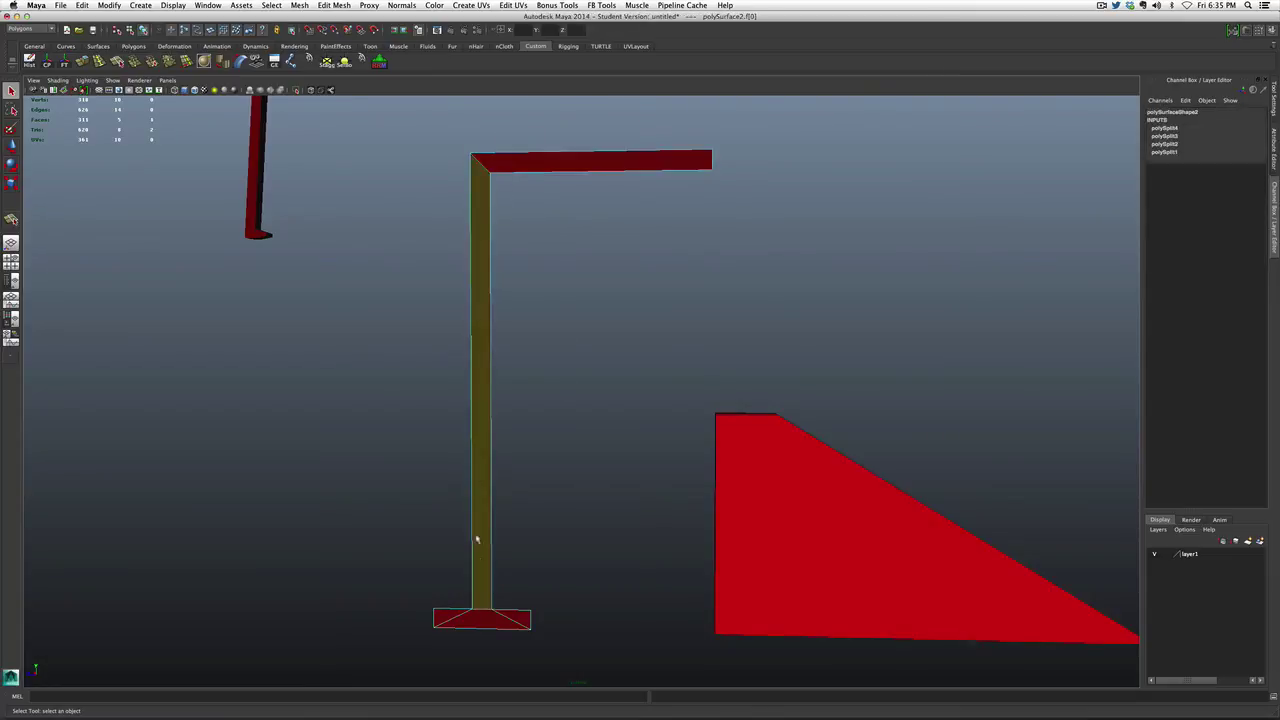
click(478, 626)
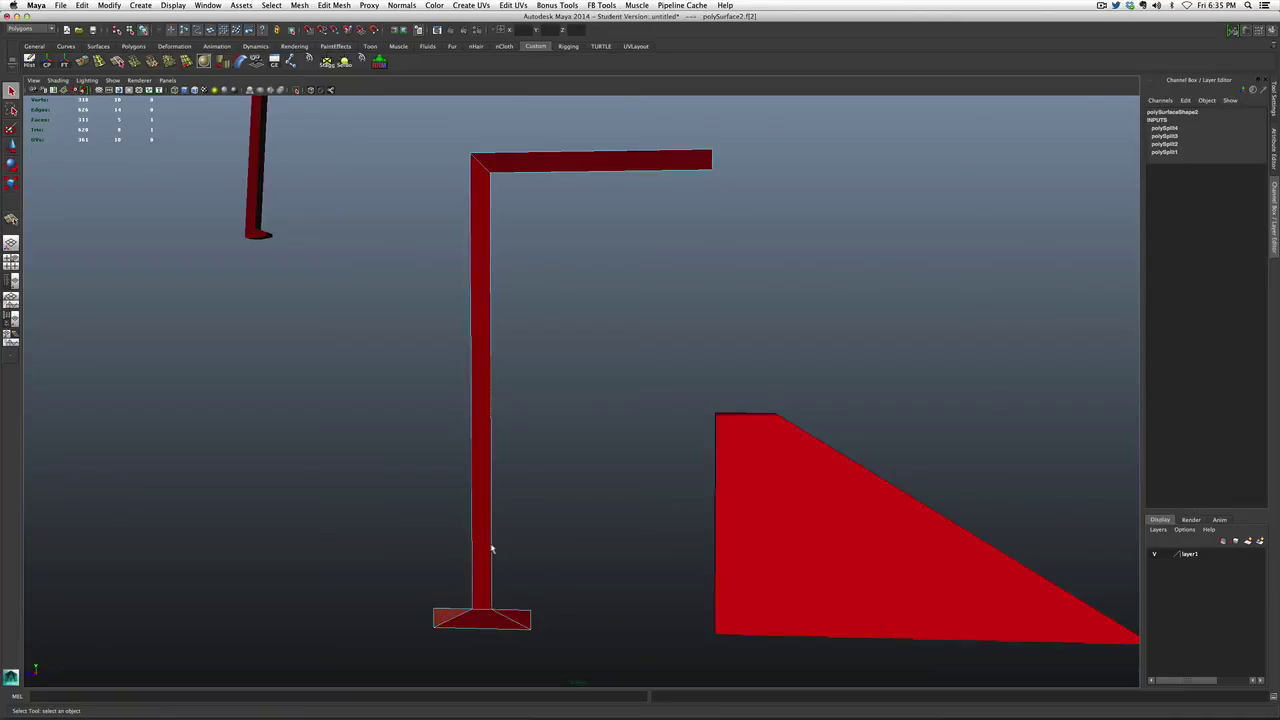
right_drag(486, 491, 539, 475)
click(540, 480)
scroll(535, 485, down, 10)
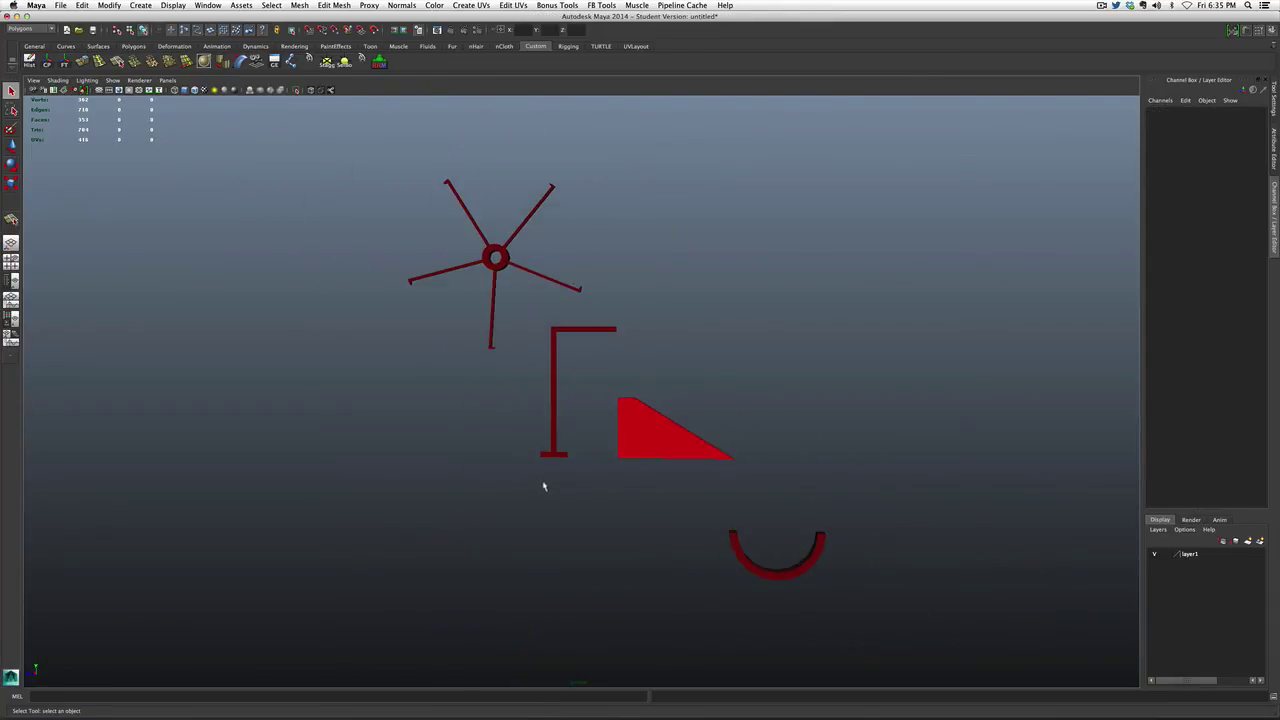
mouse_move(543, 486)
alt+mouse_down()
mouse_move(457, 483)
mouse_move(599, 487)
mouse_move(549, 491)
alt+mouse_up()
alt+middle_drag(549, 491, 480, 509)
scroll(460, 514, up, 3)
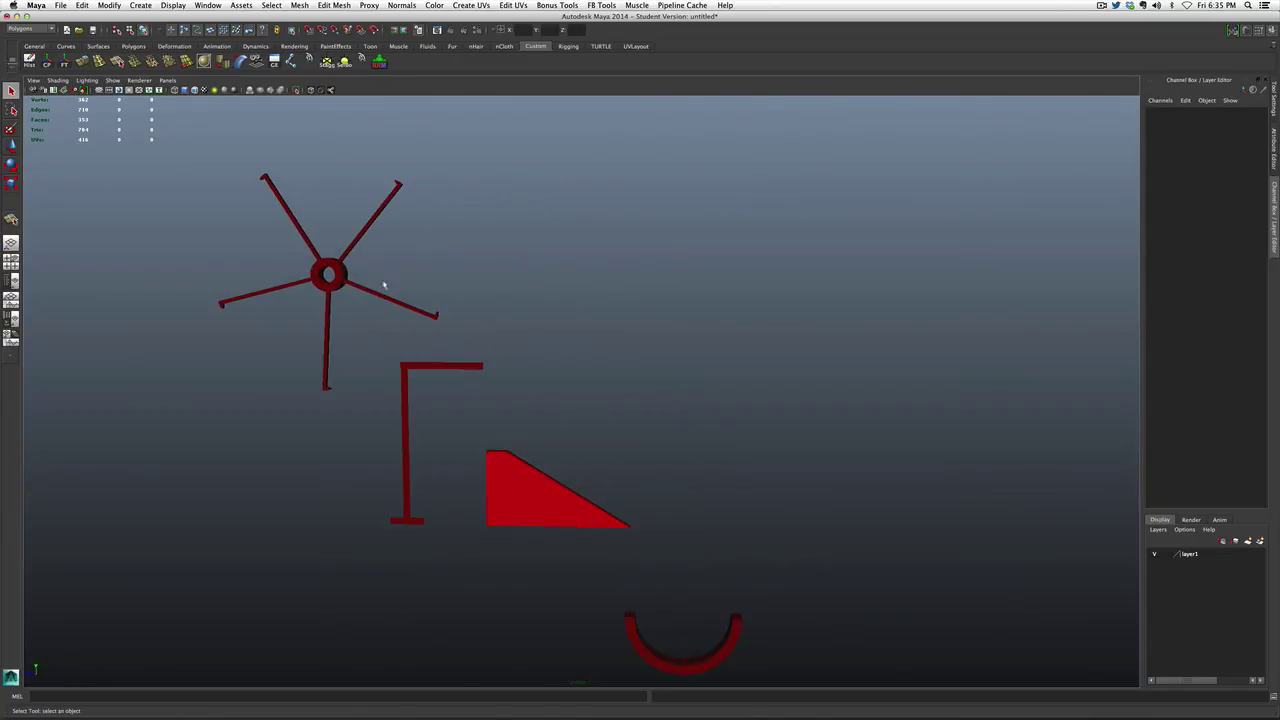
click(344, 272)
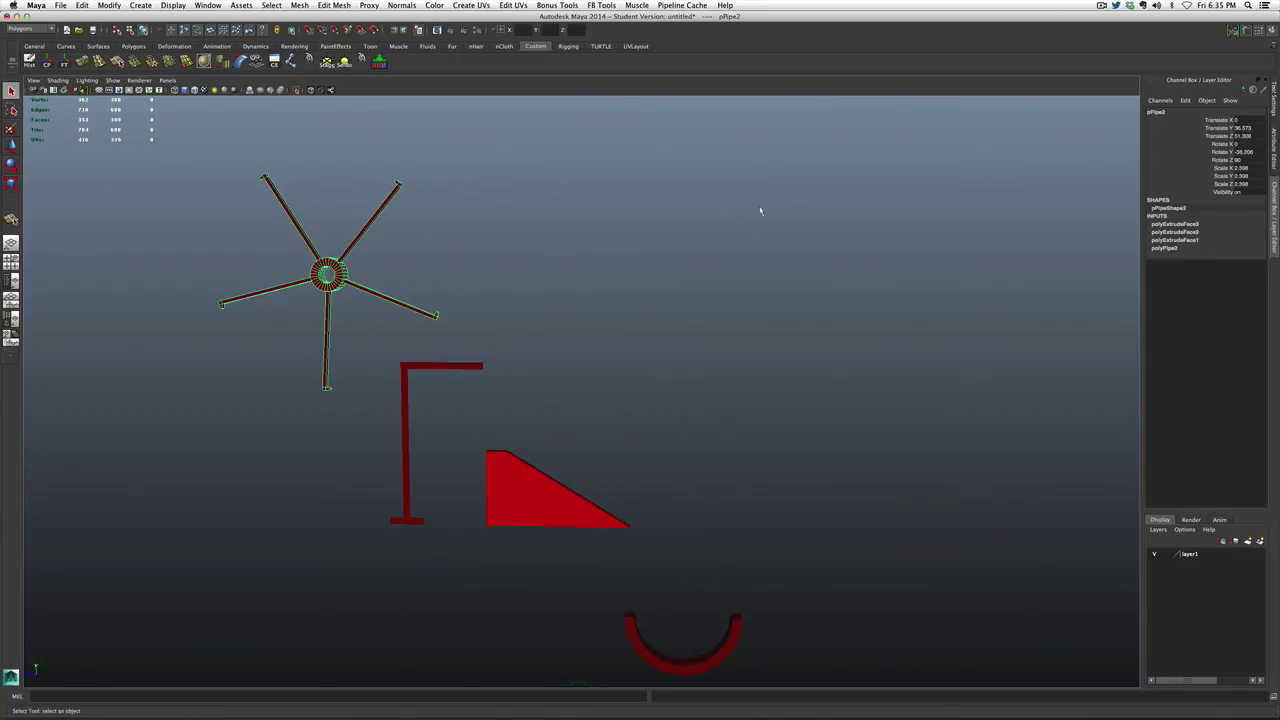
click(526, 512)
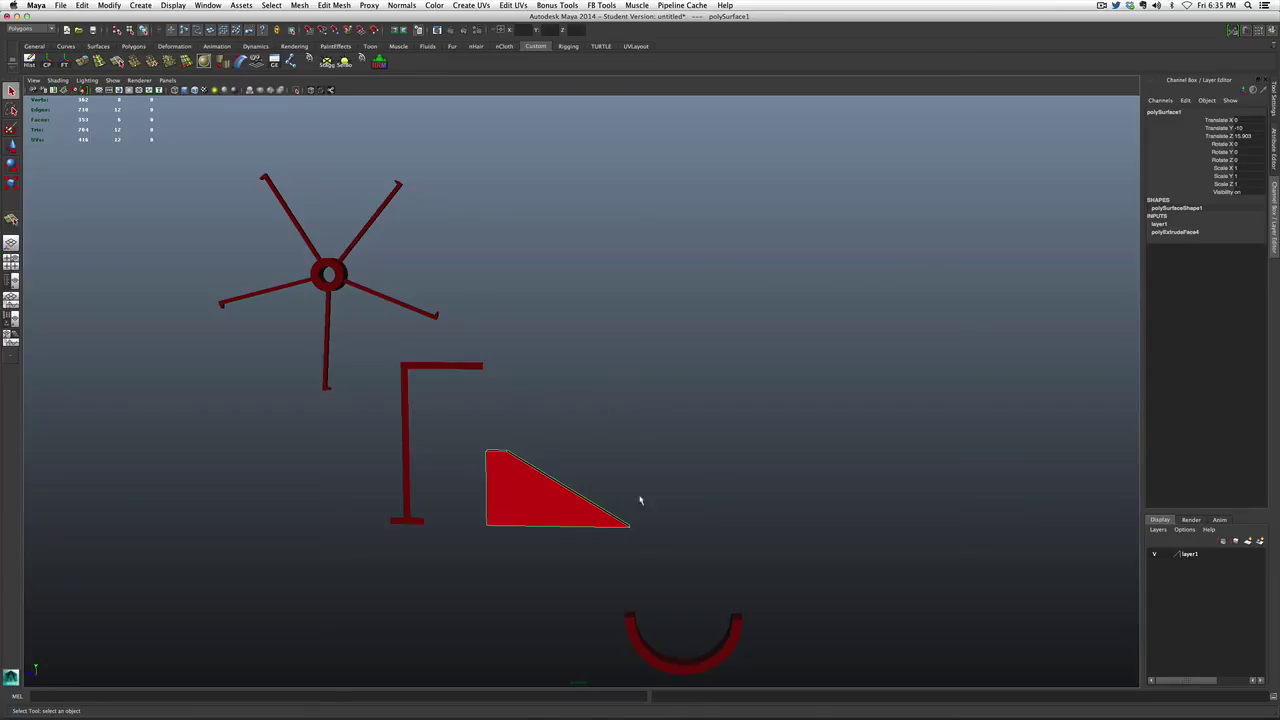
click(689, 492)
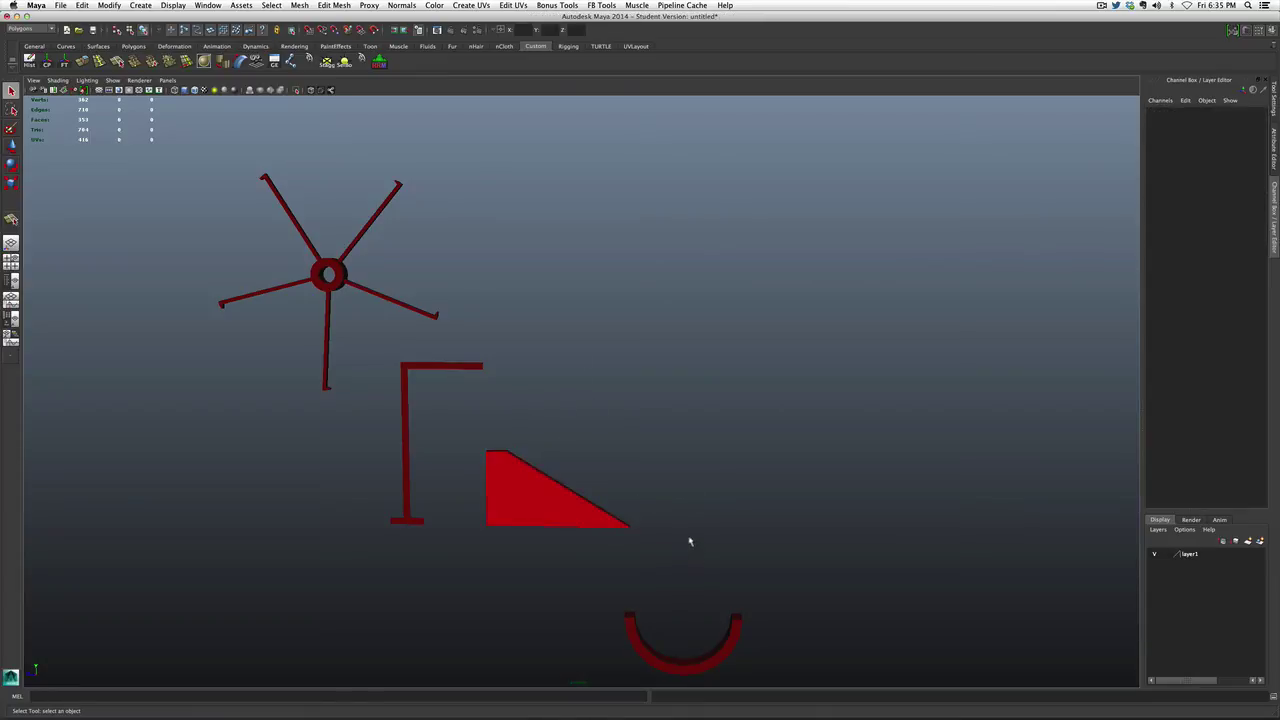
- Create a polygon cube, set its width and height to 1, and increase its depth to form a narrow bar
shift+right_drag(689, 541, 708, 550)
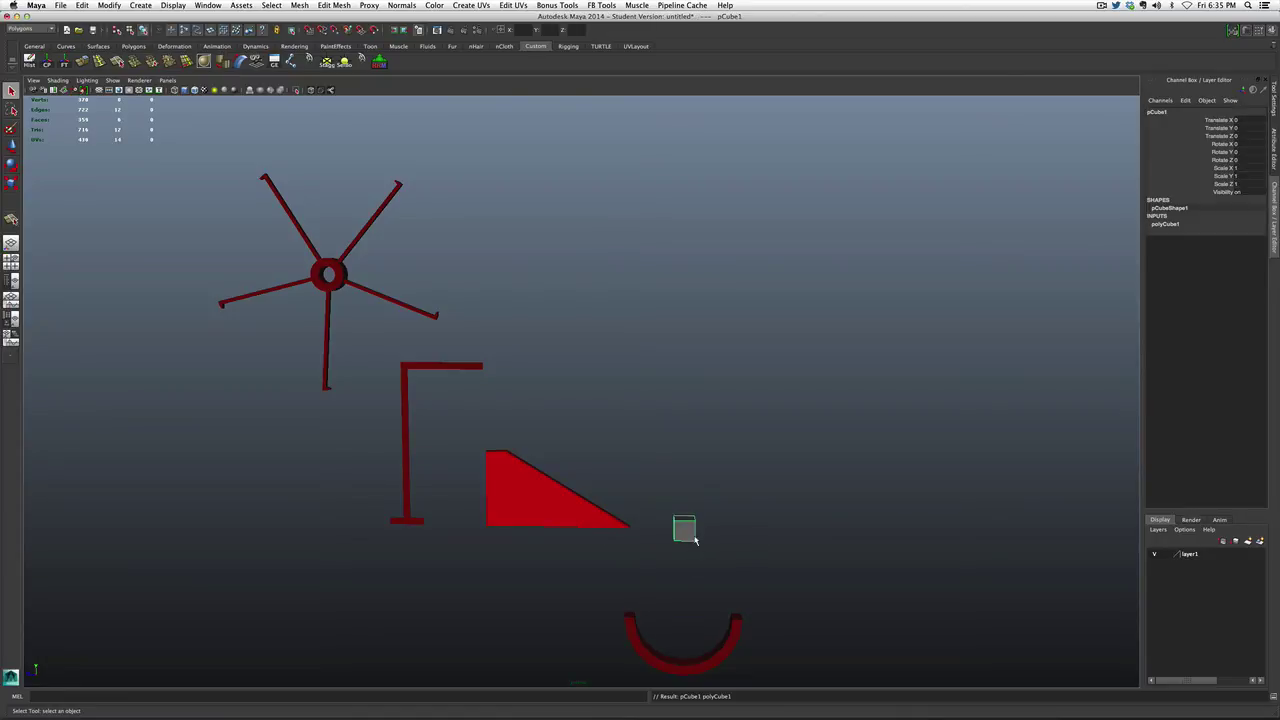
click(689, 533)
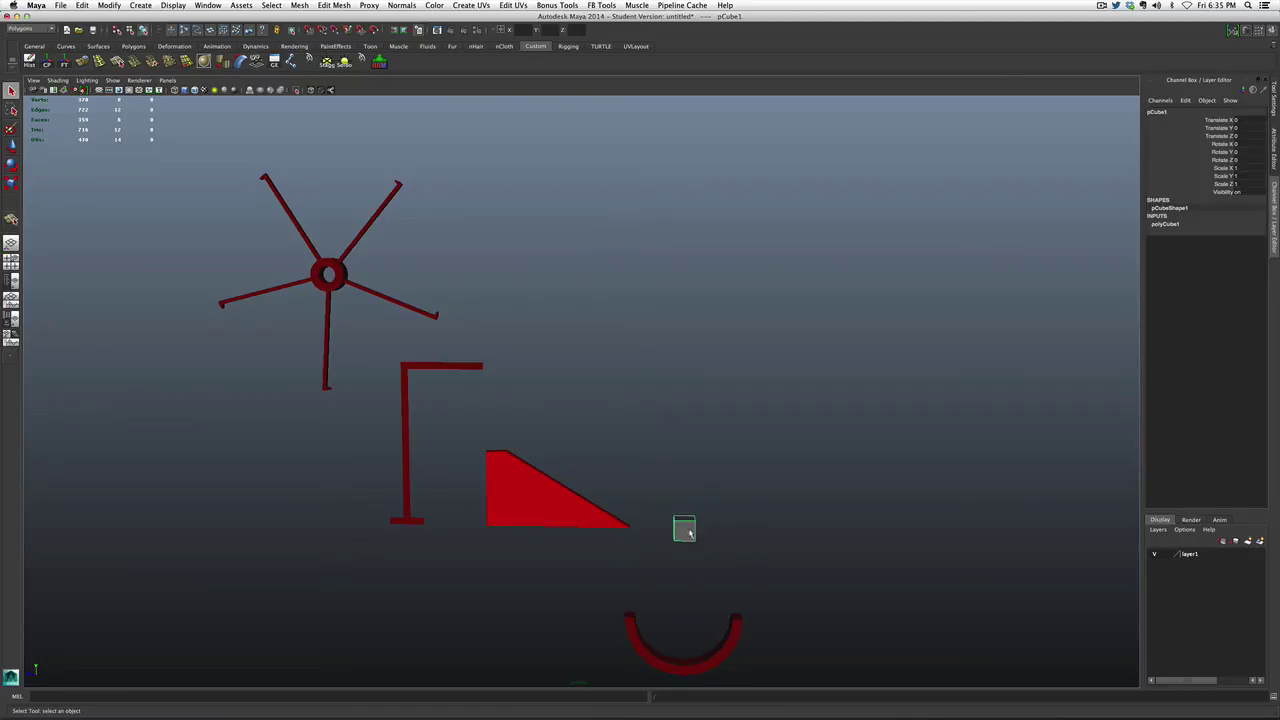
click(1162, 224)
drag(1255, 232, 1255, 248)
text(0.25)
key(Return)
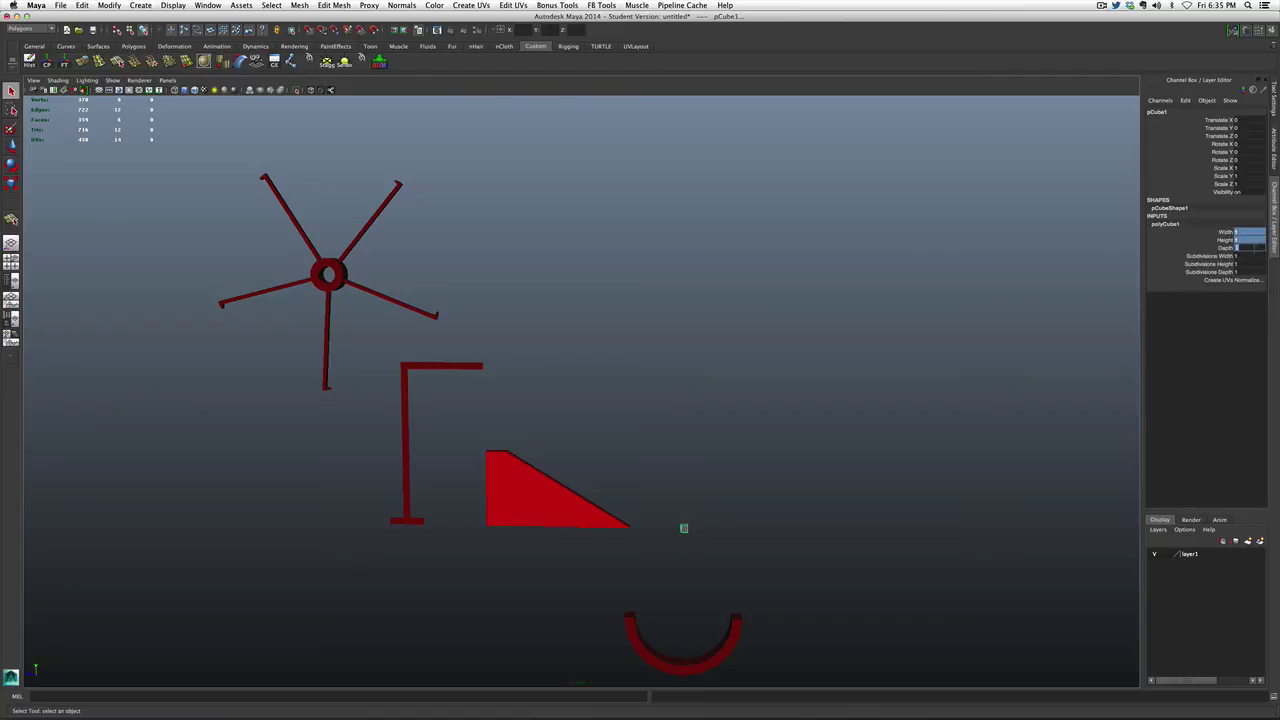
double_click(1254, 248)
key(Return)
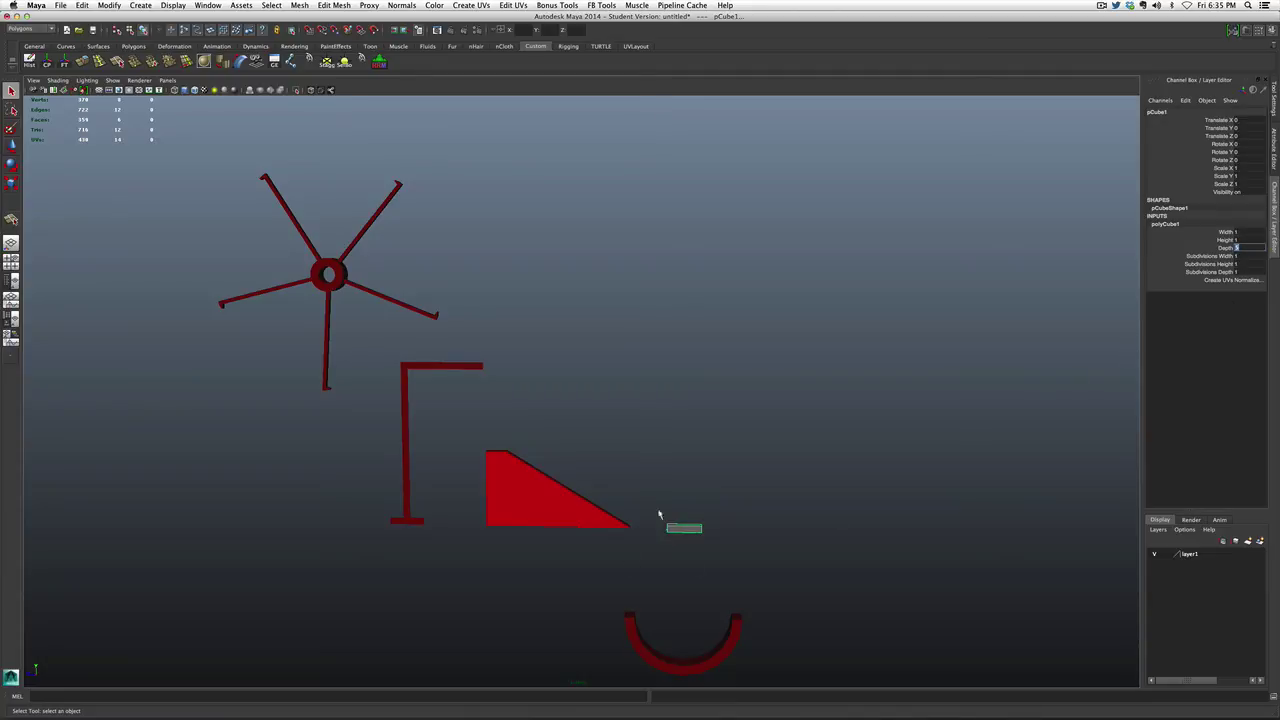
- Assign the existing red material to the bar and raise it above the other shapes to about 40.9 in Translate Y
click(684, 528)
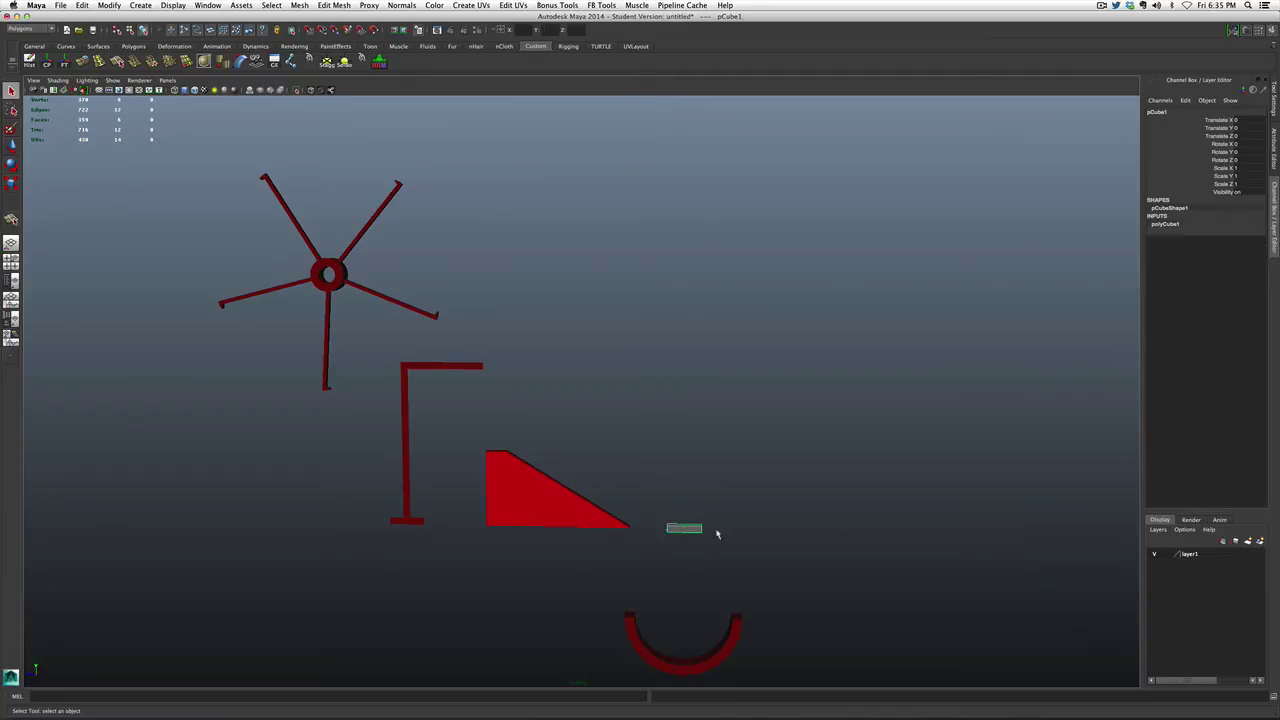
right_drag(698, 530, 767, 679)
click(674, 536)
click(677, 527)
key(w)
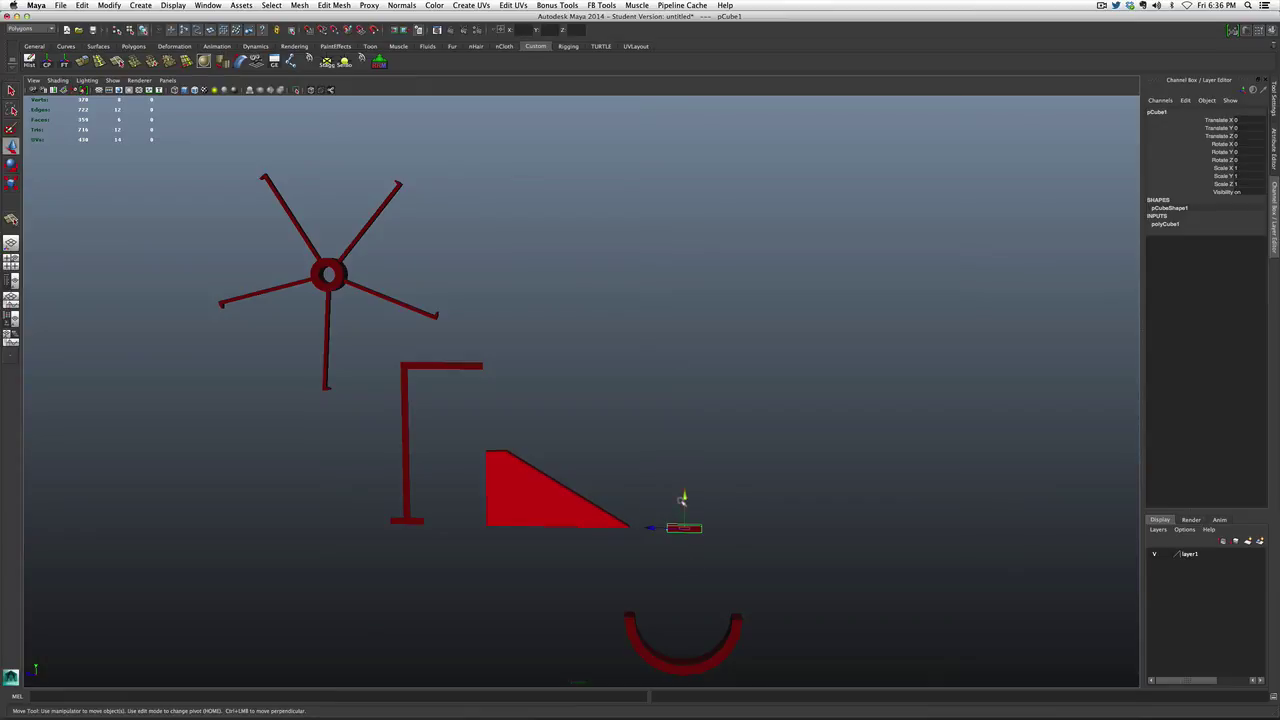
drag(685, 498, 676, 229)
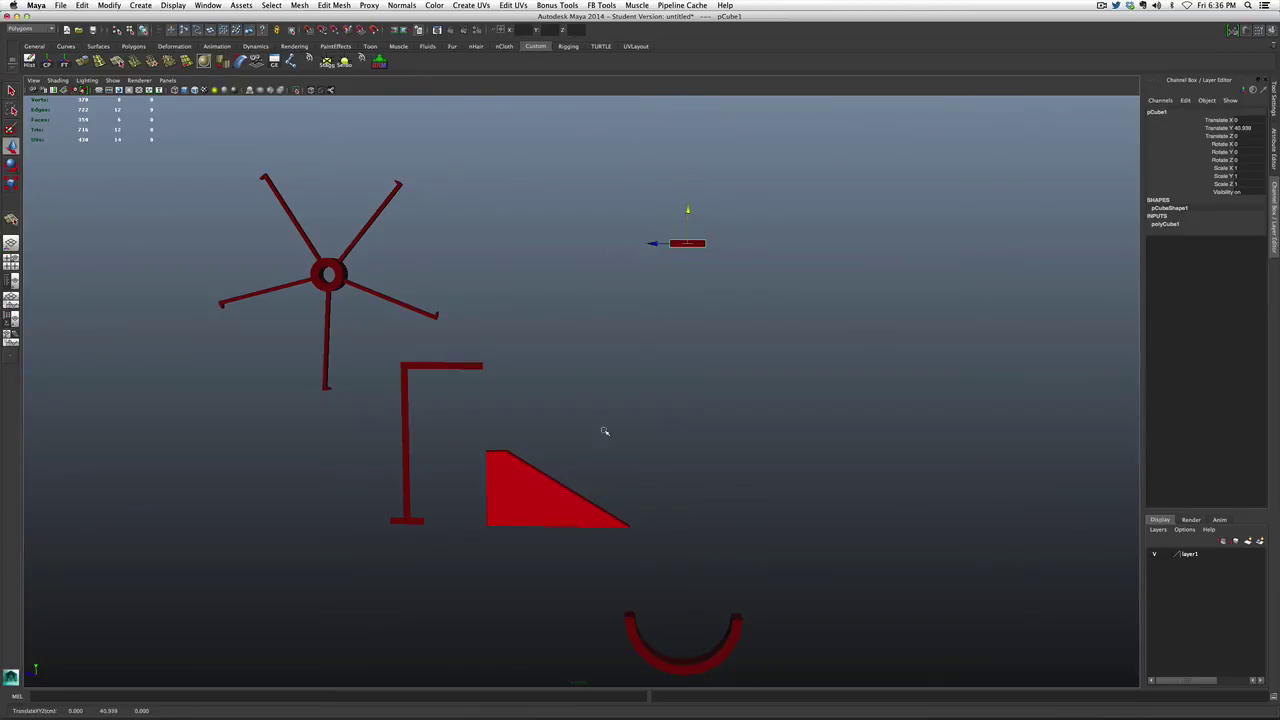
- Move the half ring up and sideways to just below the bar, at about -10.3 in Translate Z, and deselect it
click(726, 654)
drag(683, 646, 726, 378)
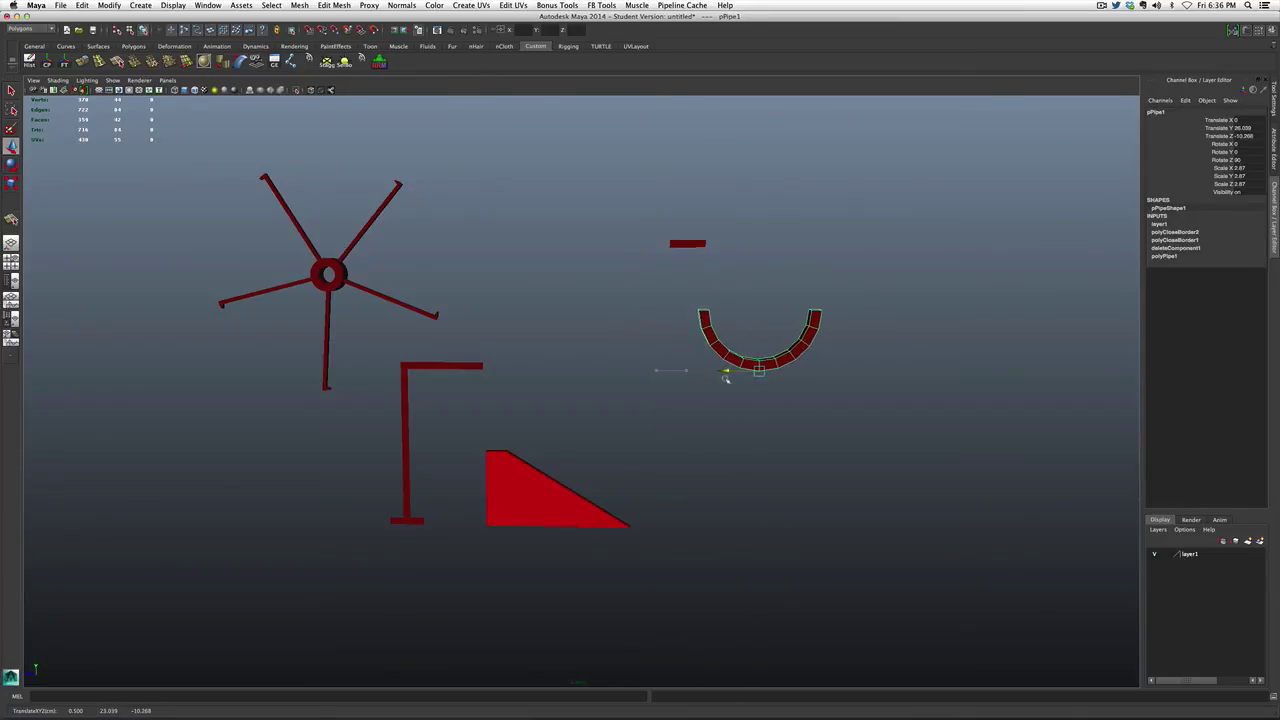
click(656, 385)
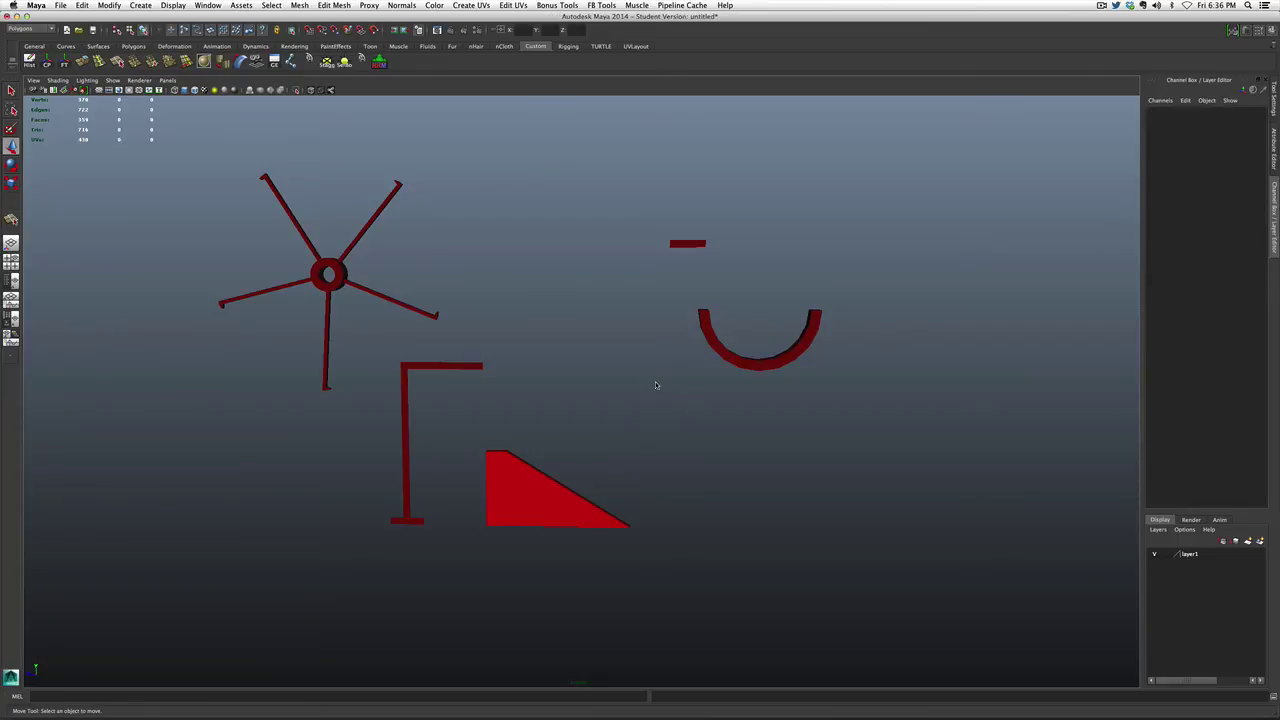